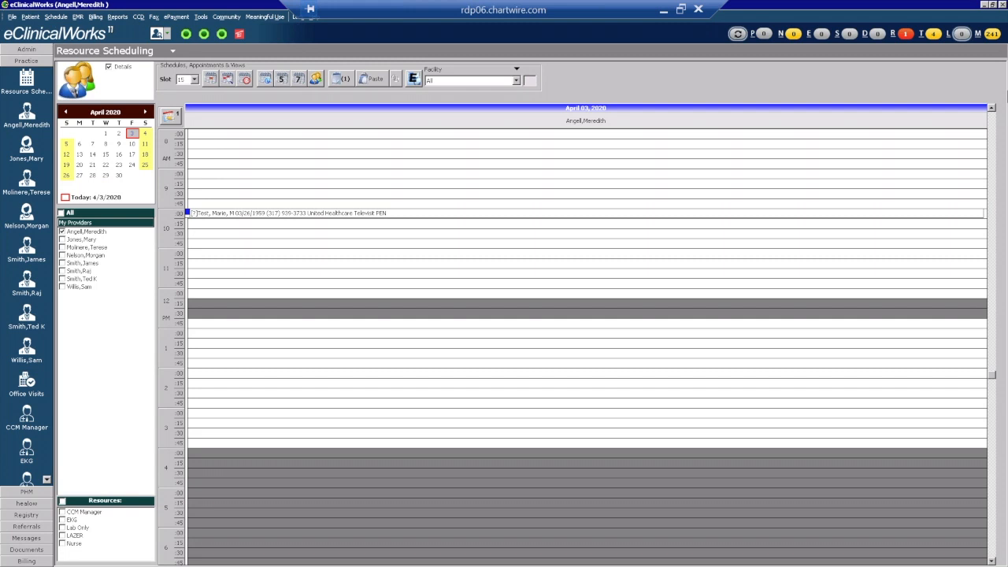
Open File > Templates to display the Template List dialog.
click(13, 16)
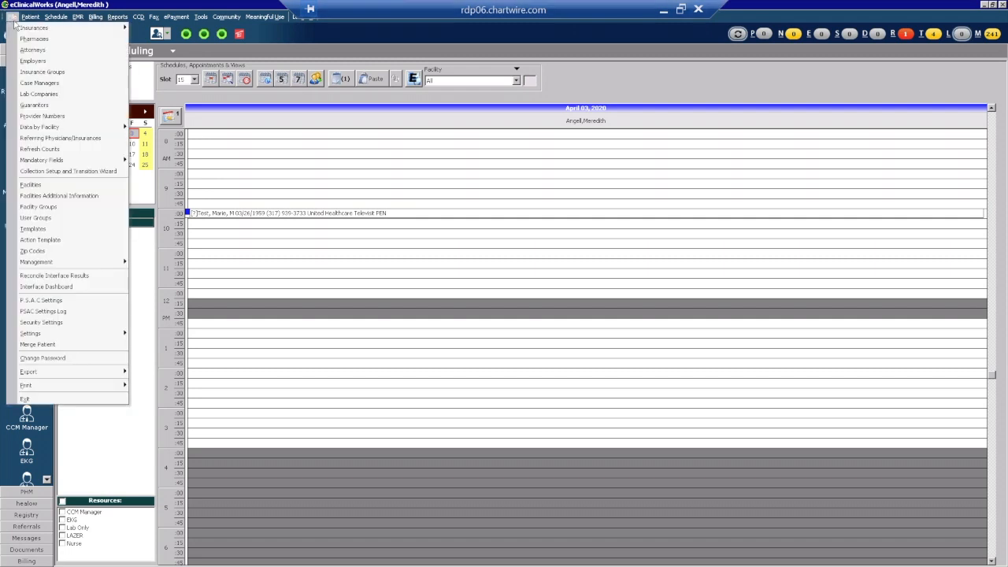
click(67, 229)
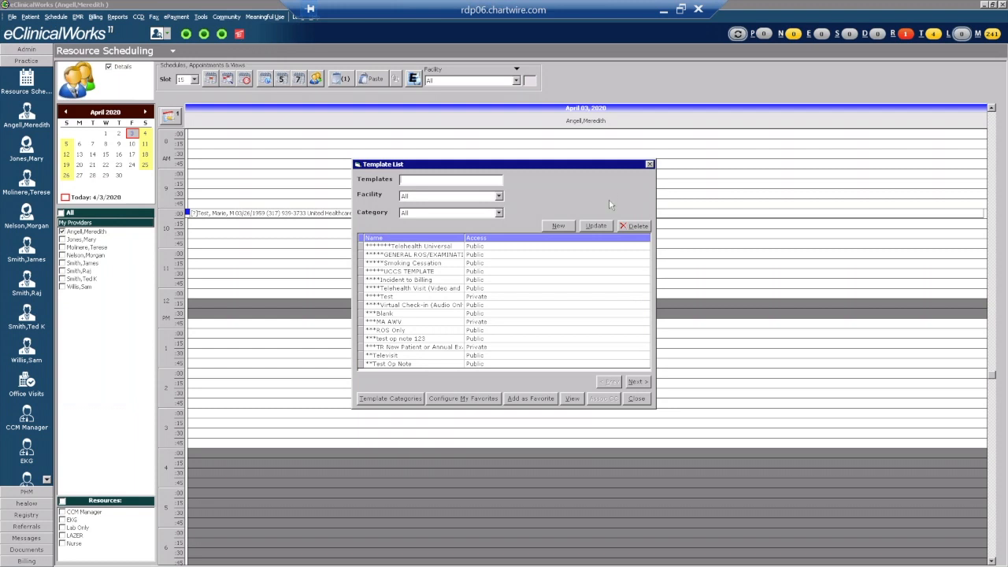
Create a new public, favourite template named '*Telehealth Visit'.
click(558, 226)
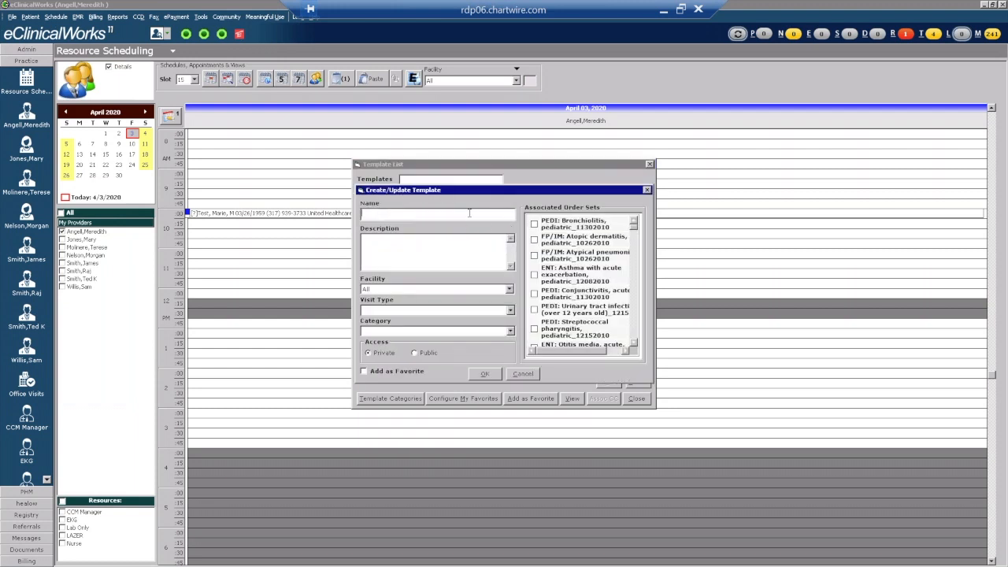
text(N)
text(Tele)
text(hea)
text(lth)
text(sit)
click(414, 353)
click(364, 372)
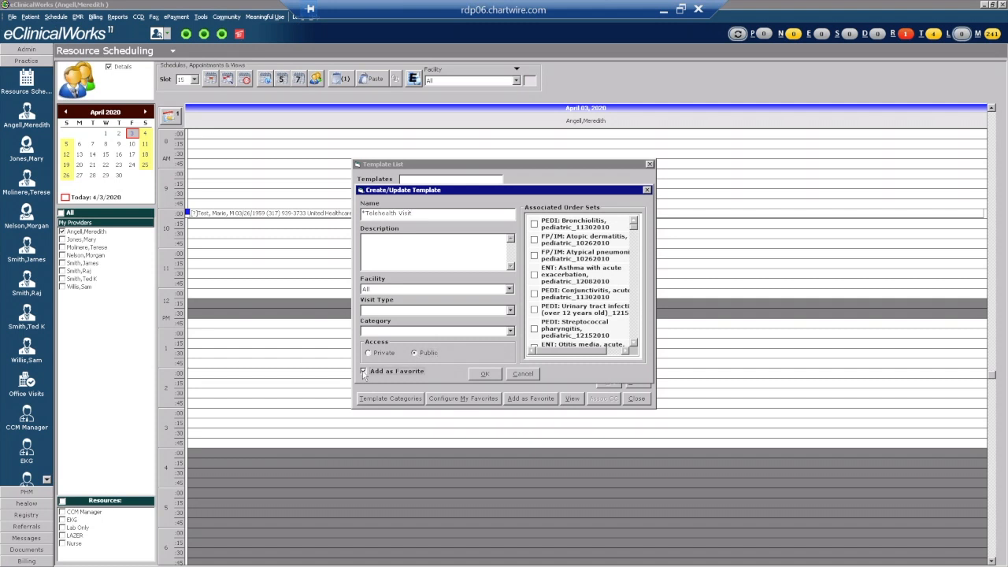
click(485, 374)
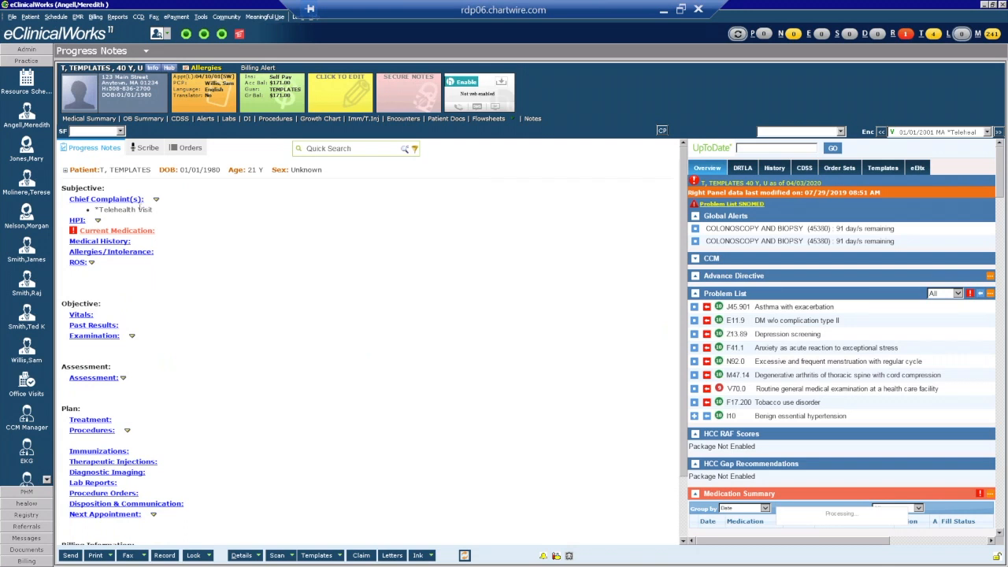
Delete *Telehealth Visit from the visit's chief complaints, confirming with Yes, and bring up HPI.
click(124, 201)
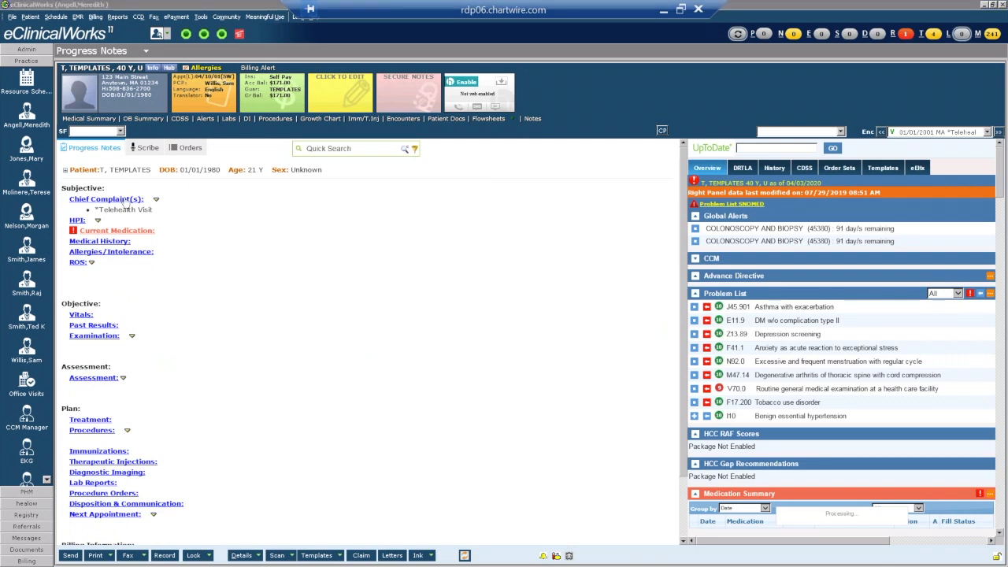
click(322, 163)
click(520, 129)
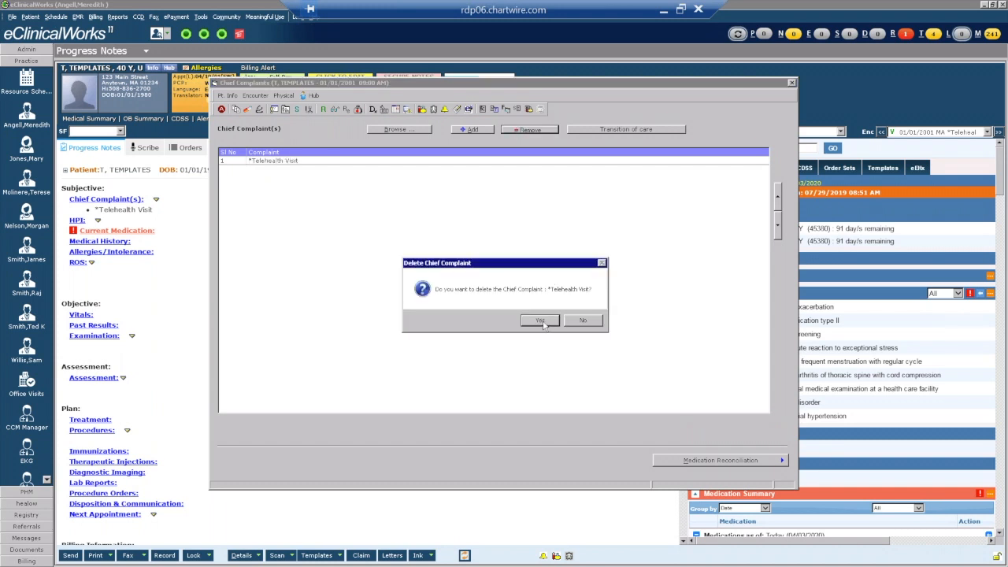
click(541, 321)
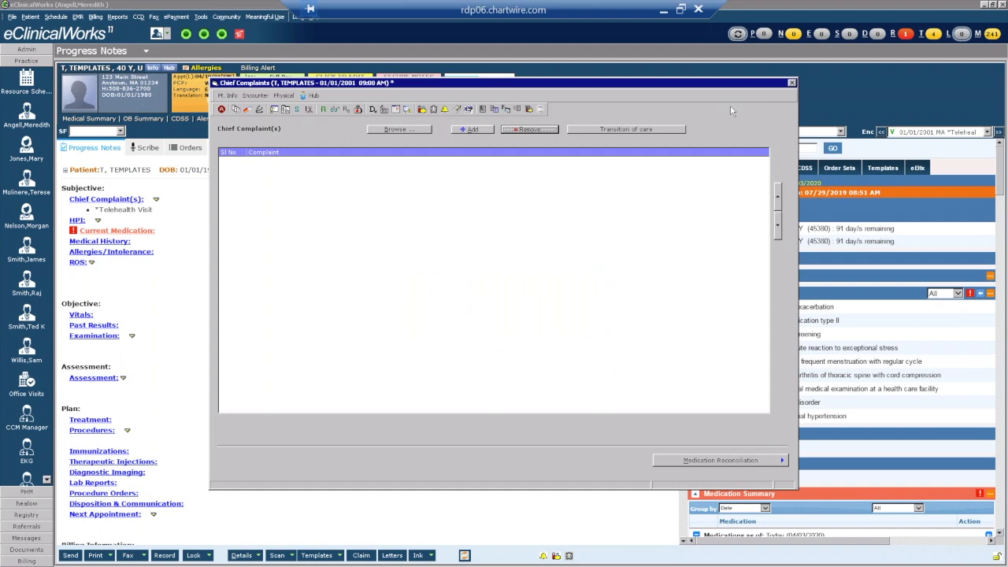
click(274, 110)
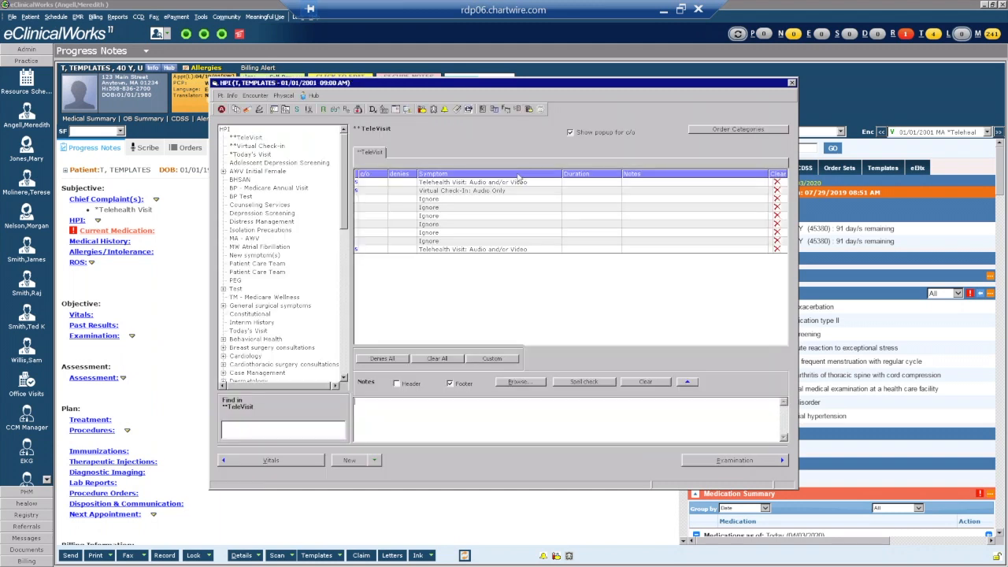
Create a TeleVisit category under the HPI root, select it, and close the HPI window.
click(226, 130)
click(344, 460)
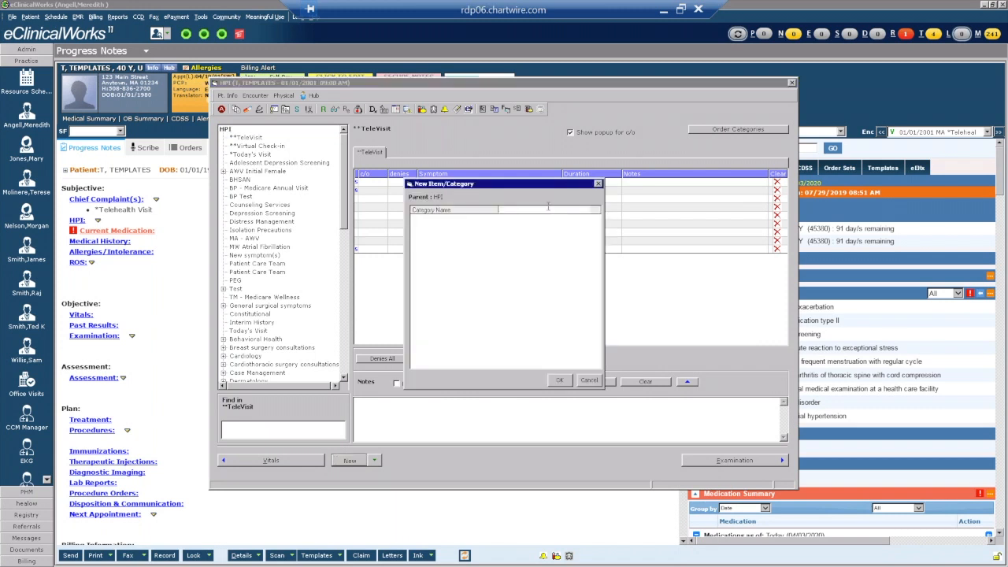
text(TeleVisit)
click(558, 382)
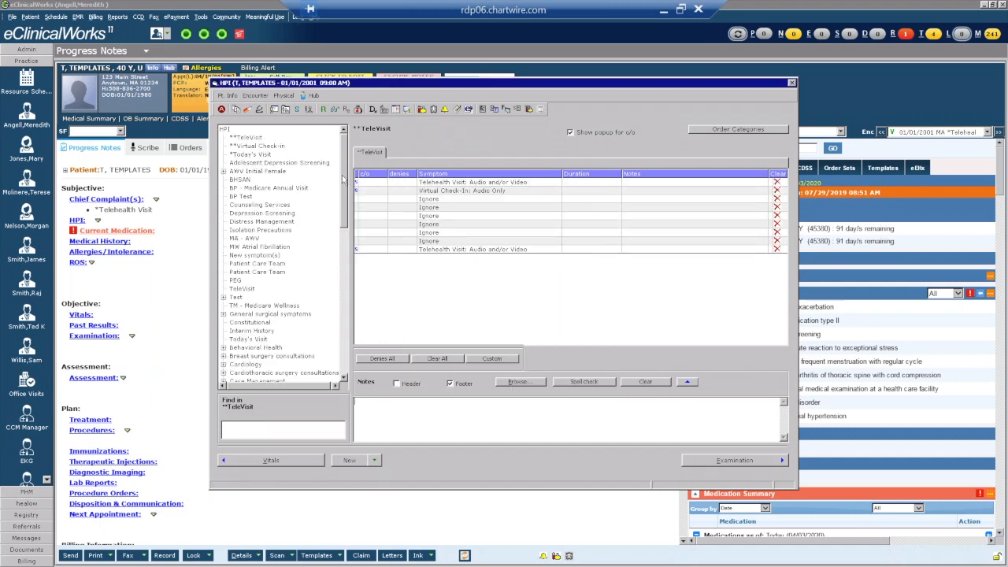
click(242, 290)
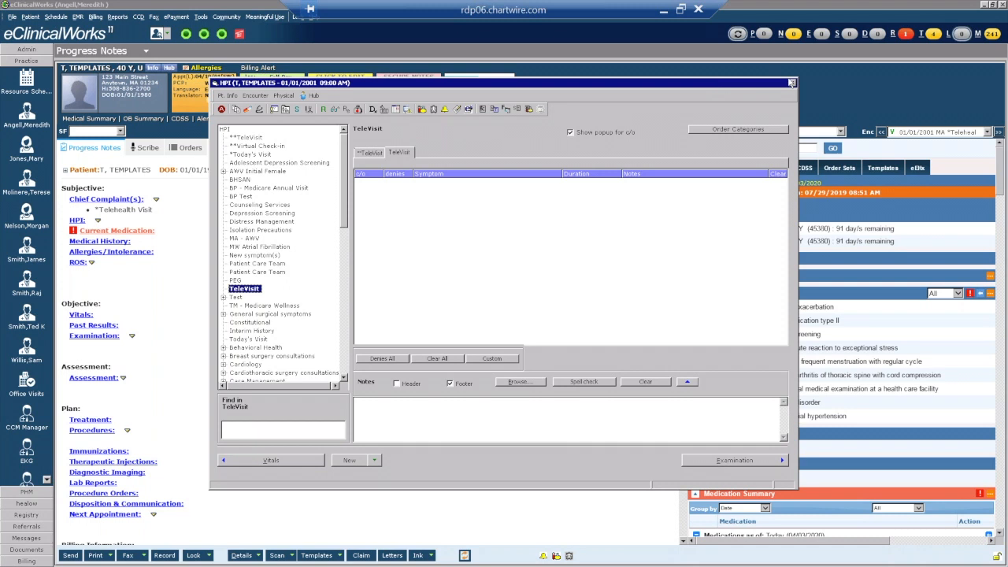
click(792, 84)
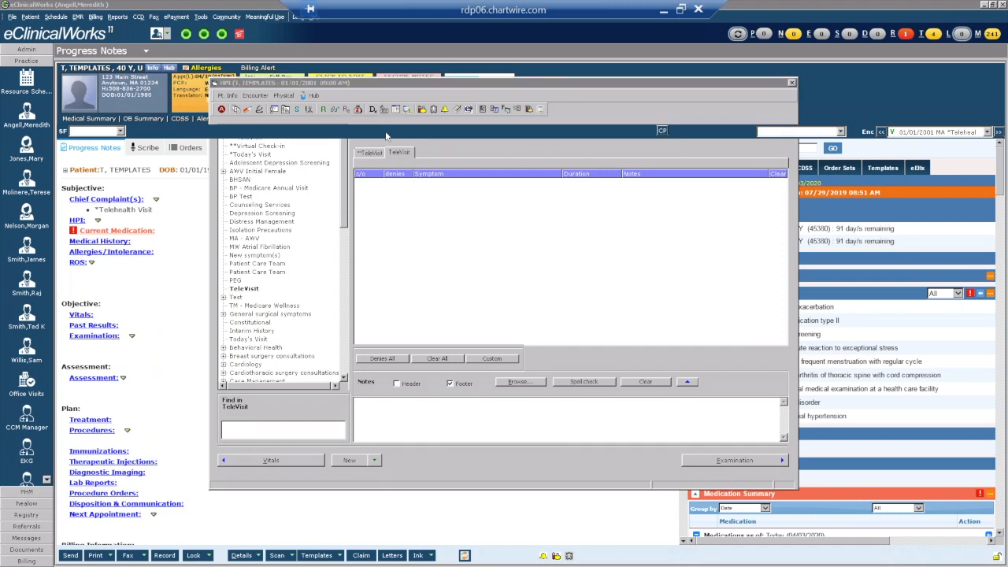
Review the provider's categories in EMR Configure Categories, cancel without changes, and return to HPI.
click(78, 18)
mouse_move(144, 88)
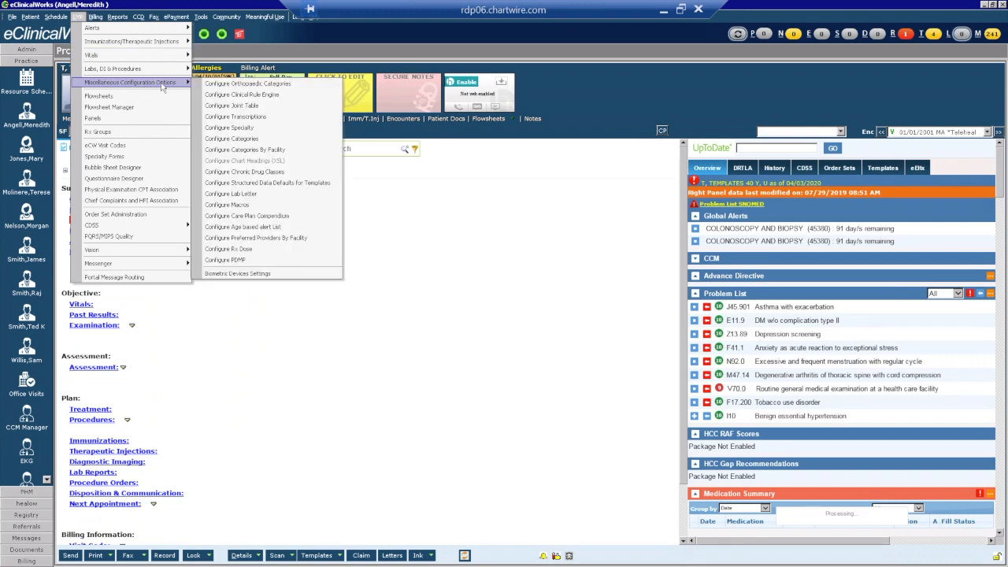
click(247, 140)
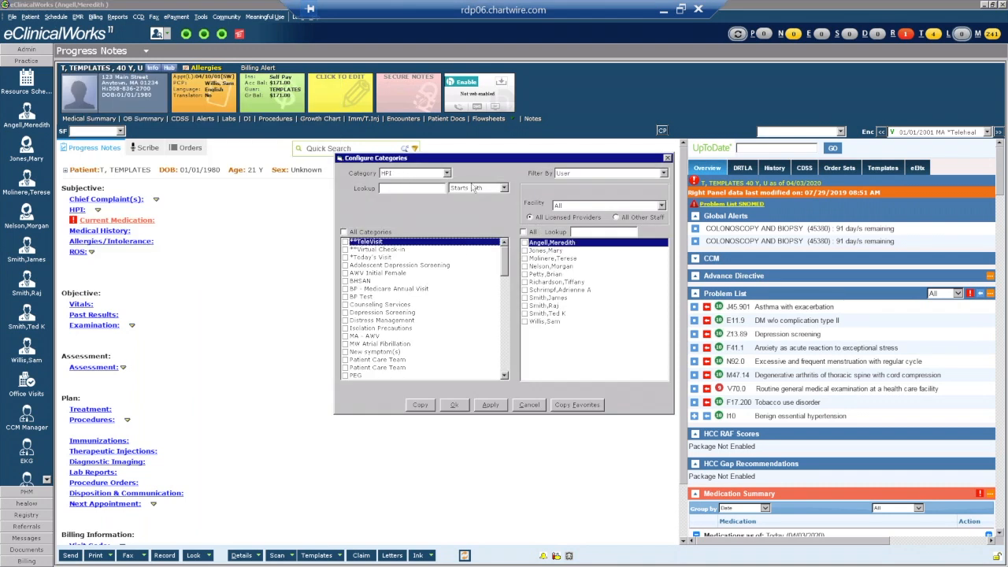
click(524, 243)
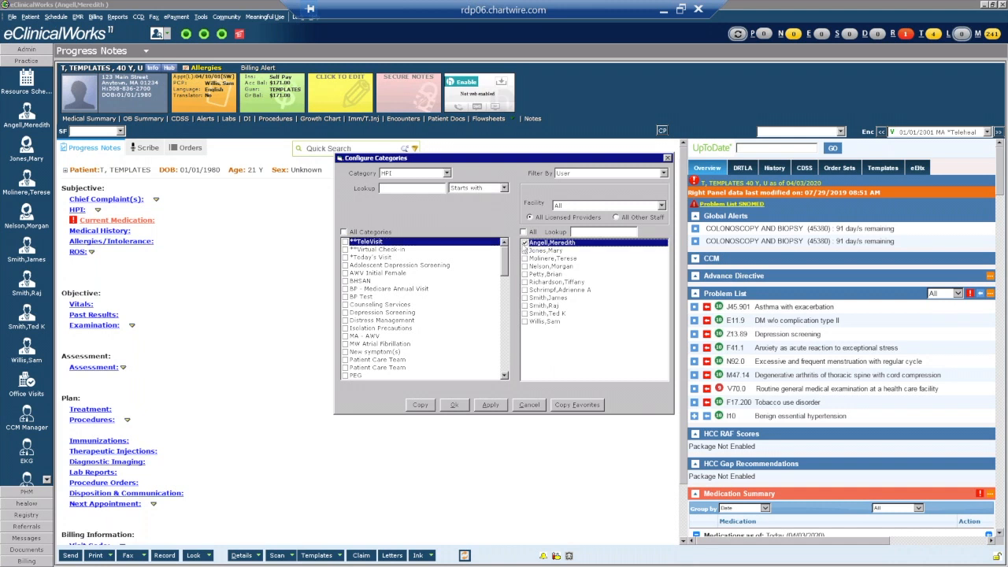
scroll(506, 264, down, 4)
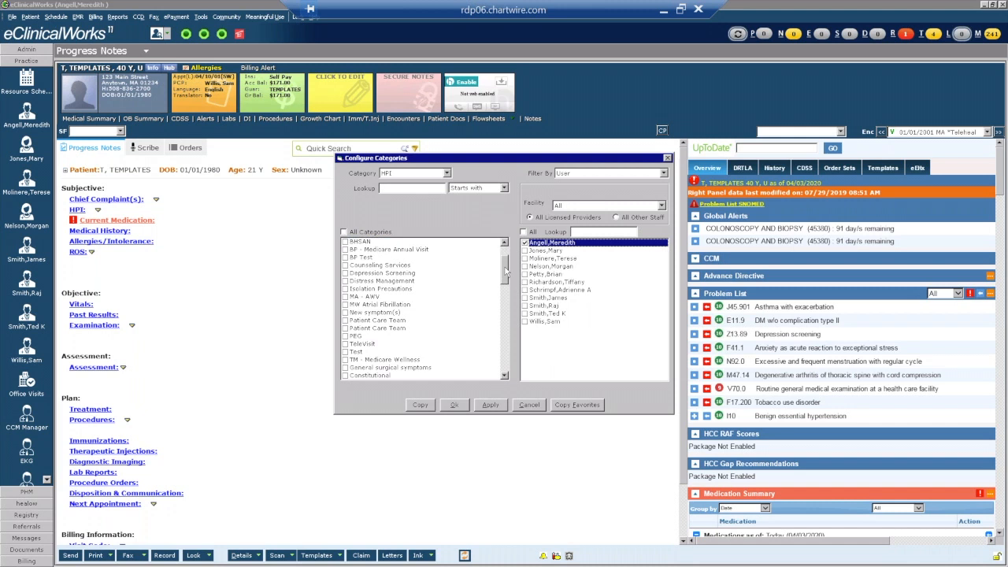
scroll(505, 267, up, 3)
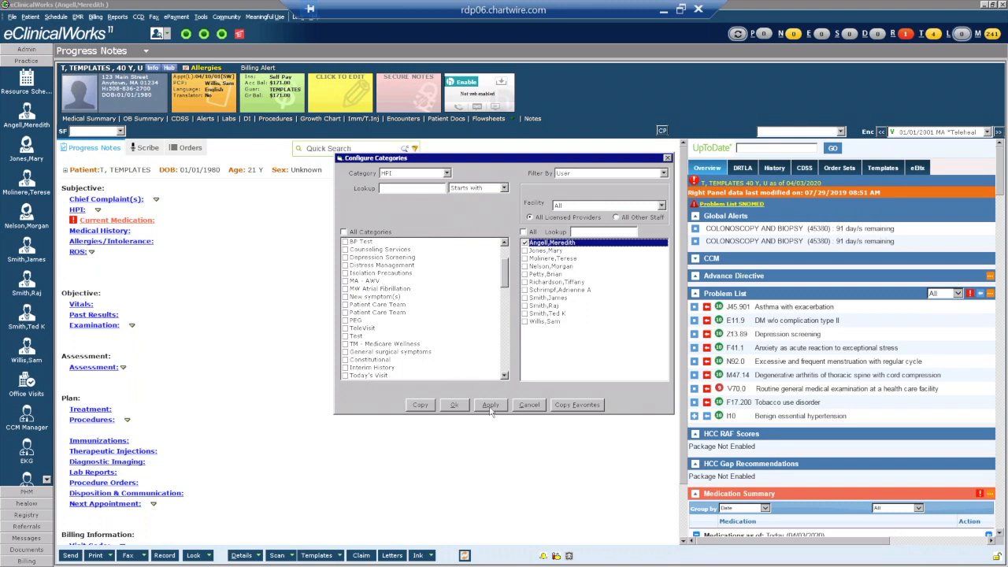
click(530, 406)
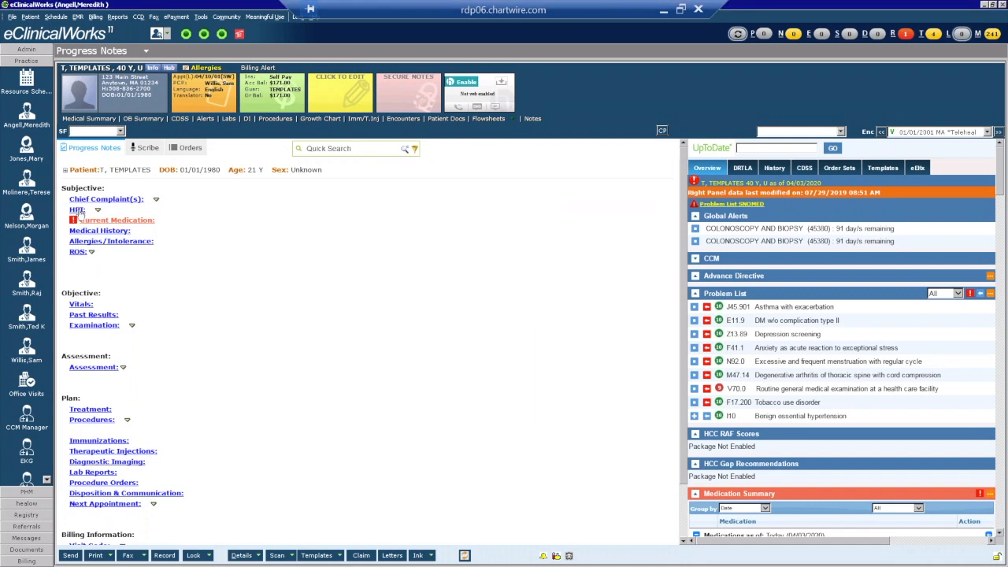
click(77, 211)
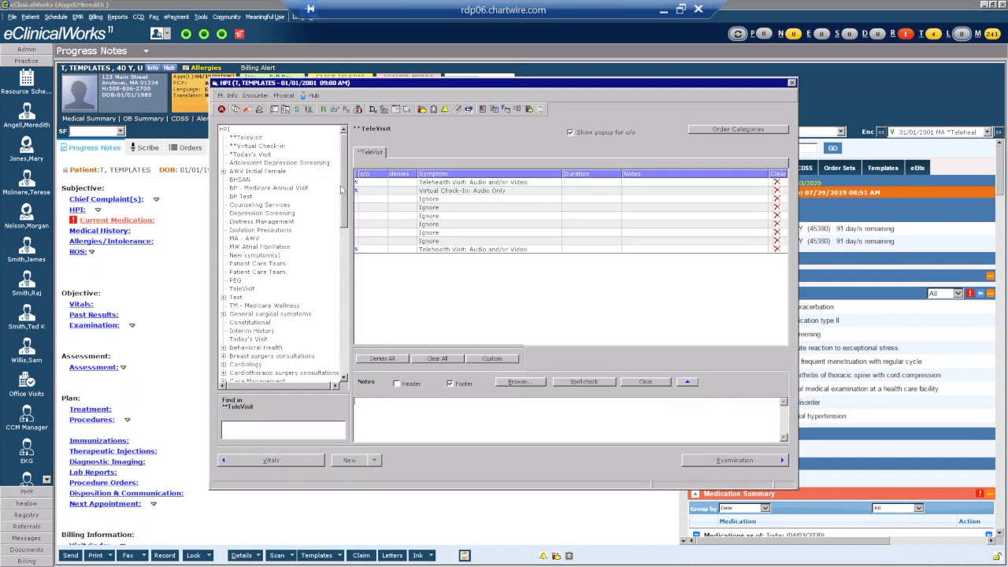
Add custom property 'Telehealth Visit: Audio and/or Video' to the TeleVisit category.
click(249, 291)
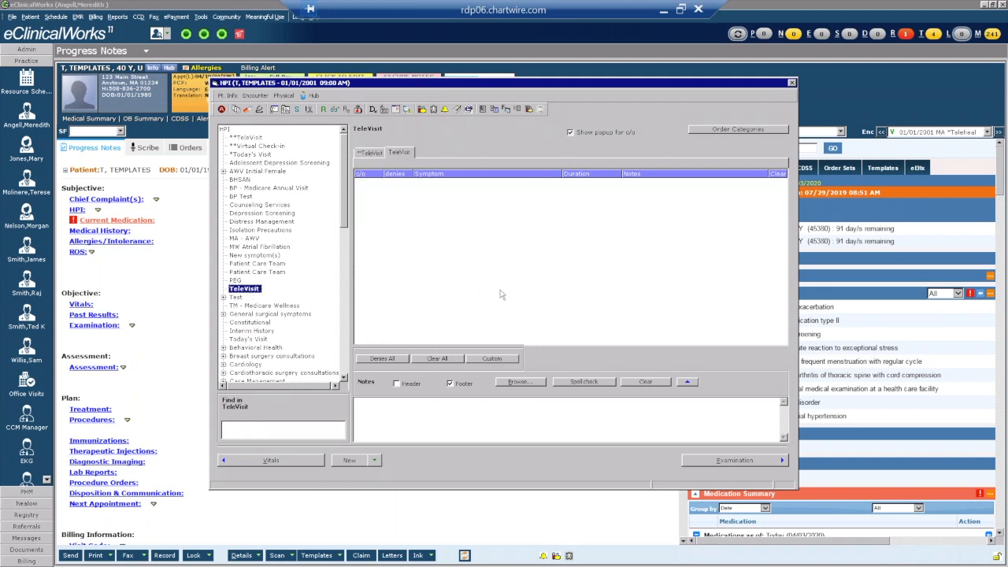
click(491, 359)
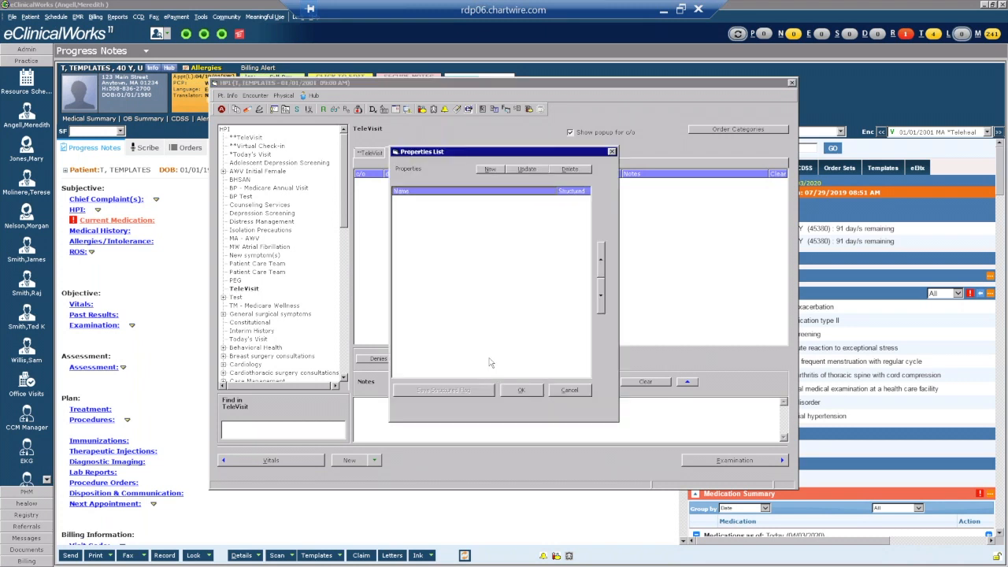
click(497, 173)
text(Telehea)
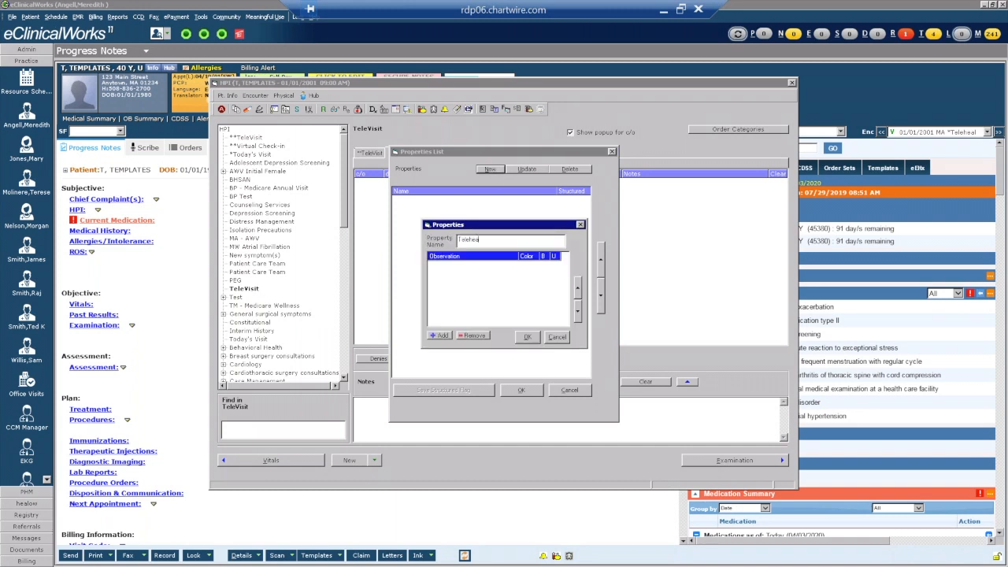
text(lth Visit: Audio and/or VIdeo)
key(BackSpace)
key(BackSpace)
key(BackSpace)
key(BackSpace)
key(BackSpace)
text(id)
key(BackSpace)
key(BackSpace)
text(V)
click(526, 338)
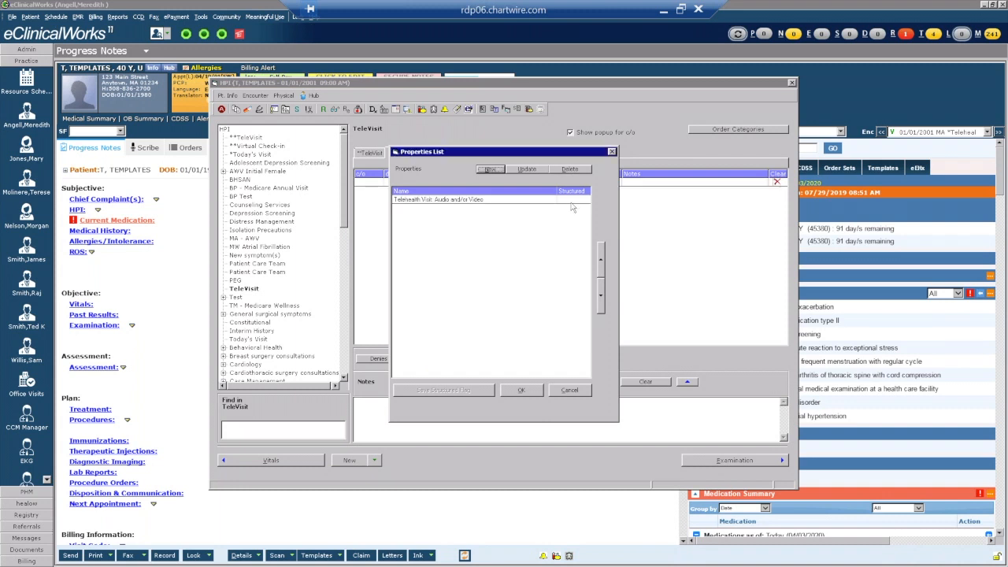
Flag the new property as structured, save the flag, and apply it to TeleVisit.
click(571, 201)
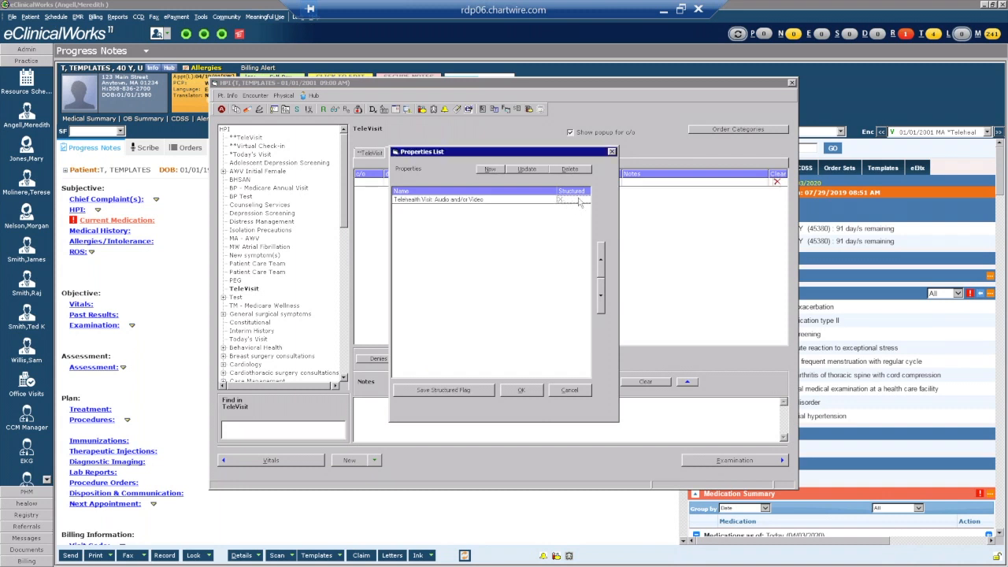
click(448, 391)
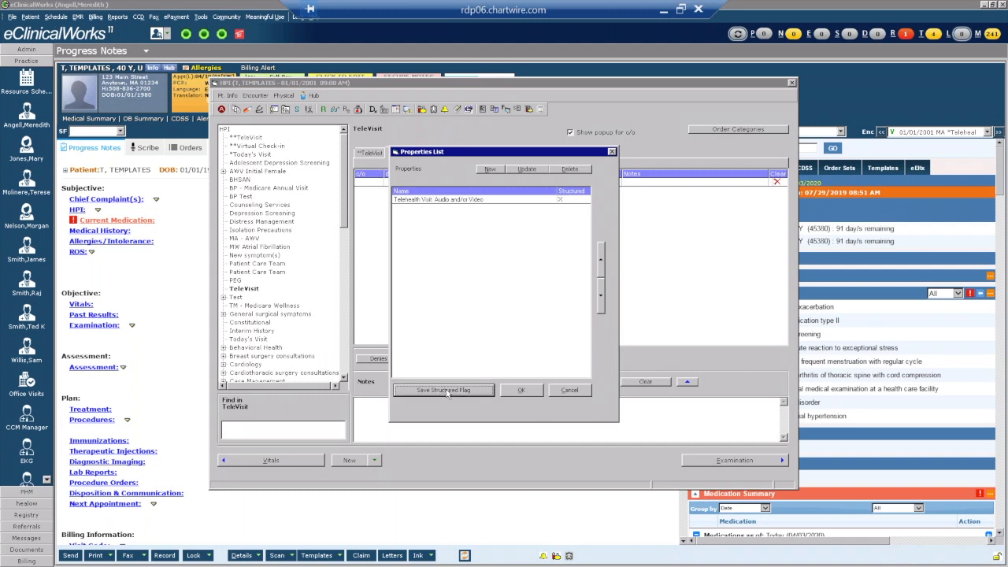
click(521, 392)
click(522, 391)
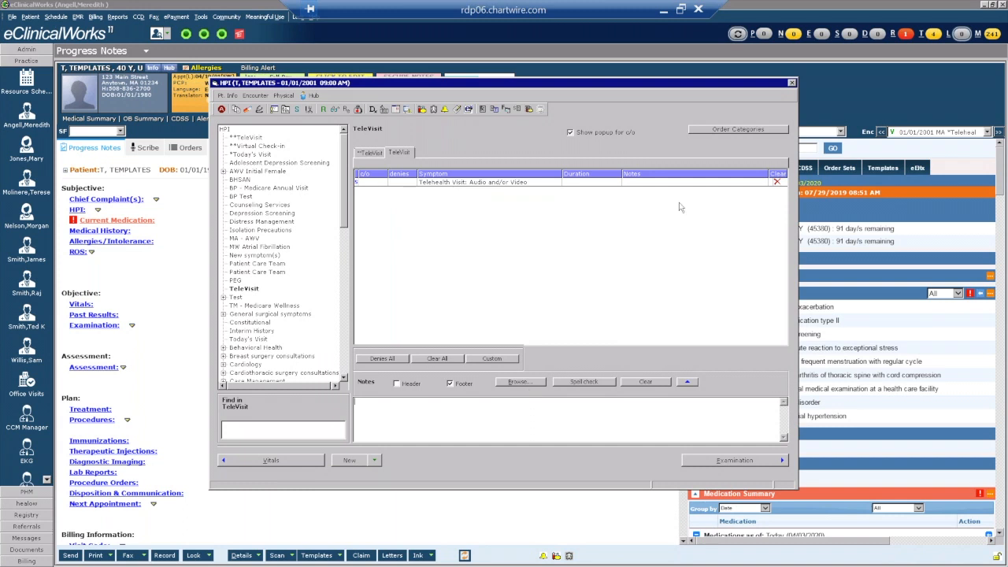
Open the Telehealth Visit symptom's notes window and reposition it to see the symptom table.
click(643, 184)
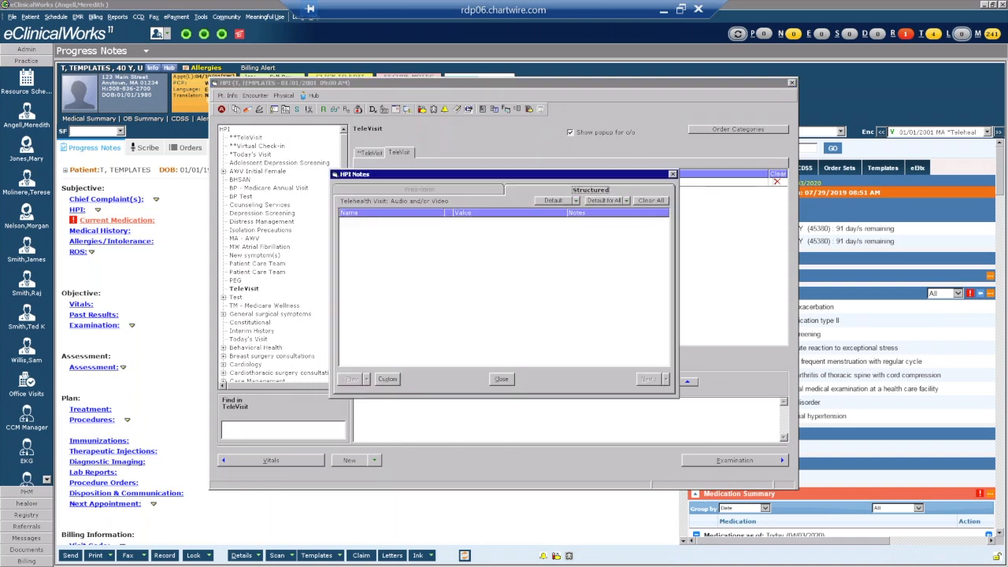
drag(641, 177, 642, 189)
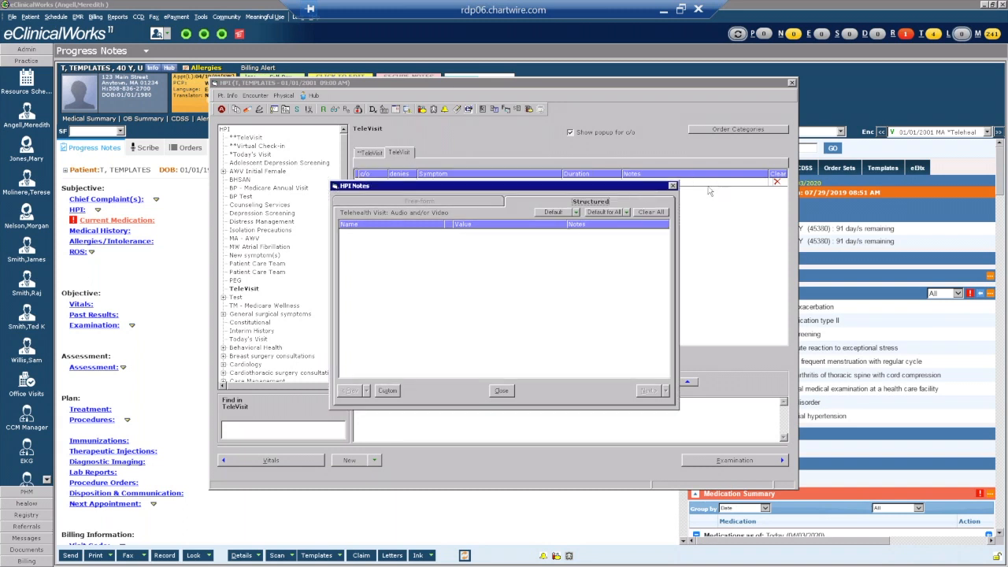
drag(551, 187, 551, 144)
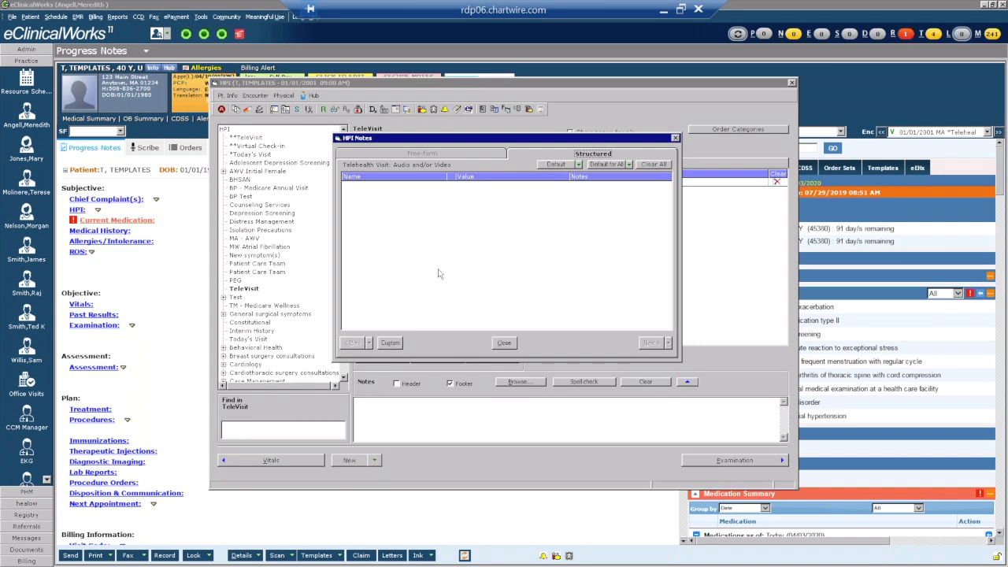
Add a Date field 'Discussed consult with patient and received verbal consent to proceed over audio and/or video'.
click(390, 343)
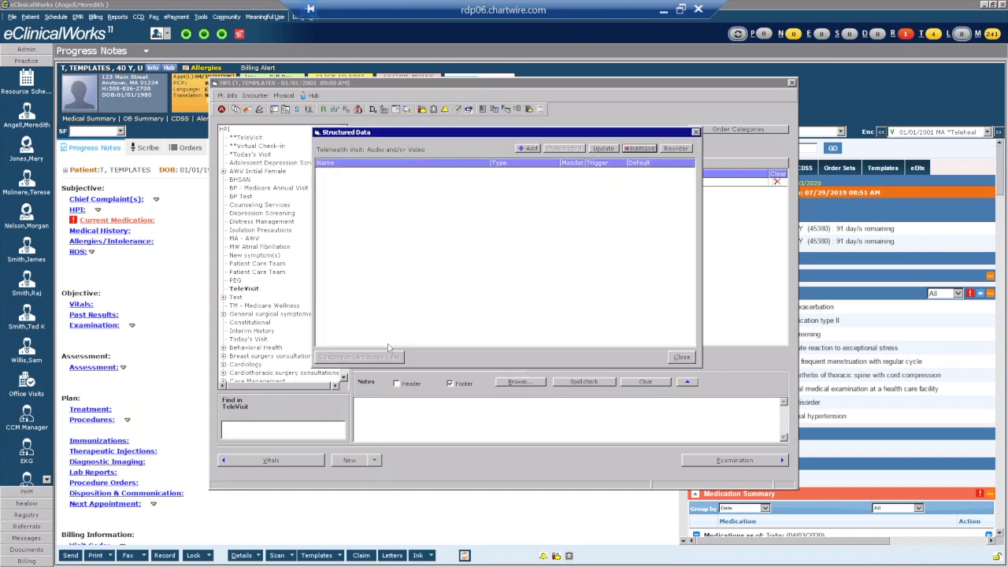
click(528, 149)
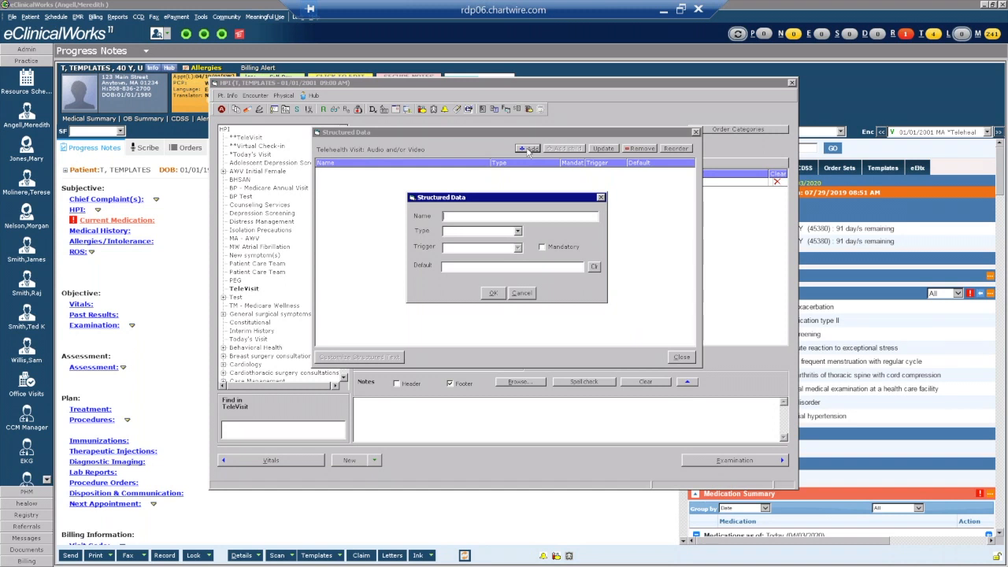
text(Discussed consu)
key(BackSpace)
key(BackSpace)
key(BackSpace)
key(BackSpace)
key(BackSpace)
key(BackSpace)
key(BackSpace)
text(consult with patient and)
text( recevi)
text(ive)
text(d )
text(verbal conse)
text(nt to proceed)
text( over audio and)
text(/or)
text( video p)
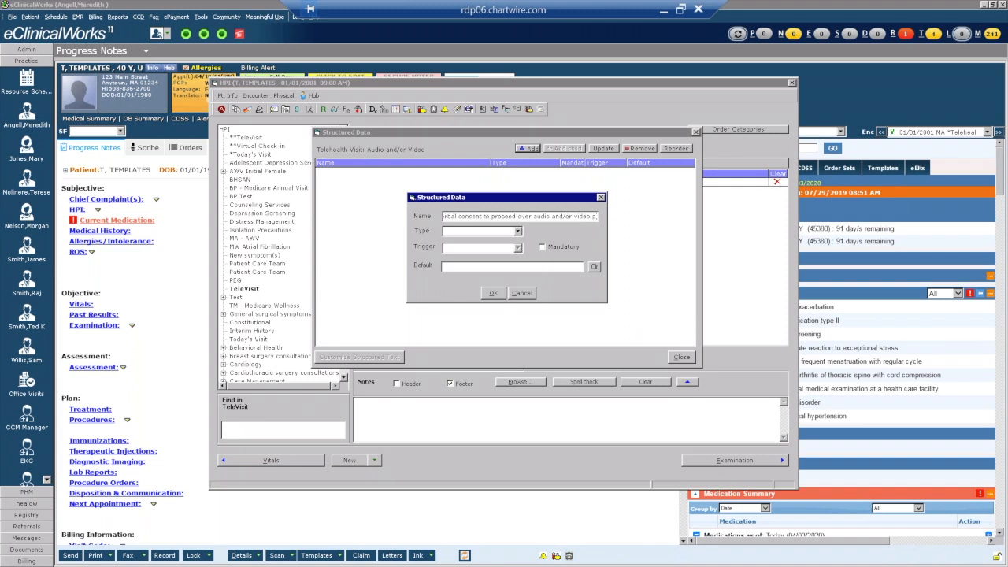
text(latform:)
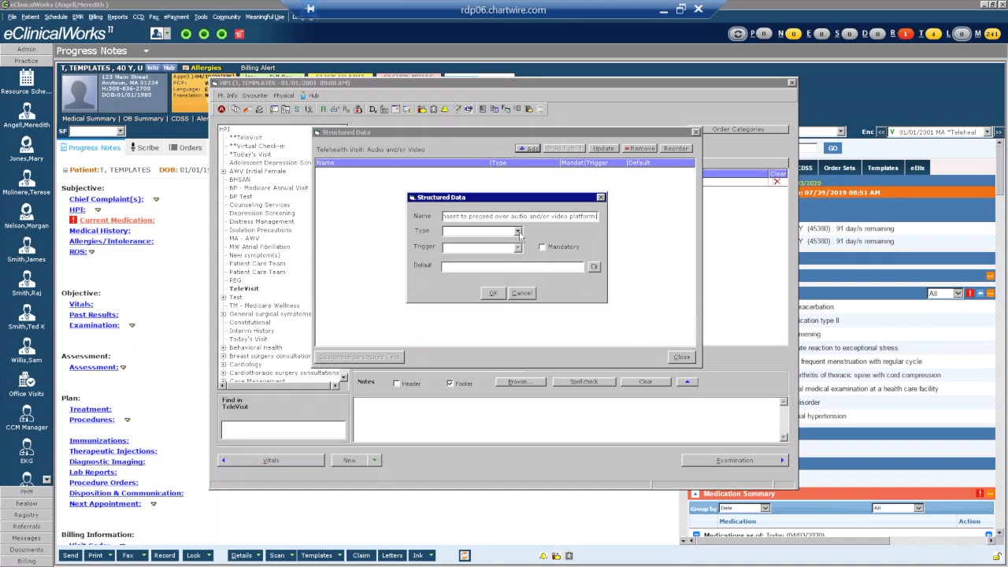
click(518, 231)
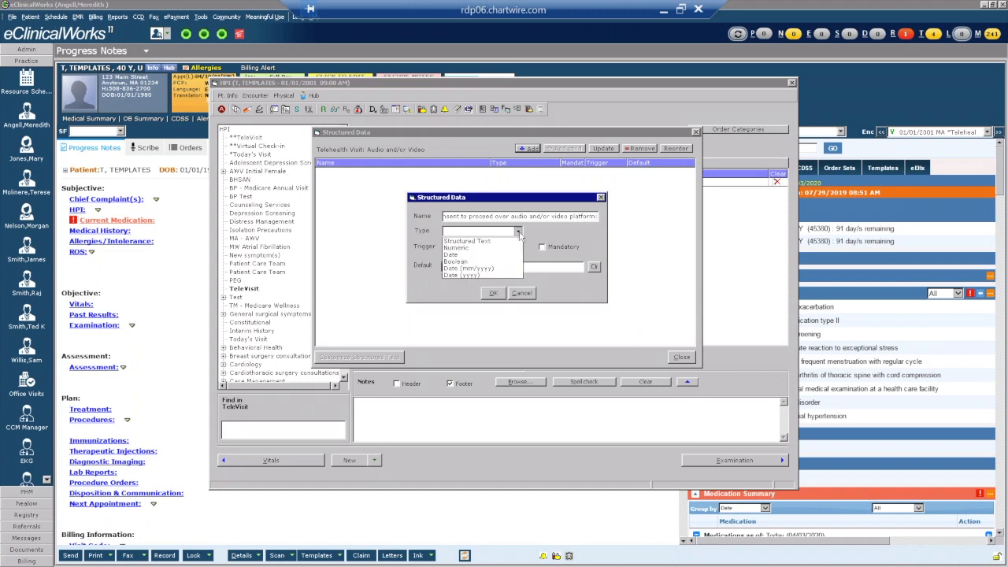
click(474, 255)
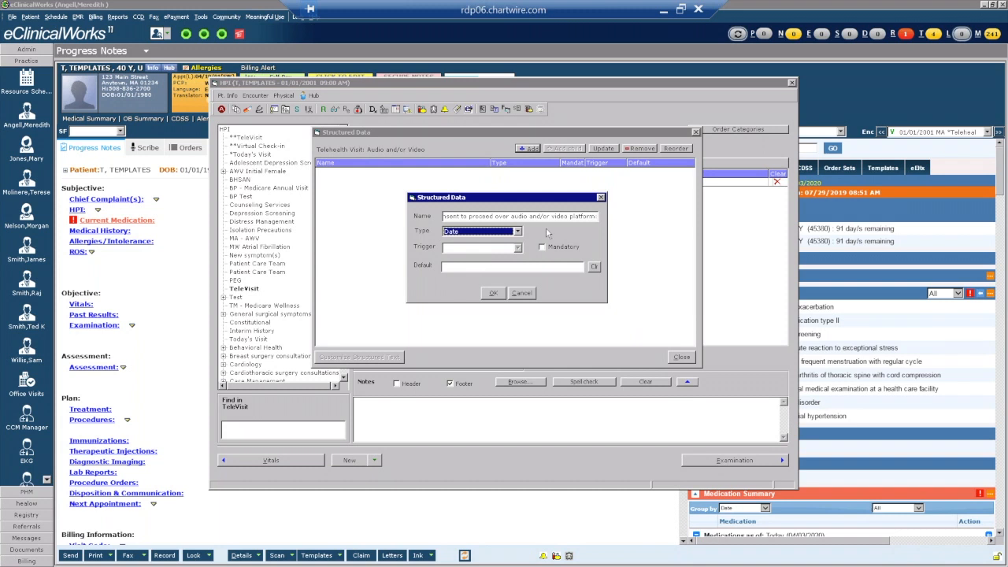
click(491, 293)
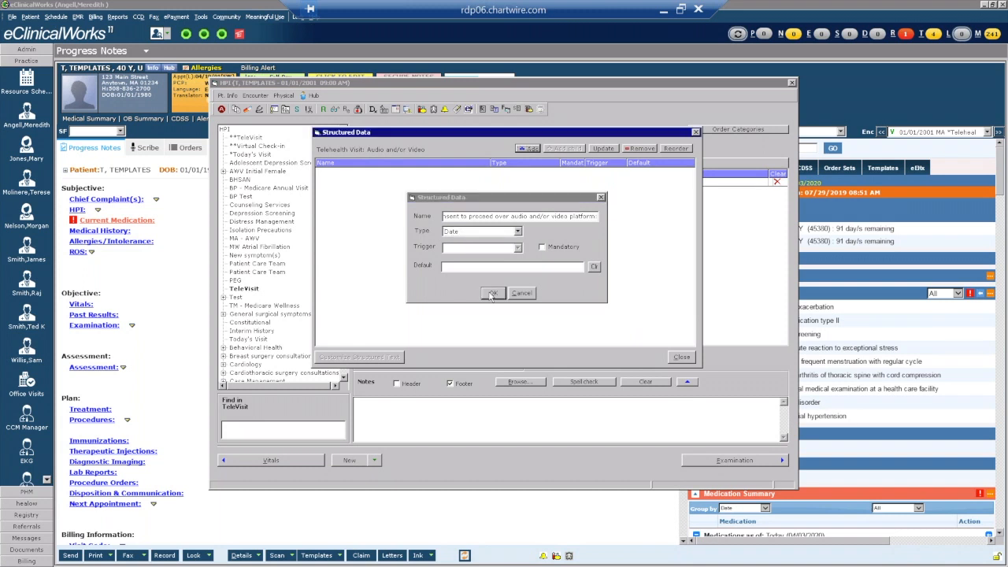
Add Structured Text fields 'Platform' and multi-select 'Individuals included in telehealth visit:'.
click(527, 149)
text(Platform:)
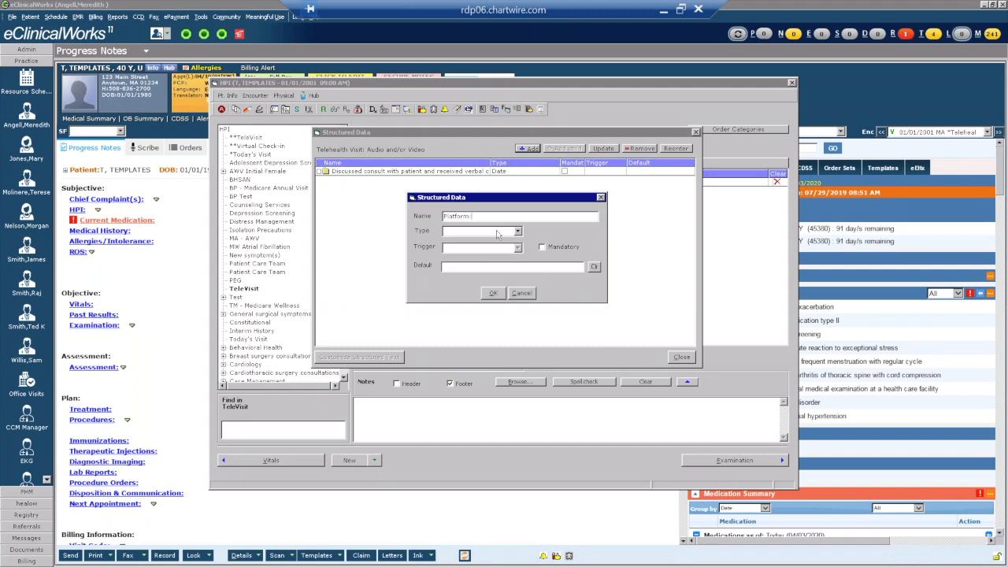
click(496, 233)
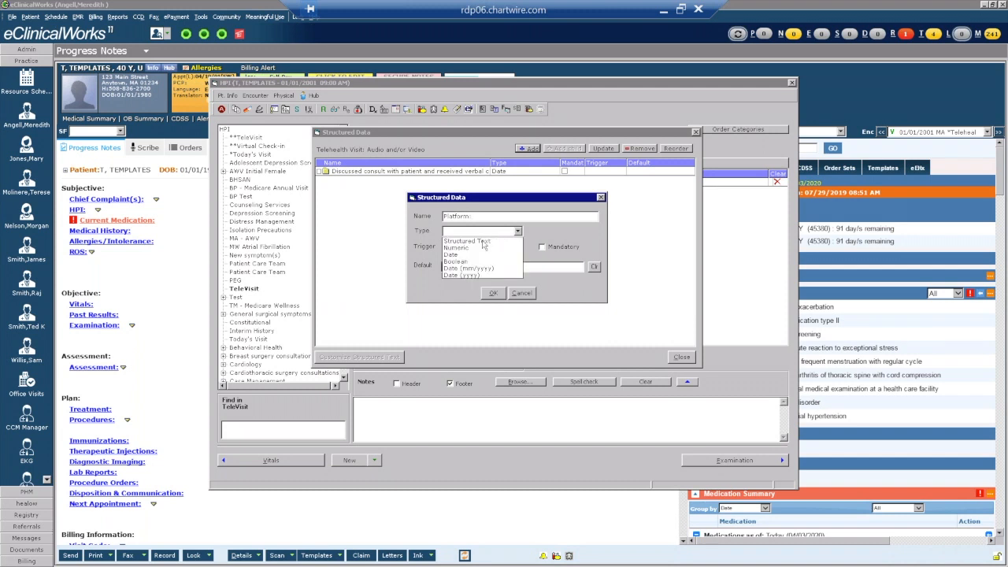
click(483, 241)
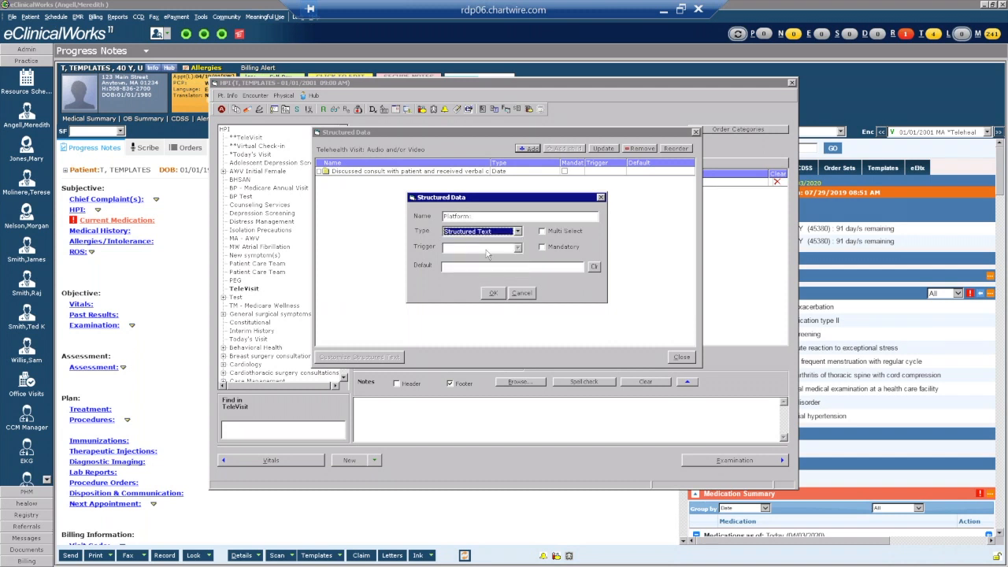
click(491, 294)
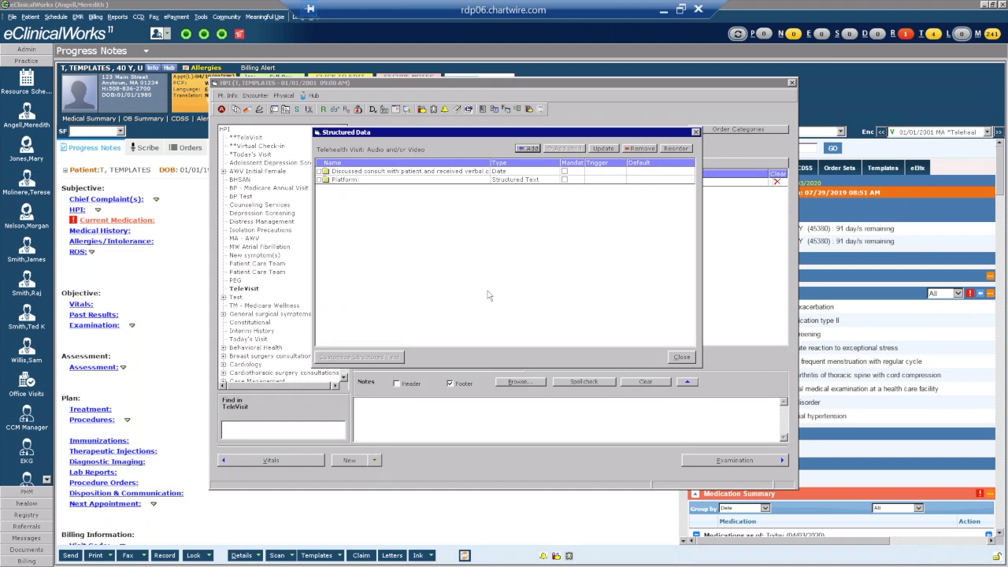
click(527, 149)
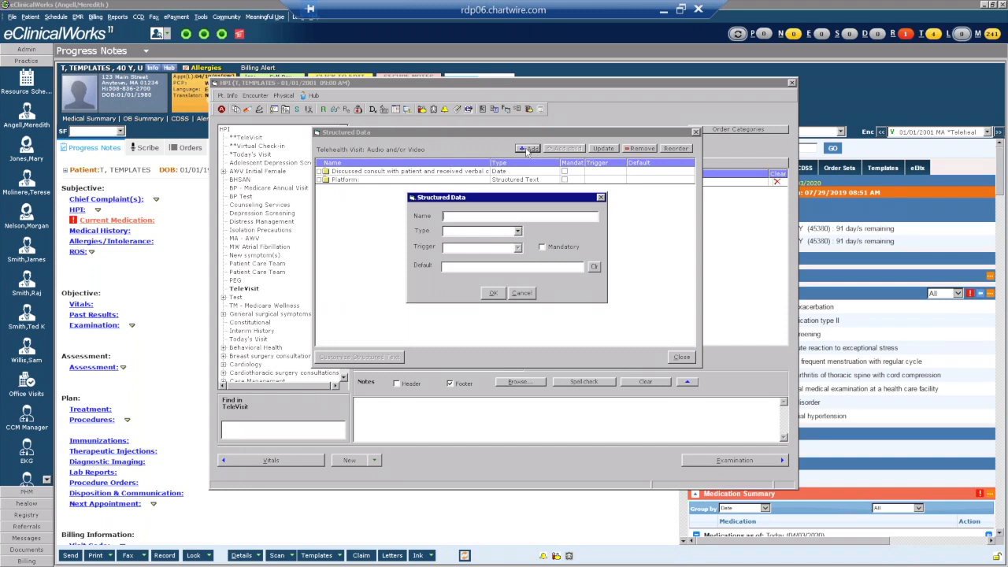
text(Individuals included in telehealth visit:)
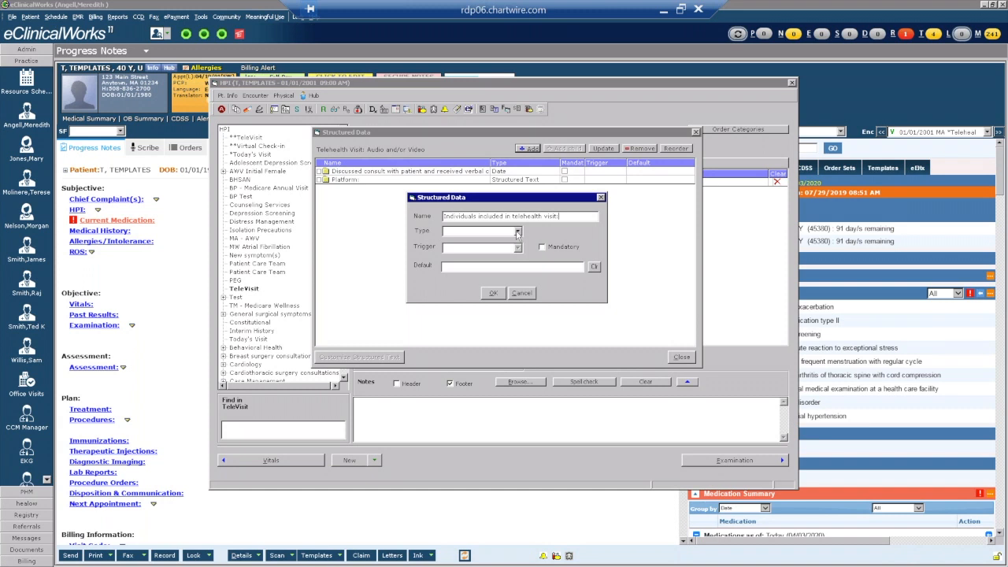
click(517, 232)
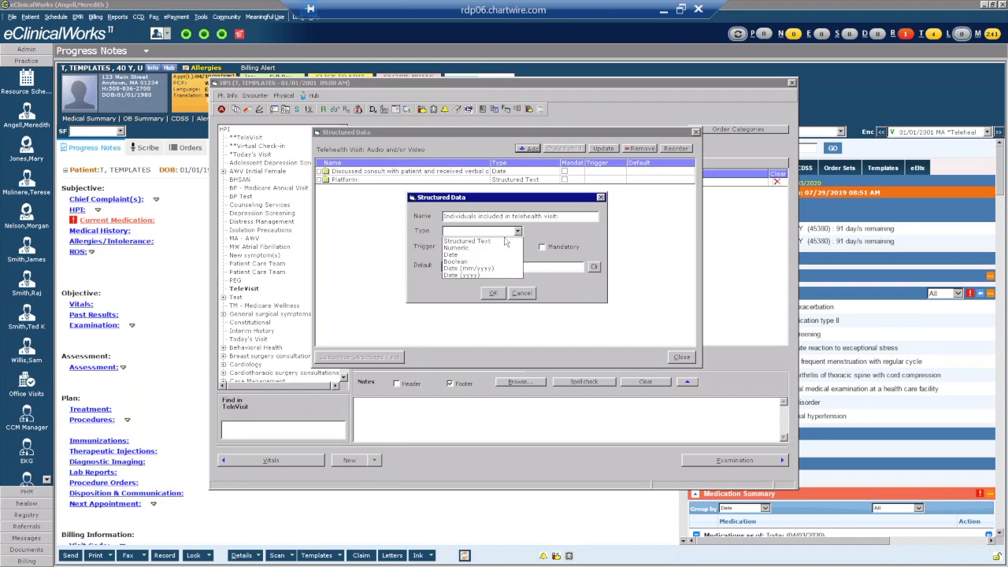
click(499, 244)
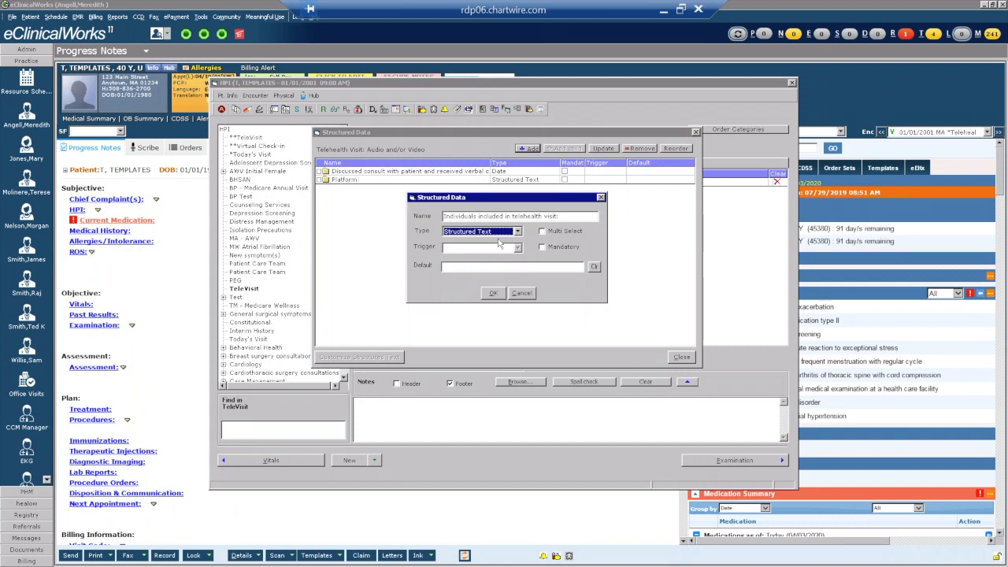
click(543, 231)
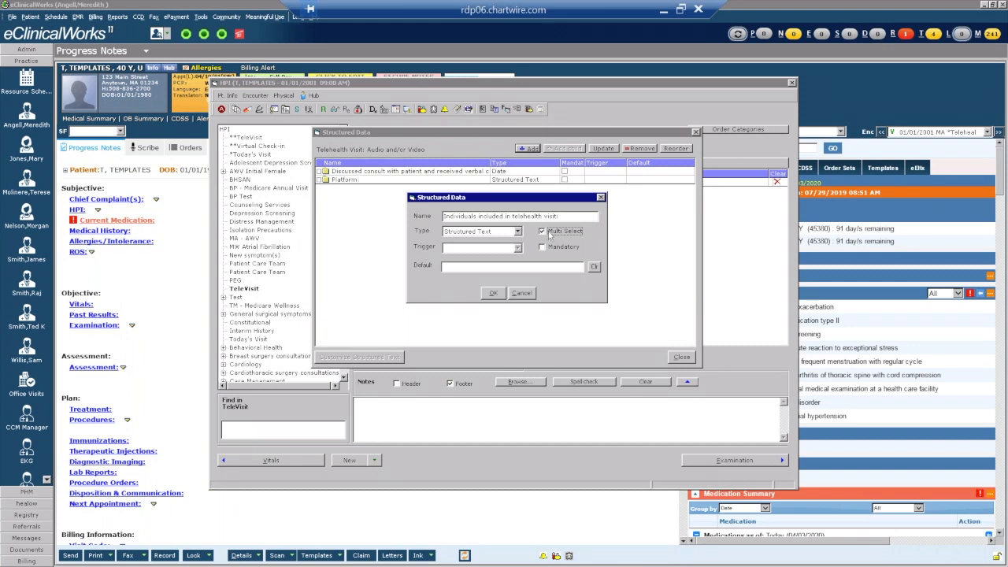
click(493, 294)
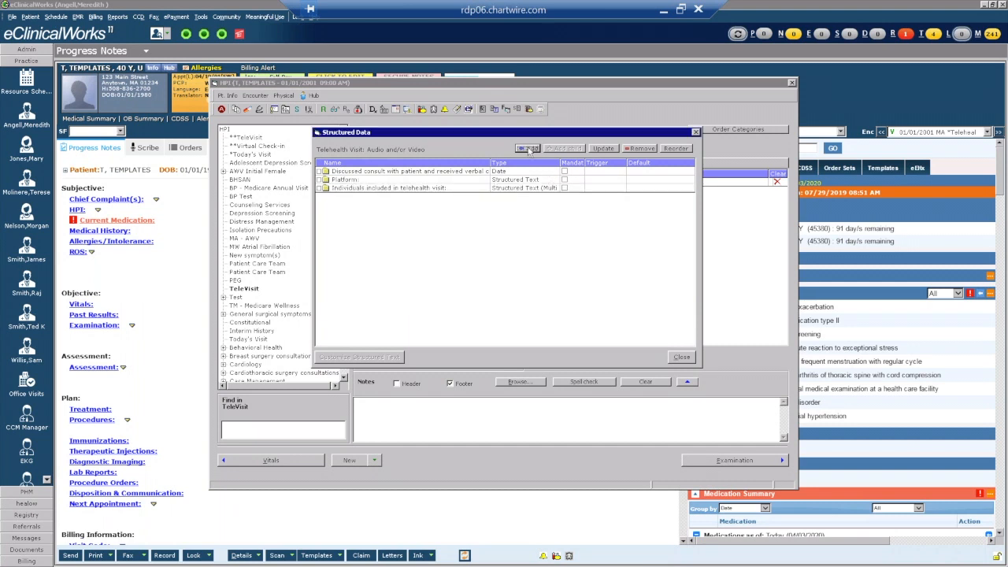
Add Structured Text fields 'Patient location' and 'Provider location'.
click(528, 148)
text(Patient location:)
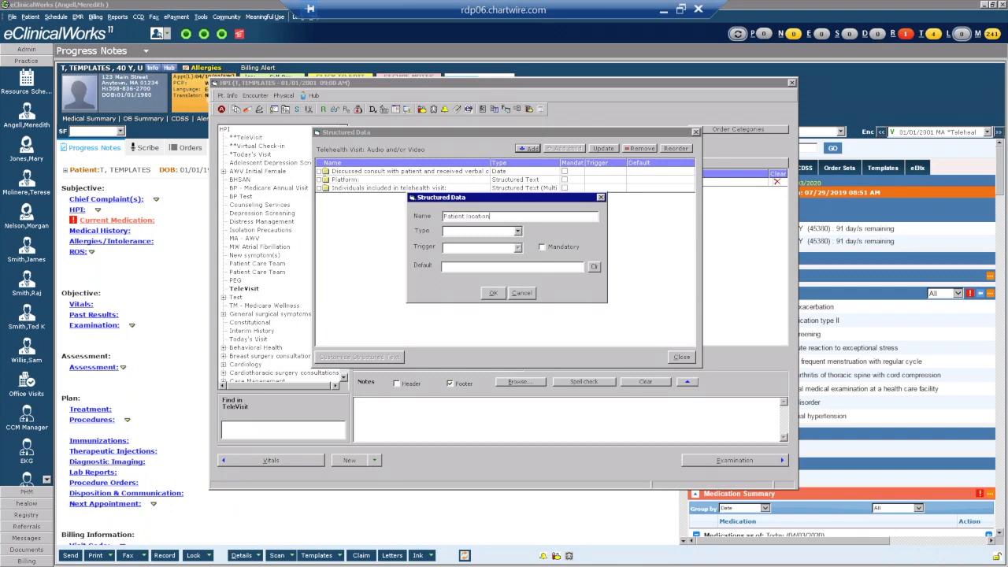
click(501, 234)
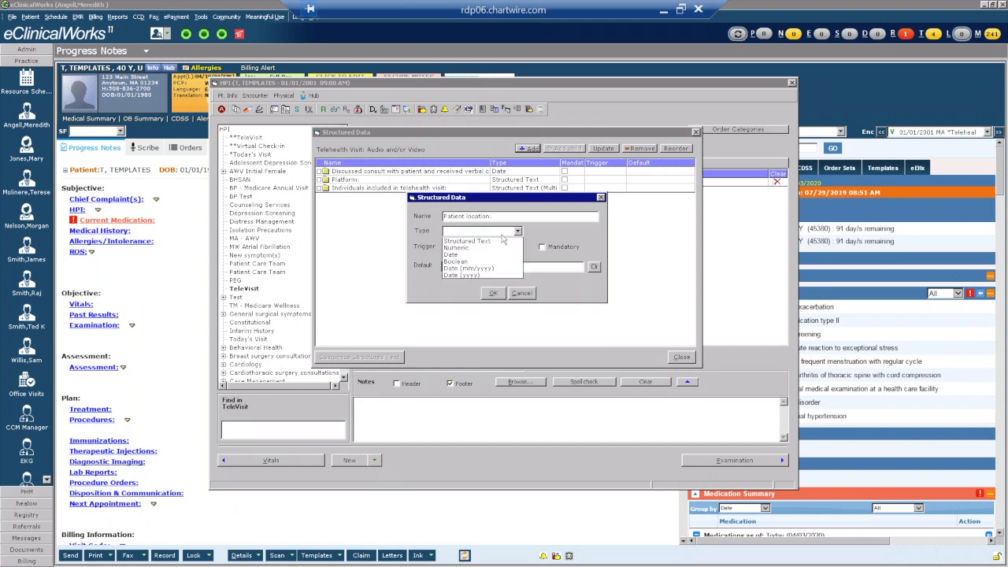
click(482, 241)
click(490, 294)
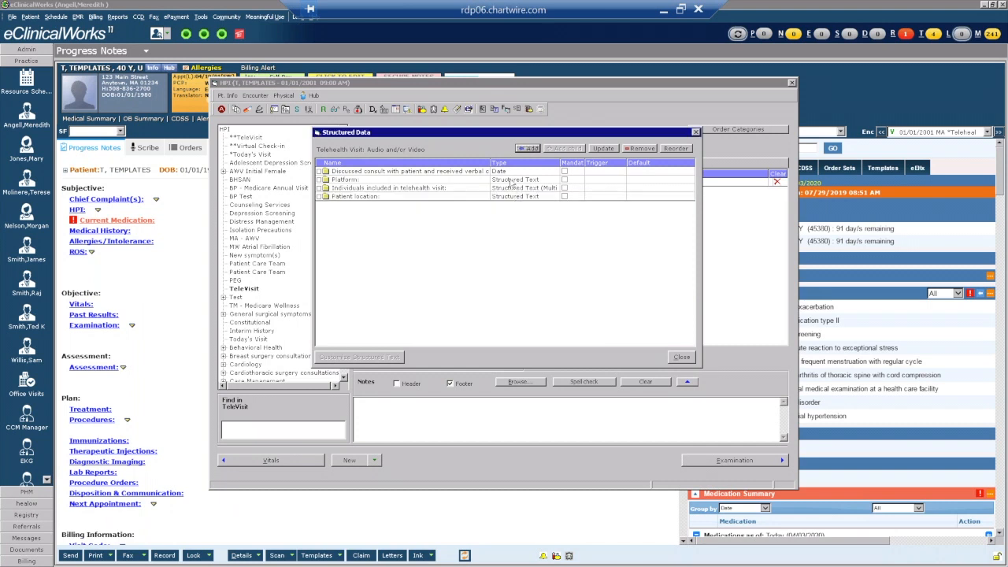
click(526, 149)
text(Provider location)
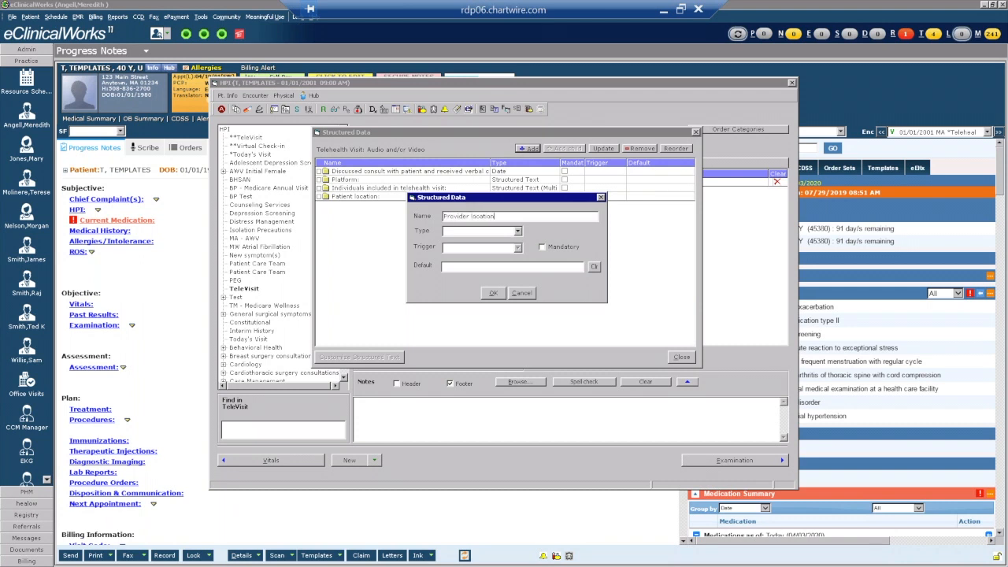
click(517, 230)
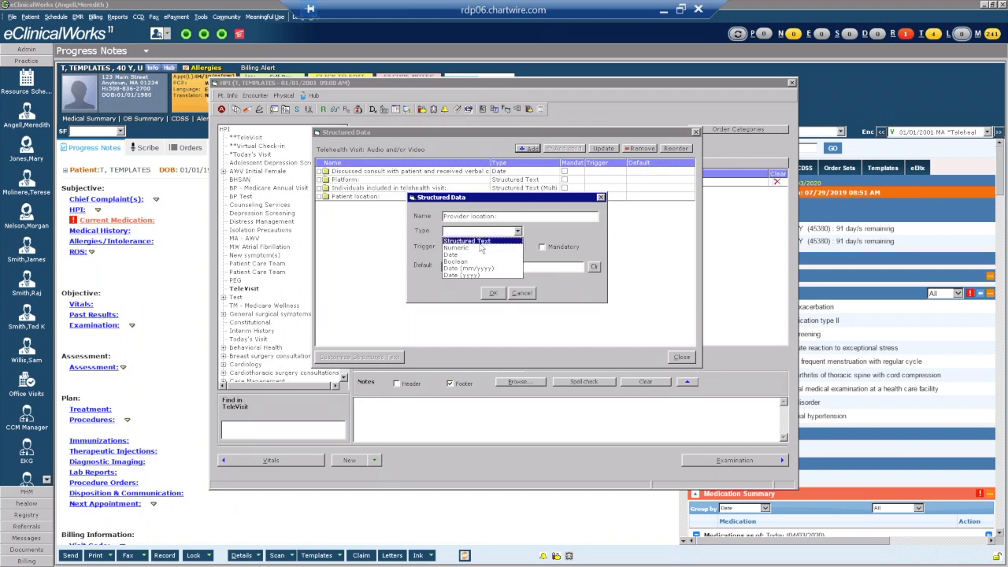
click(477, 241)
click(493, 293)
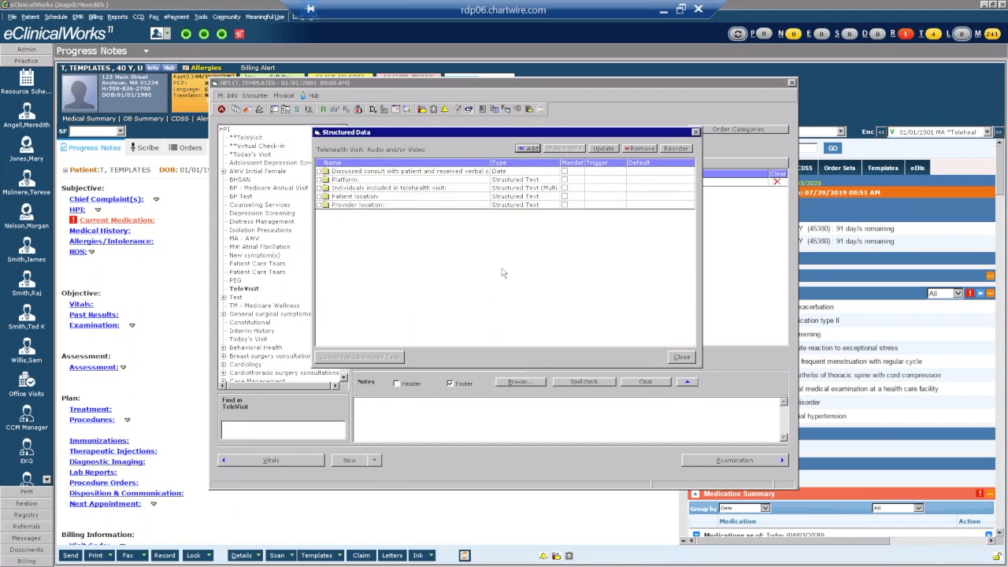
click(527, 148)
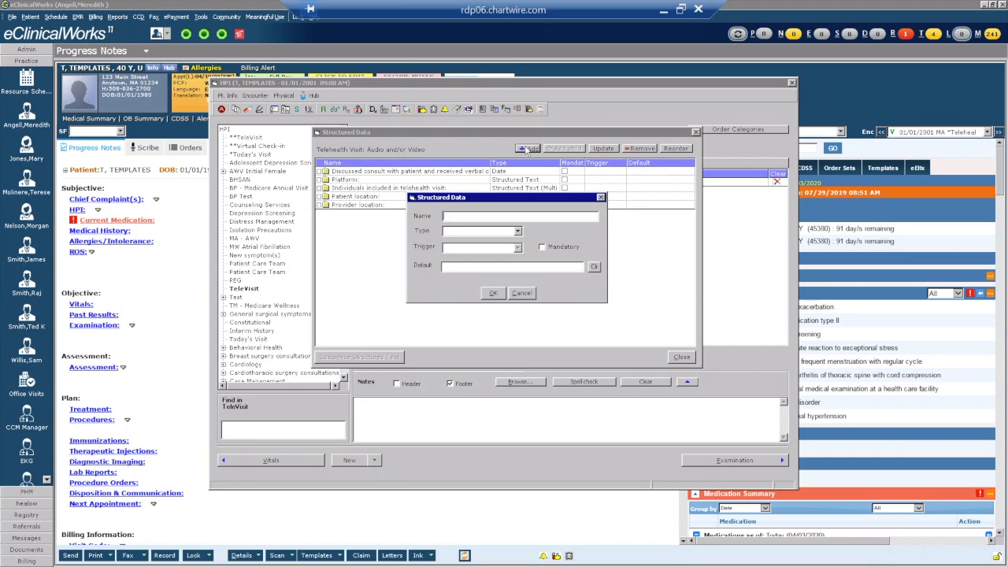
Add Boolean fields 'Chief Complaint Documented:' and 'Relevant History, Background, or Results Documented:'.
text(Chief Complaint Documented:)
click(517, 232)
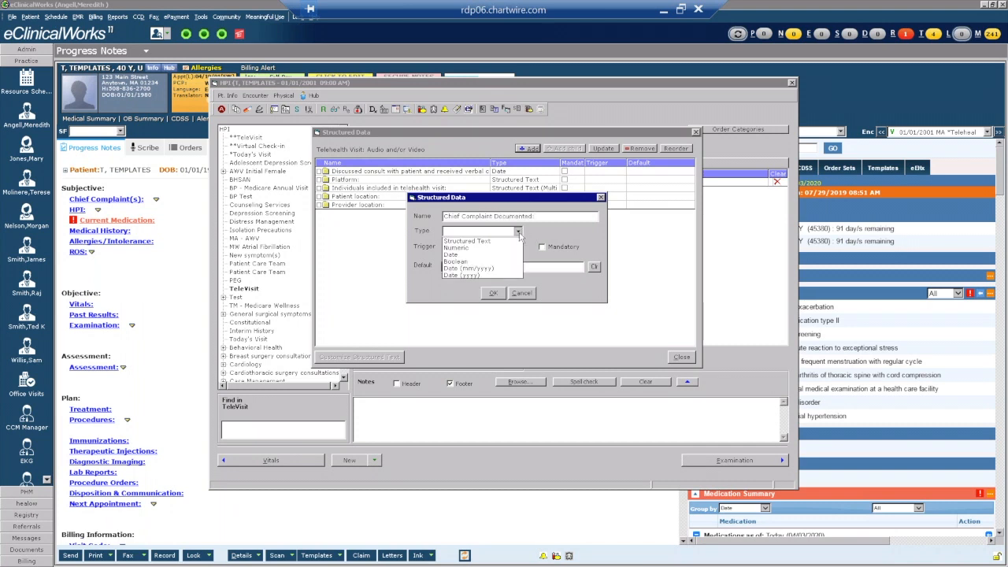
click(463, 263)
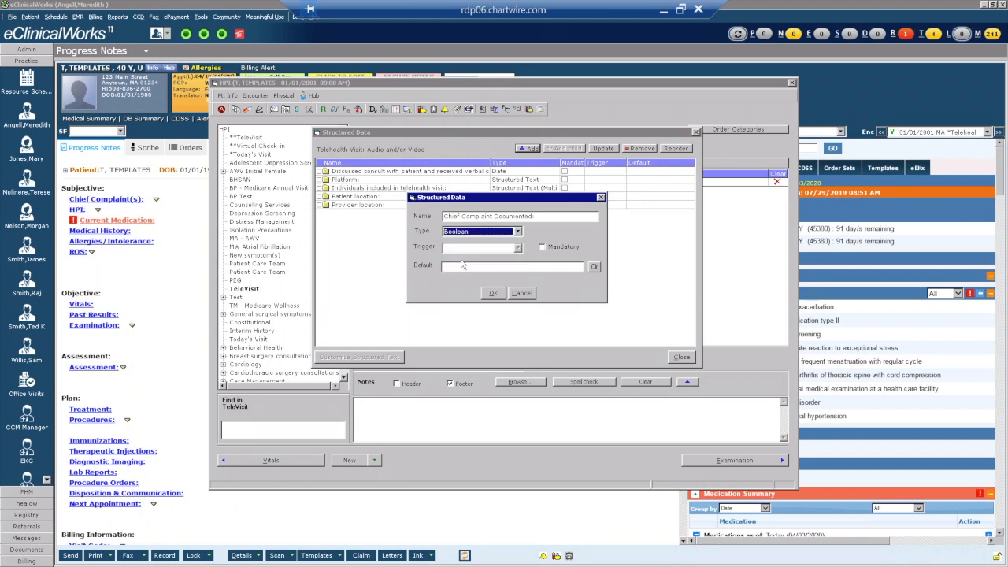
click(491, 293)
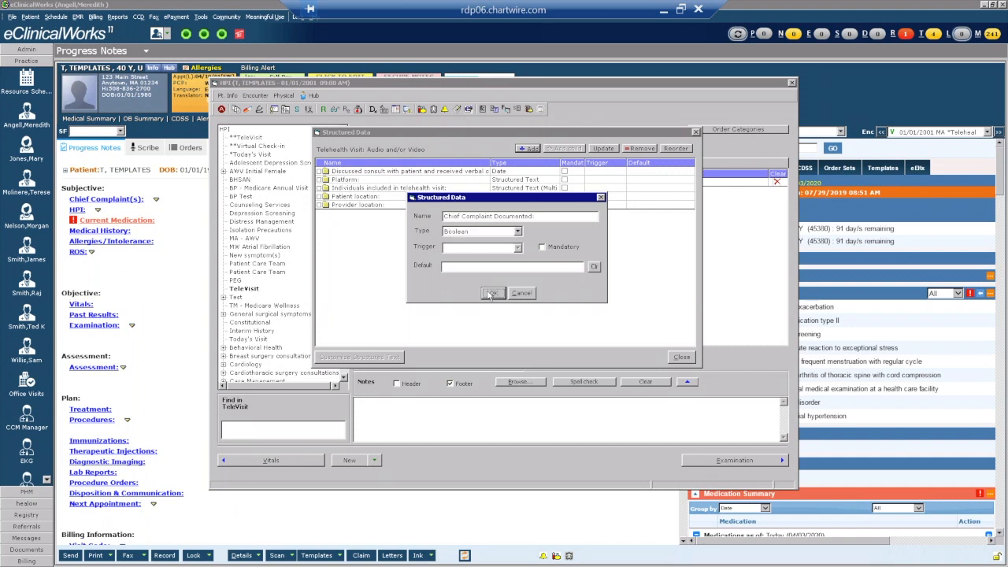
click(526, 149)
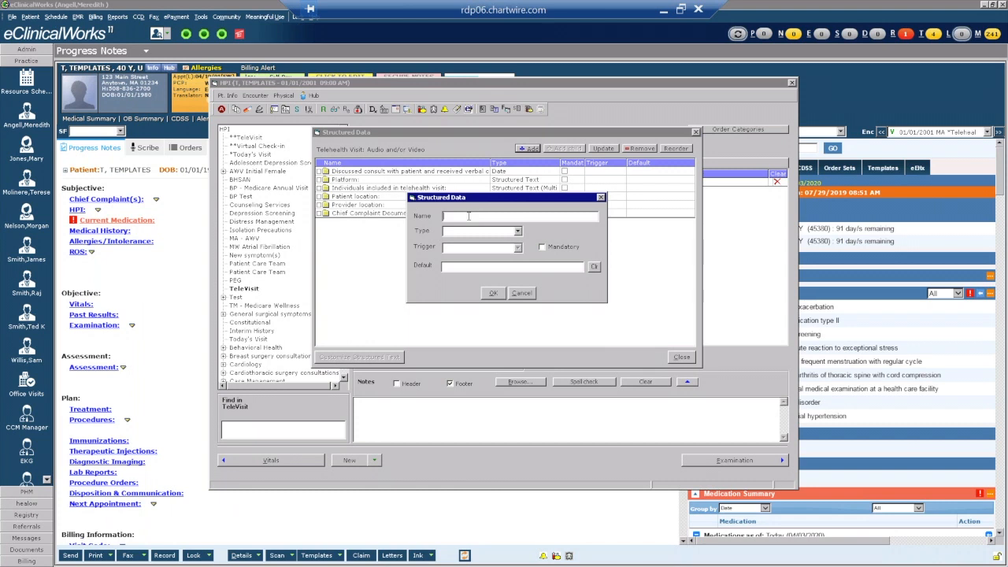
text(Relevant History, Background, or Results Docu)
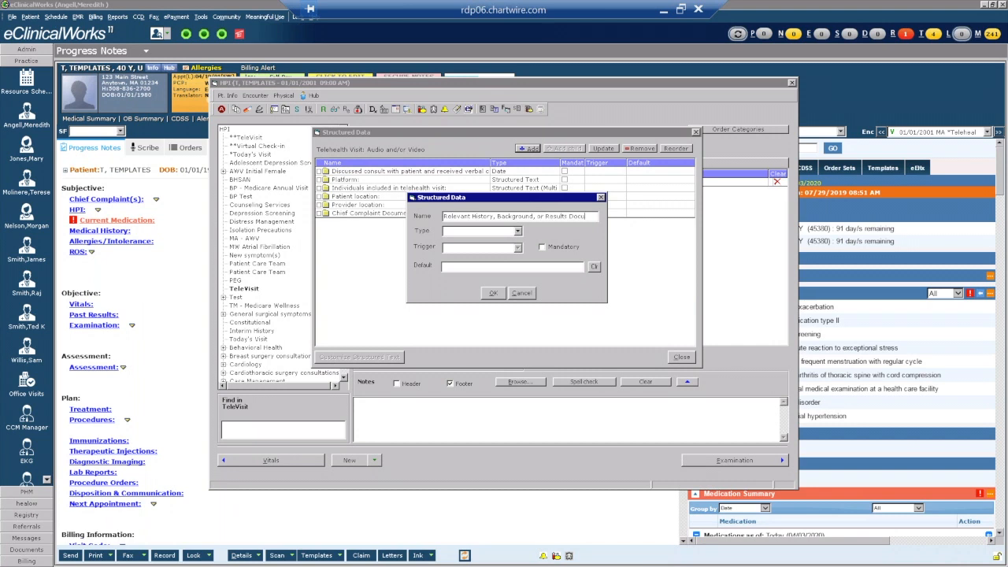
text(mented:)
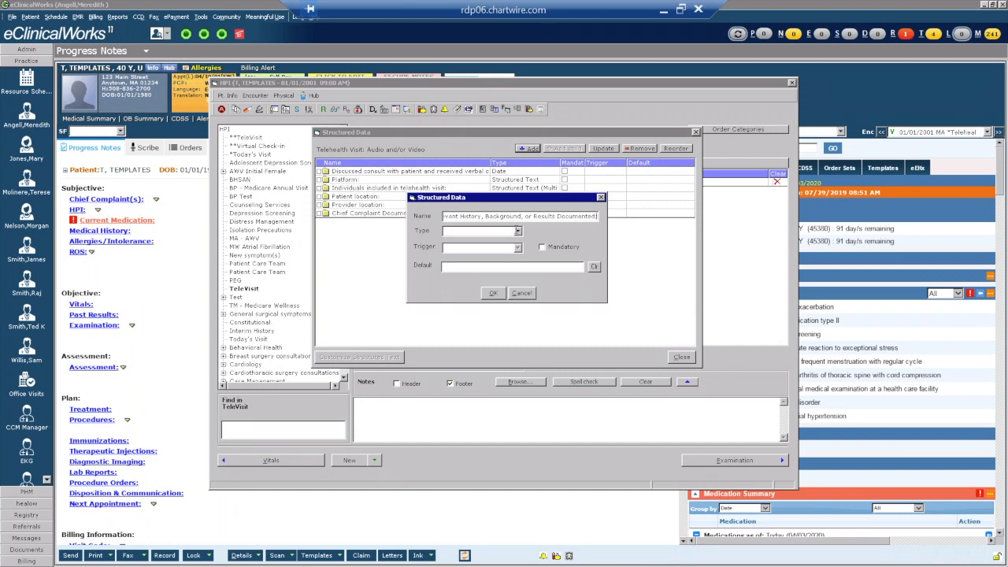
click(518, 231)
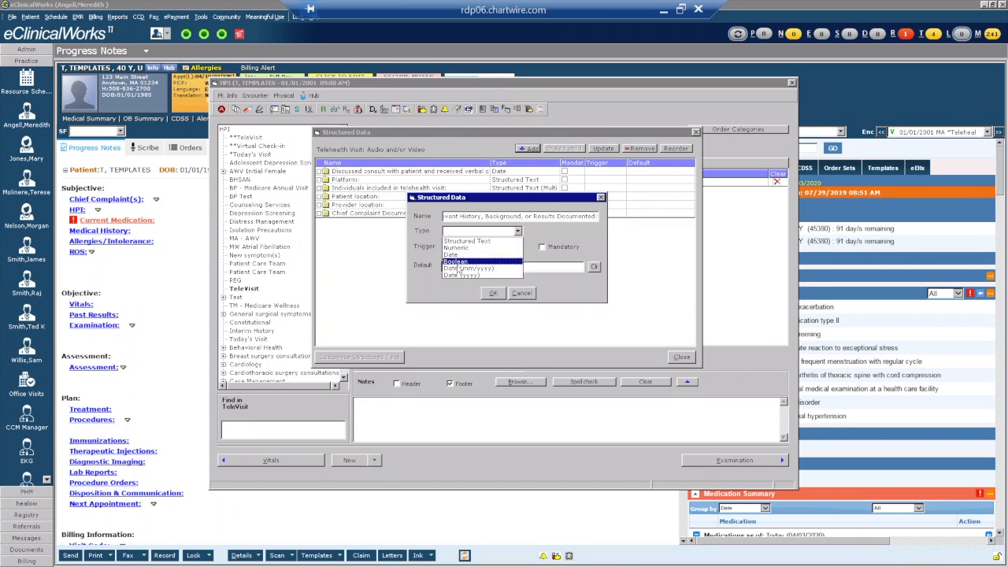
click(468, 269)
click(498, 294)
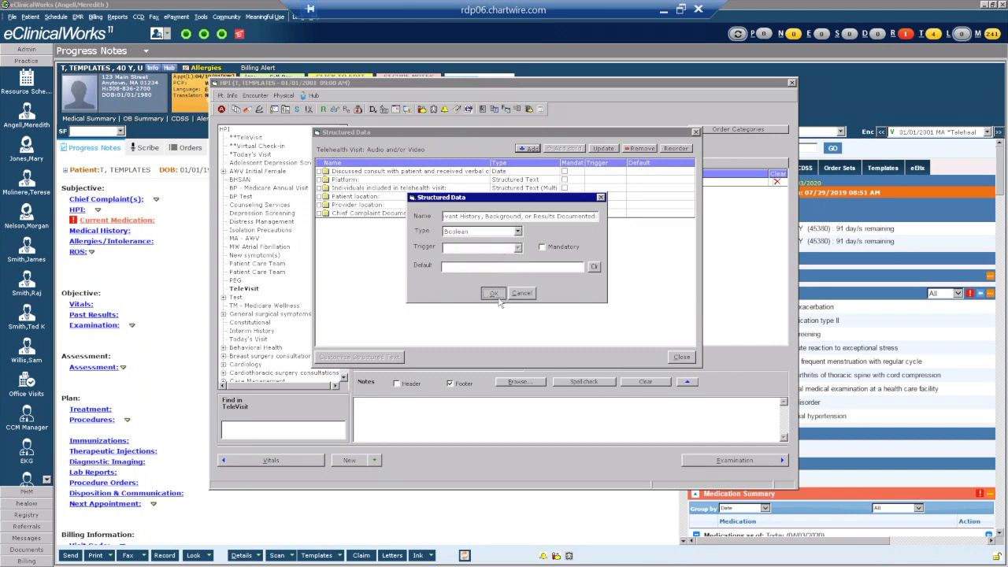
Add Boolean fields for Assessment documented and 'Plan and Next Steps Documented:'.
click(530, 149)
text(As)
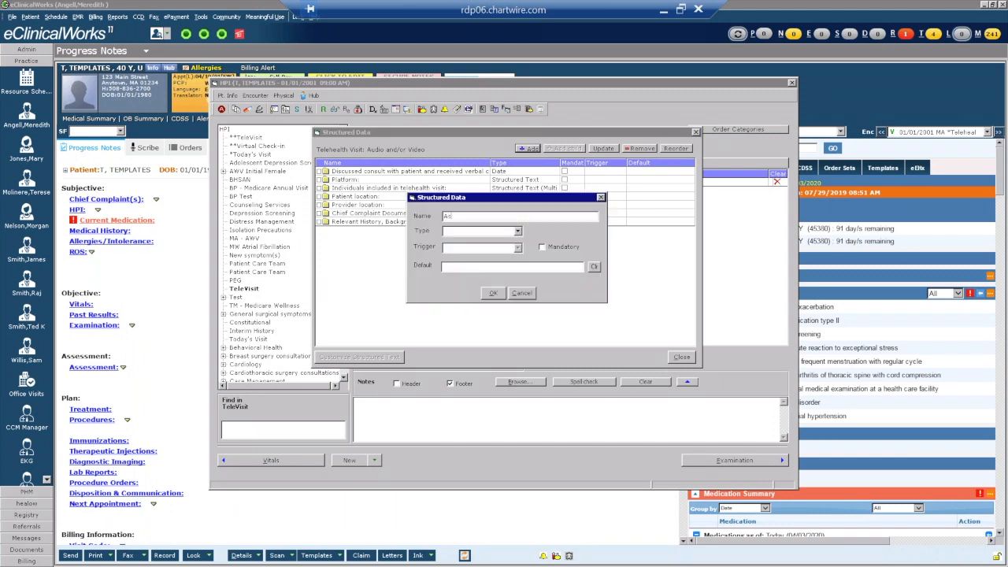
text(sessment Documents)
click(516, 231)
click(466, 263)
click(493, 293)
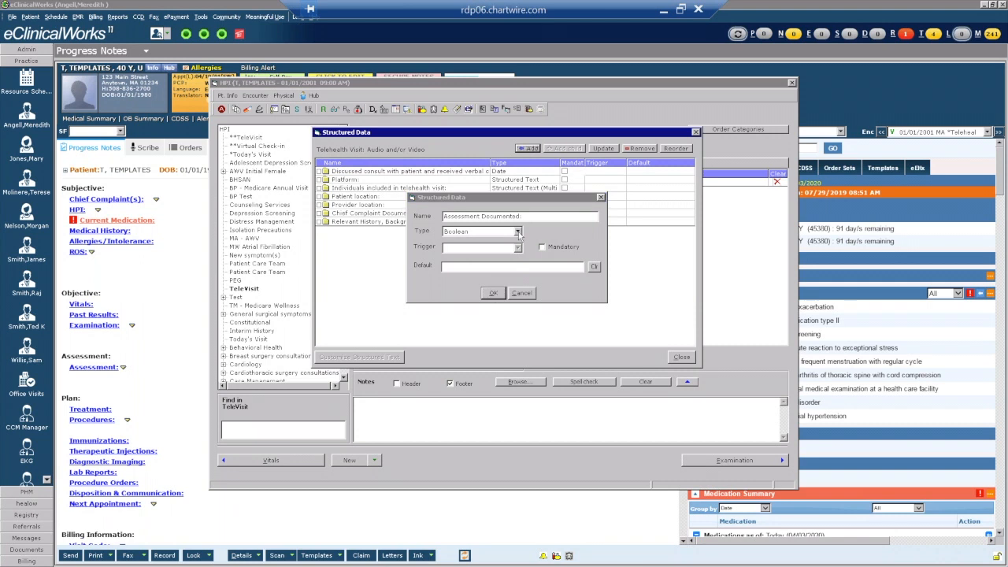
click(526, 149)
text(Plan)
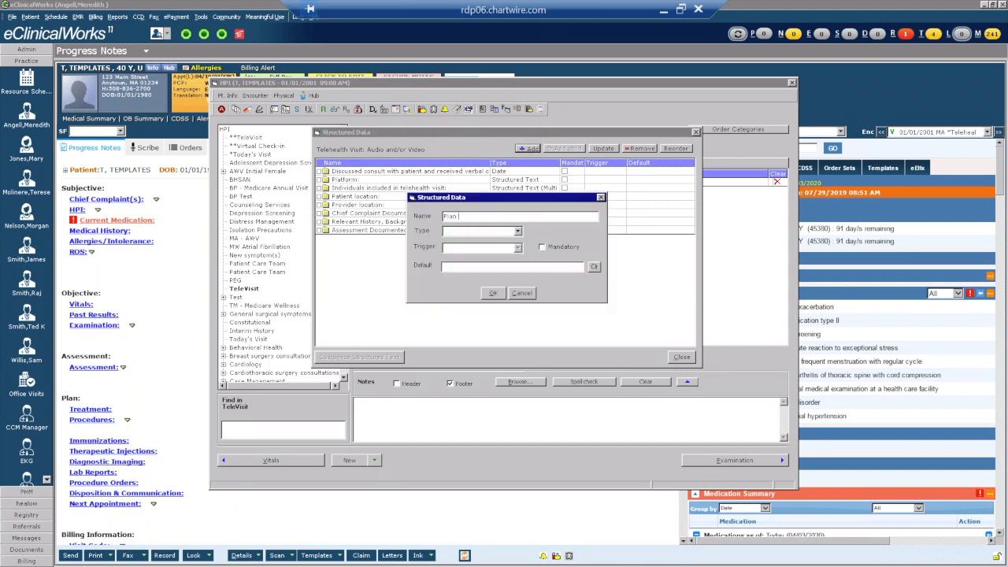
text( and Next Steps Documented:)
click(518, 231)
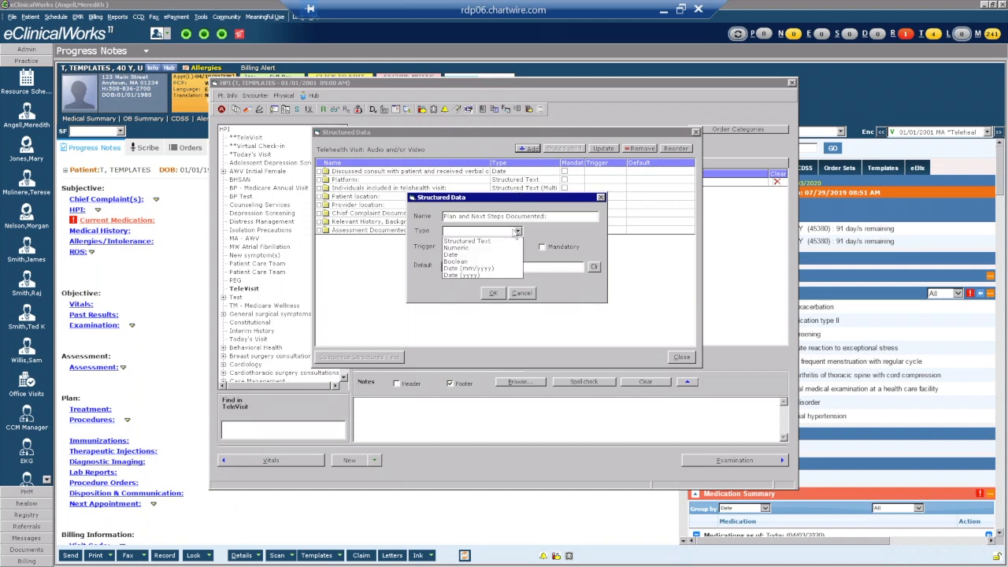
click(461, 260)
click(492, 293)
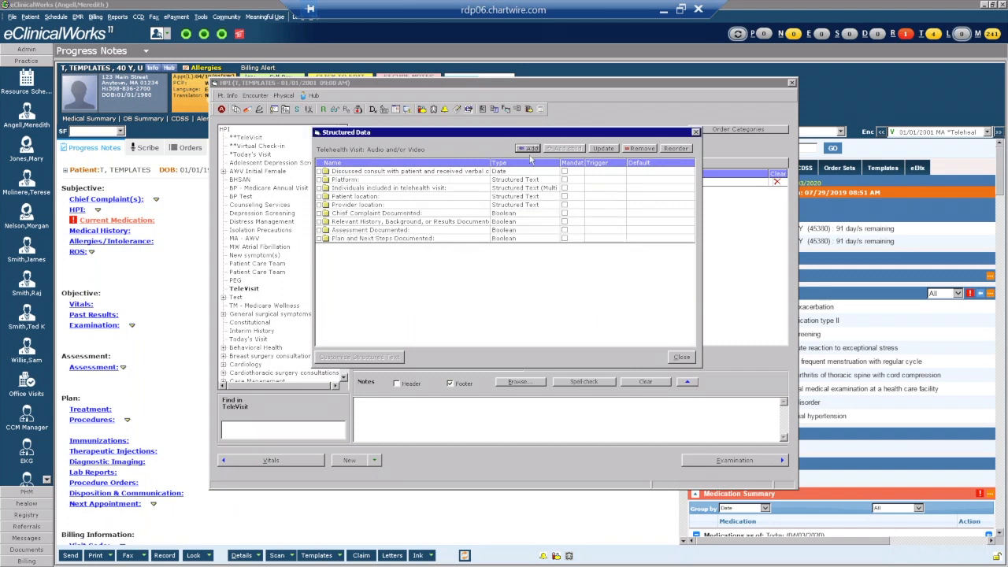
Add Boolean field 'More 50 percent of the encounter was spent counseling/coordinating care:'.
click(527, 149)
text(More)
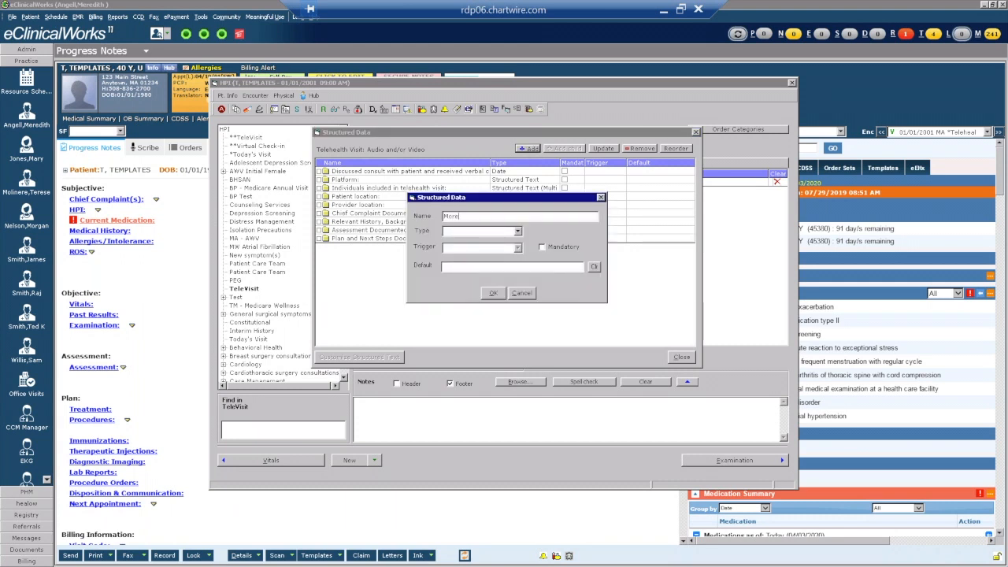
text( 50 percent of the )
text(en)
text(cou)
text(nter was spent cou)
text(nseling/co)
text(ordinating car)
text(e:)
click(517, 230)
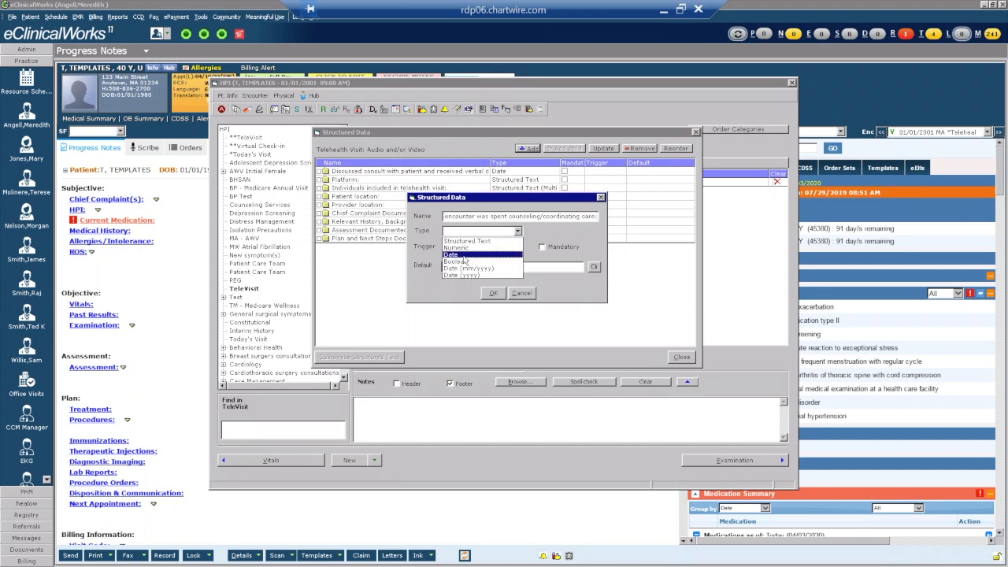
click(459, 261)
click(493, 294)
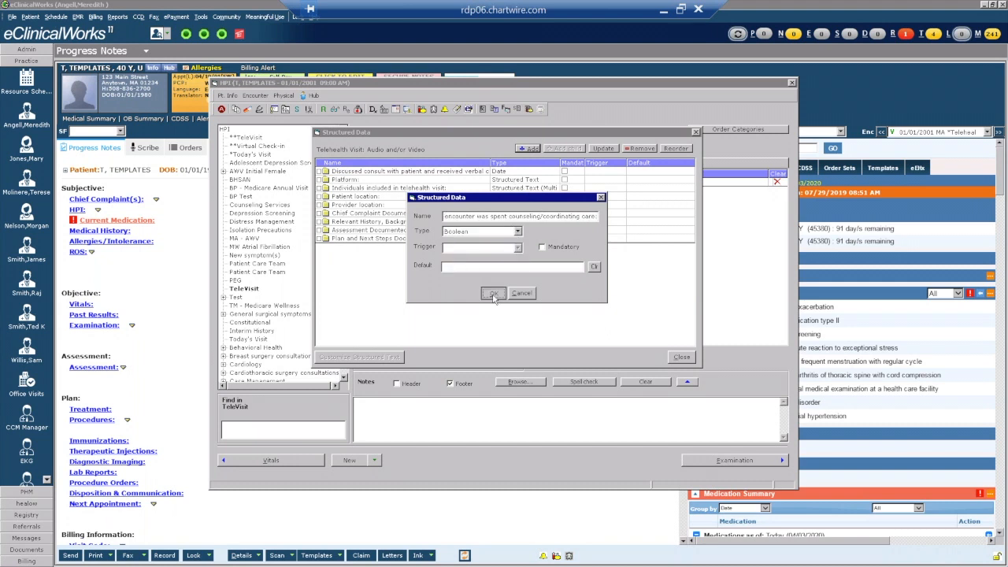
click(530, 149)
text(Start time:)
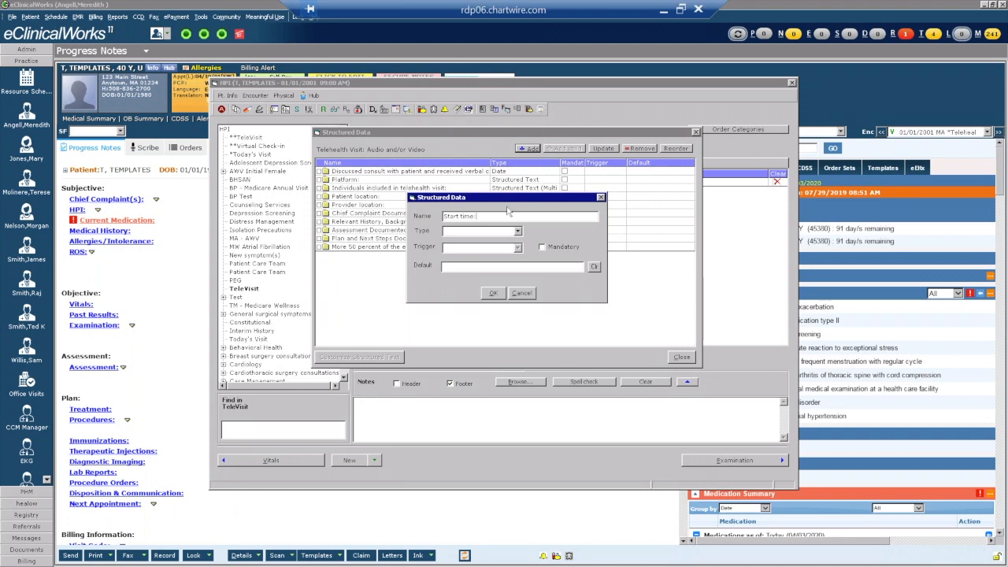
Save 'Start time:' and 'End time:' as Numeric fields, then select the Platform field.
click(505, 235)
click(474, 251)
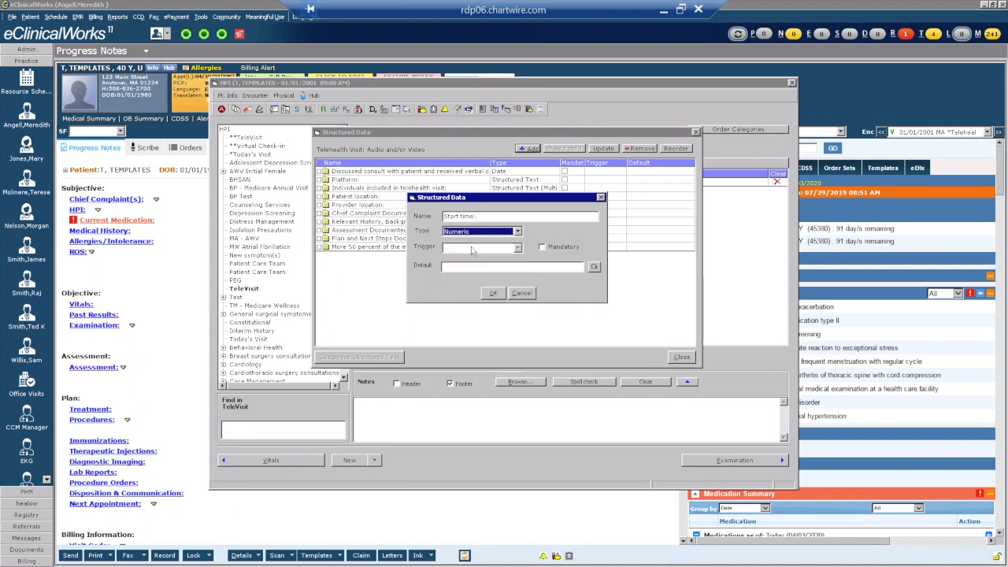
click(490, 292)
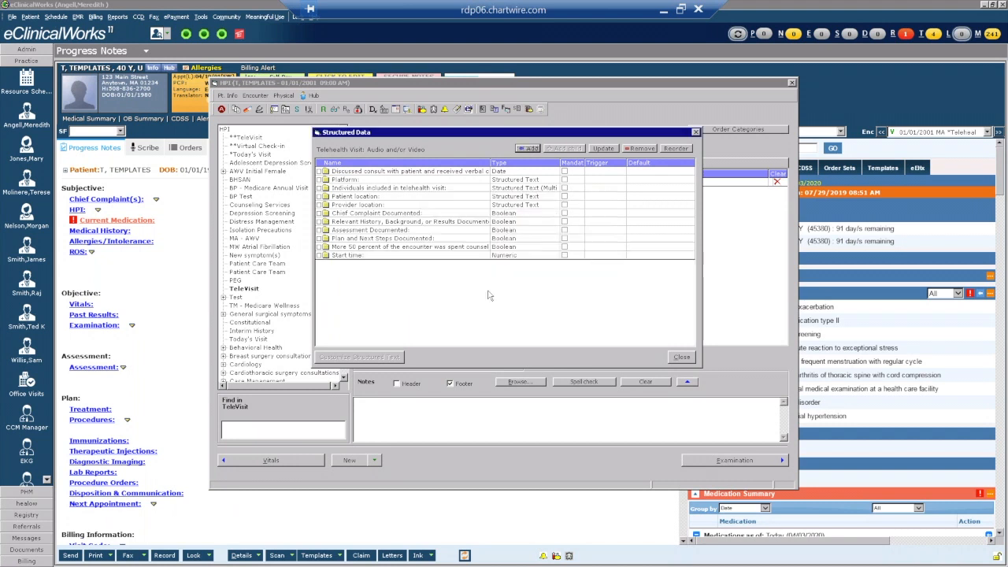
click(528, 148)
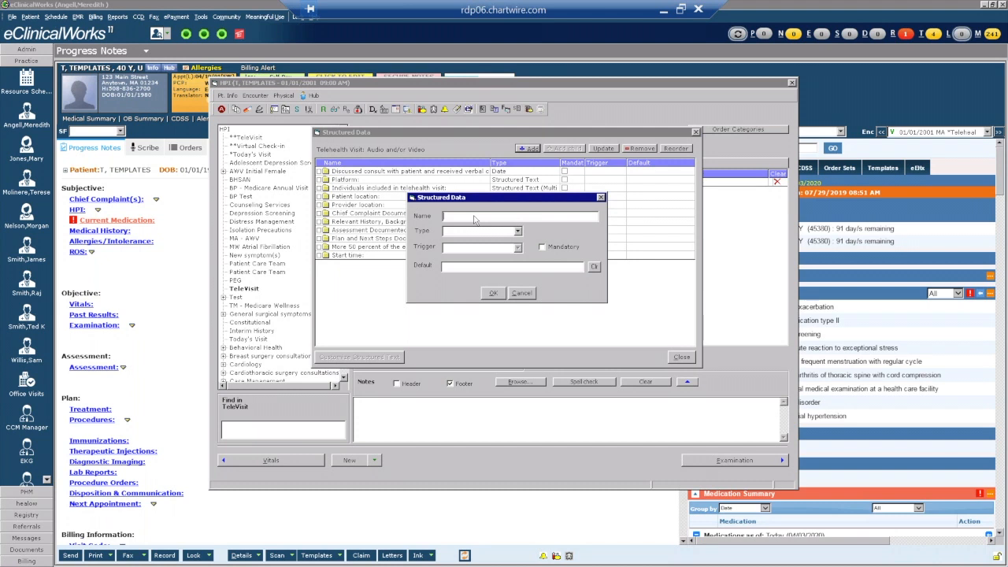
text(End time:)
click(517, 231)
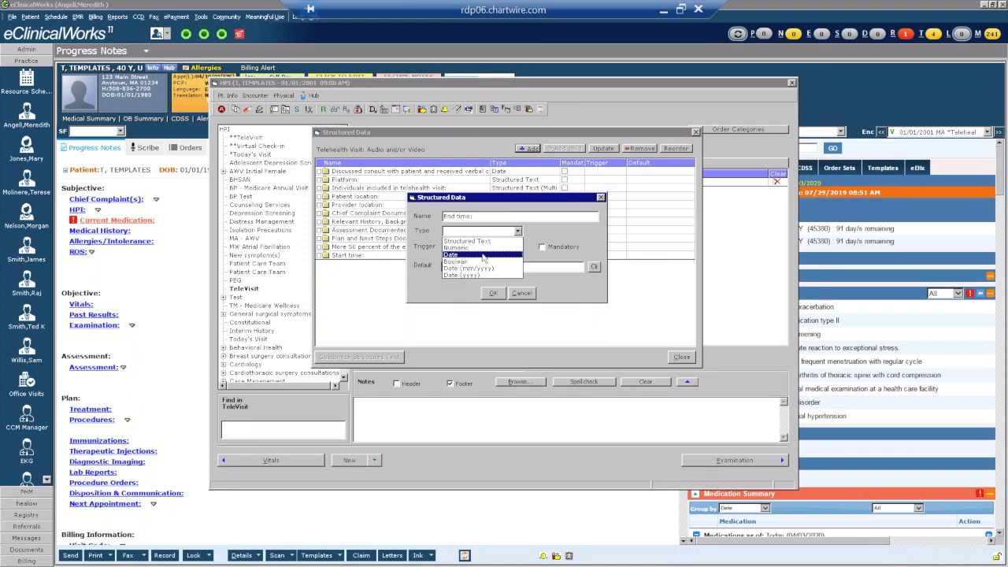
click(484, 250)
click(490, 296)
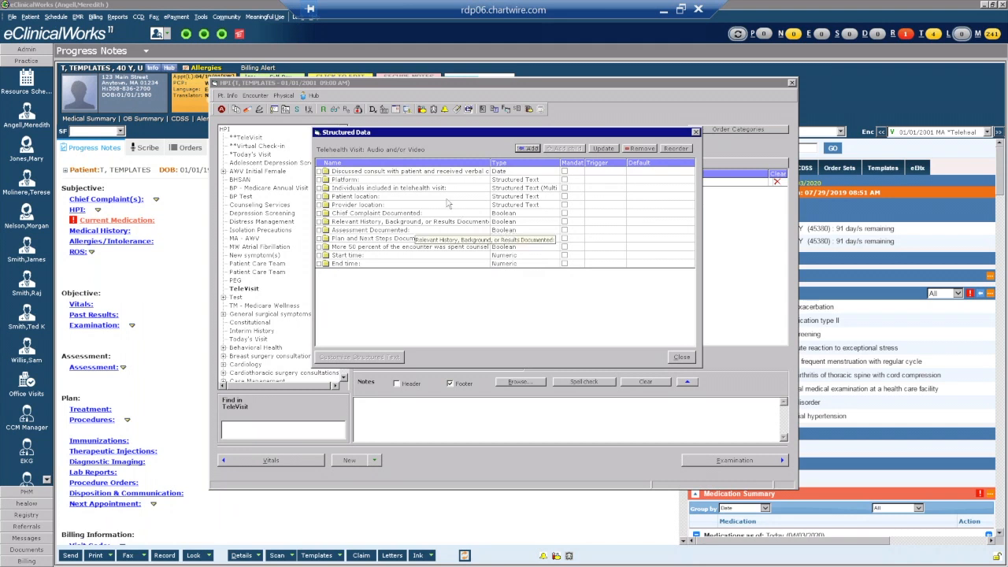
click(405, 182)
Start the Platform pick list with Audio Only, eCW TeleVisits, FaceTime and Doxy.me.
click(360, 356)
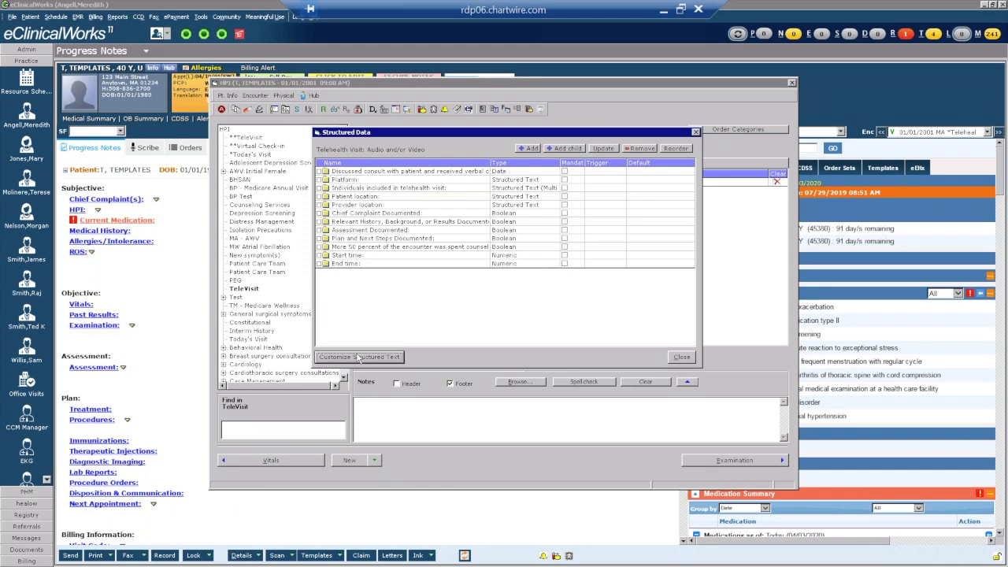
click(538, 184)
click(469, 206)
text(Audio Only)
key(Return)
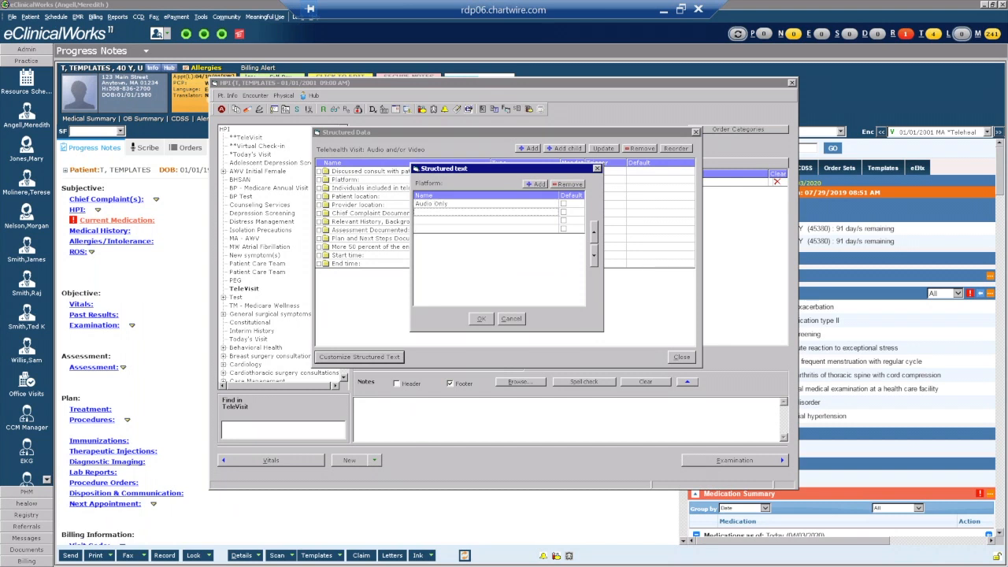
text(eCW TeleVisits)
key(Return)
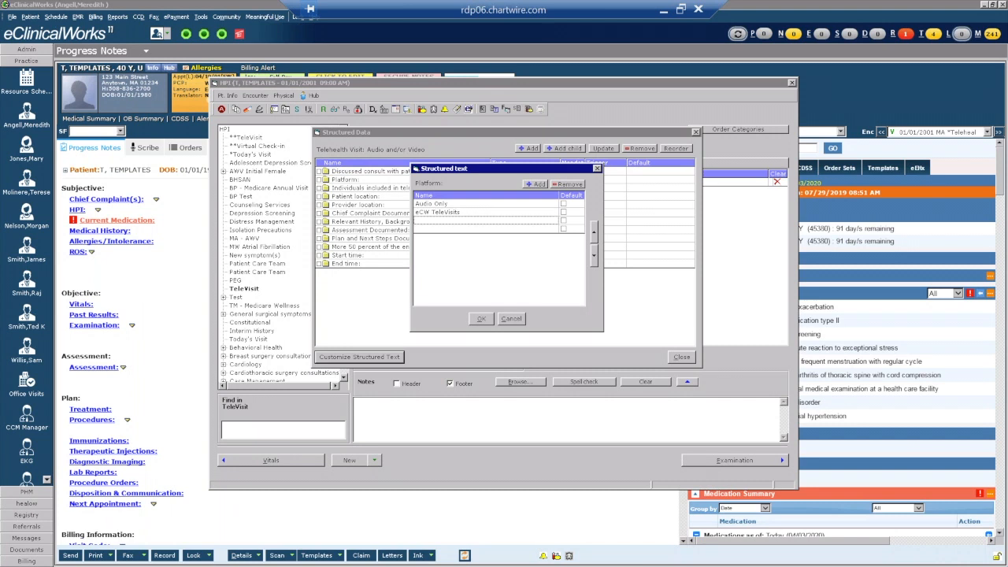
text(FaceTime)
key(Return)
text(Do)
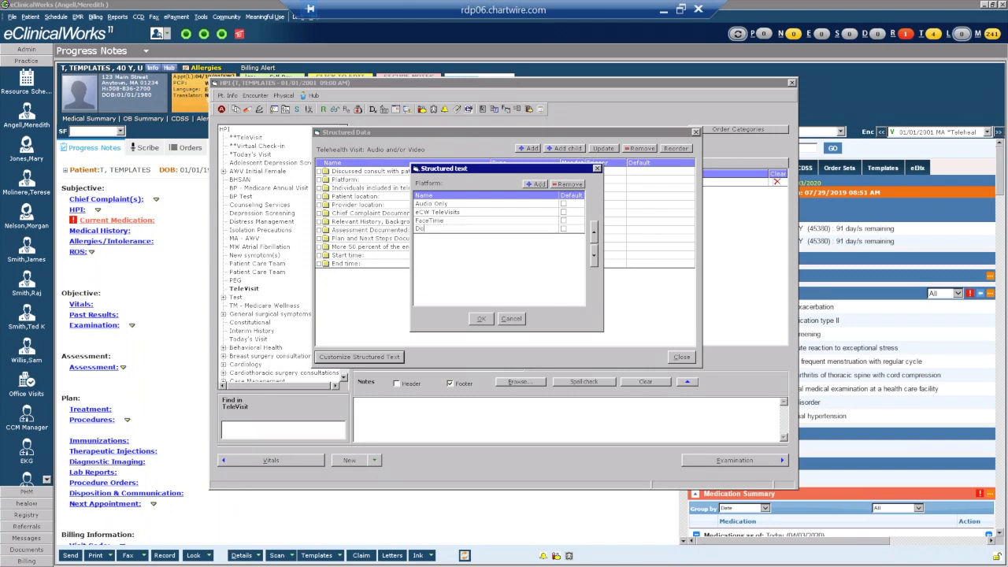
text(xy.me)
Add Zoom, WhatsApp, Facebook Messenger Video and Google Chat Video as Platform options.
click(532, 184)
click(530, 187)
click(531, 188)
click(531, 187)
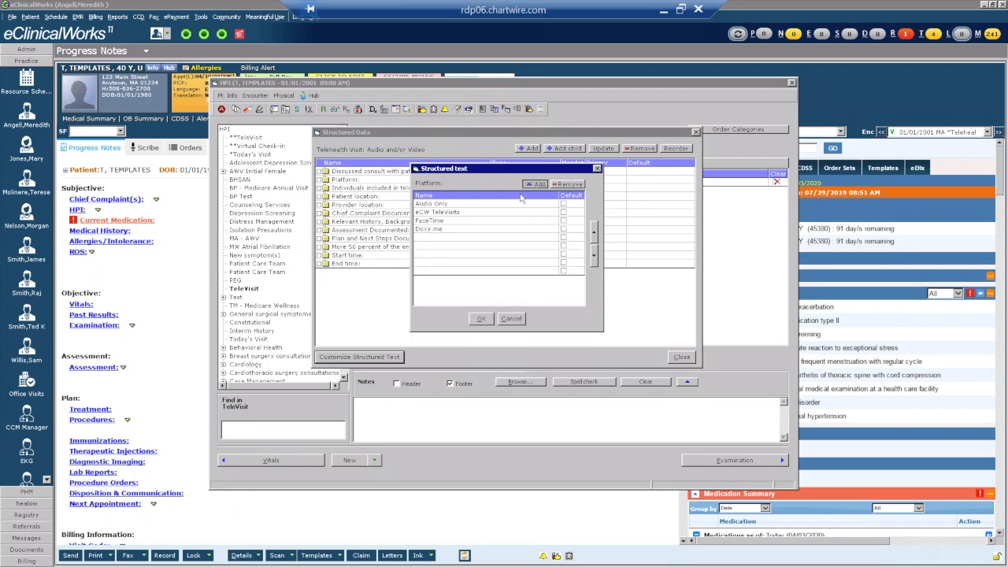
click(441, 237)
text(Zoom)
key(Return)
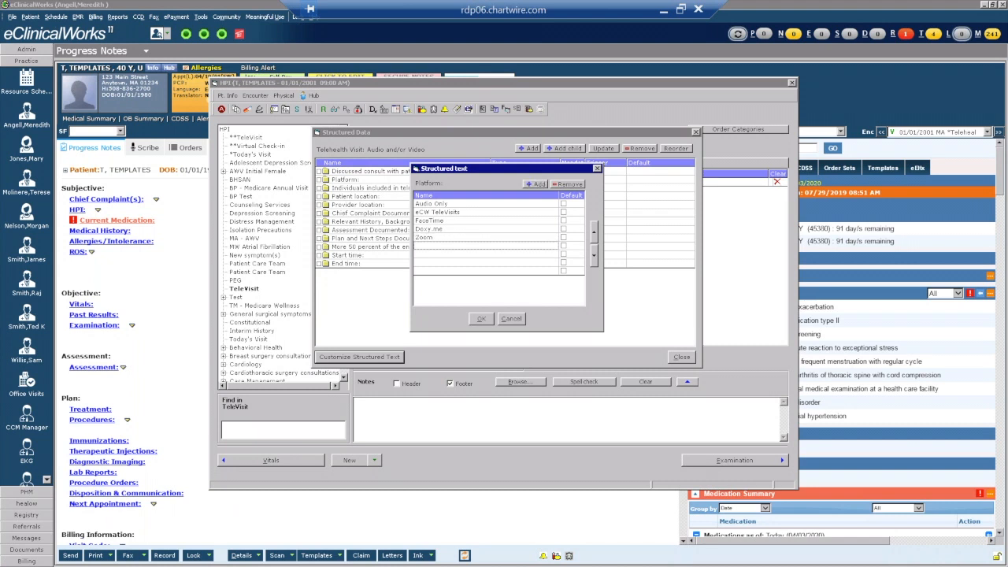
text(WhatsApp)
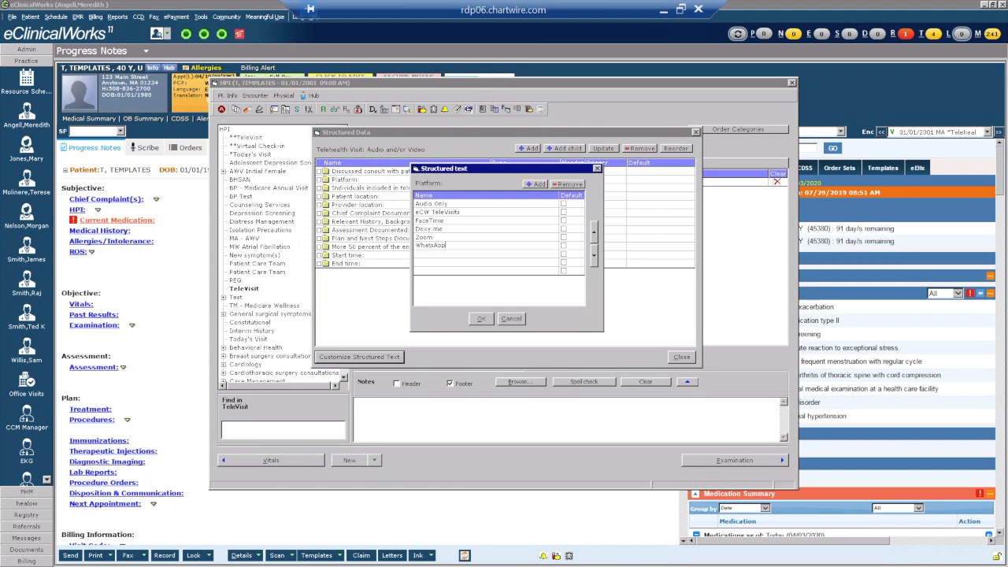
key(Return)
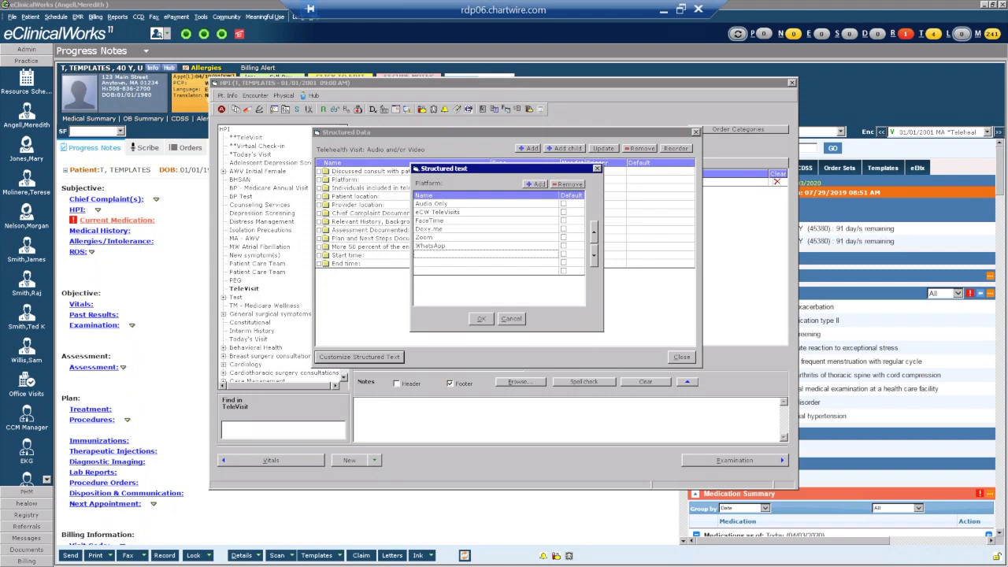
text(Facebook Messenger Video)
key(Return)
text(Google Chat)
key(BackSpace)
key(BackSpace)
key(BackSpace)
text(hat Video)
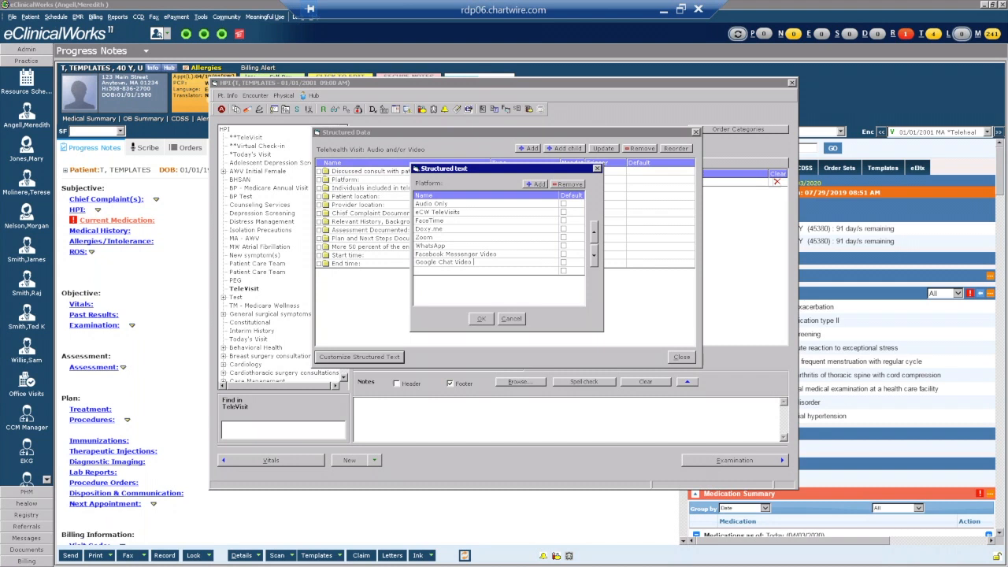
key(Return)
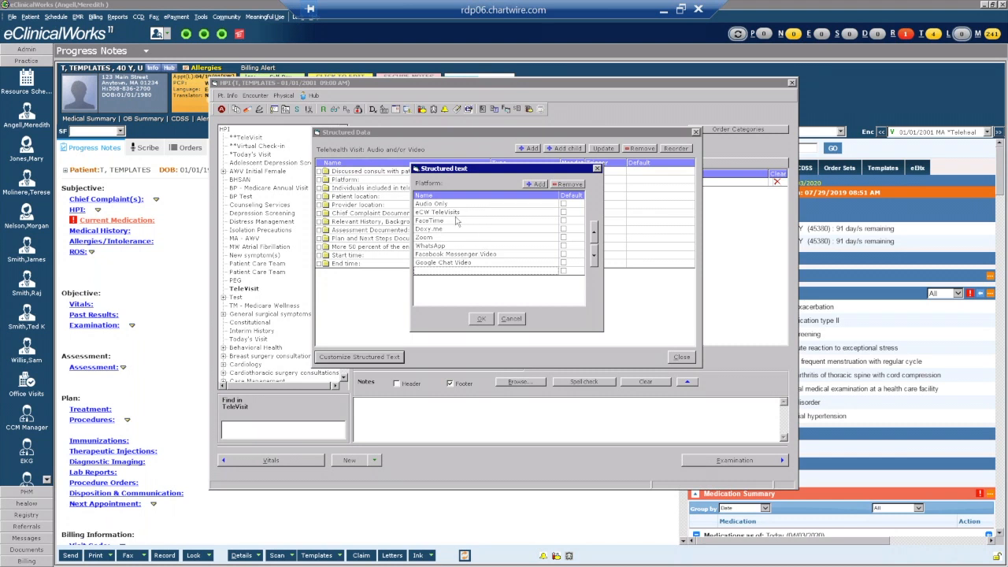
Finish with Skype and Other, save the ten platforms, and select Individuals included.
click(433, 272)
text(kyp)
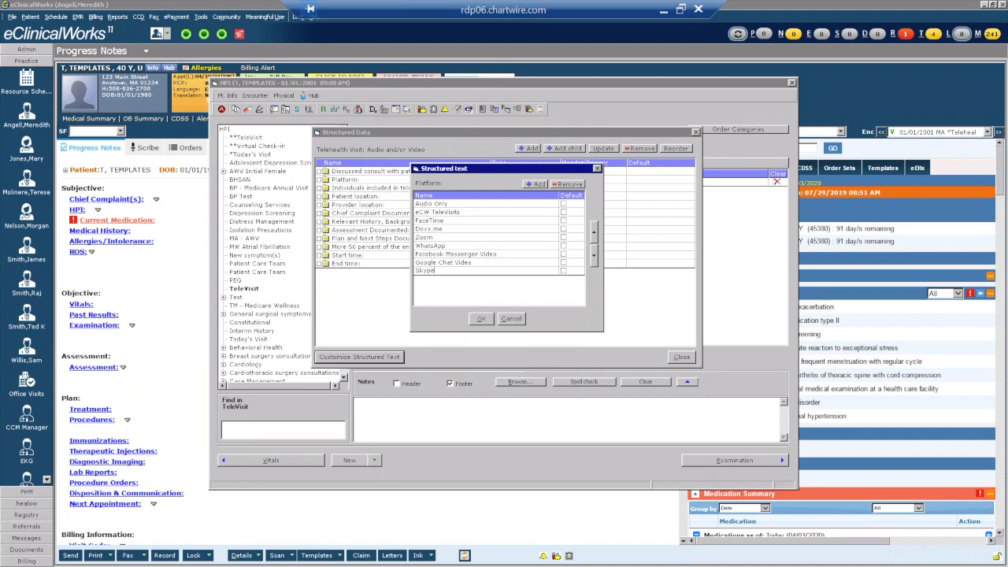
text(e)
click(533, 185)
text(Other)
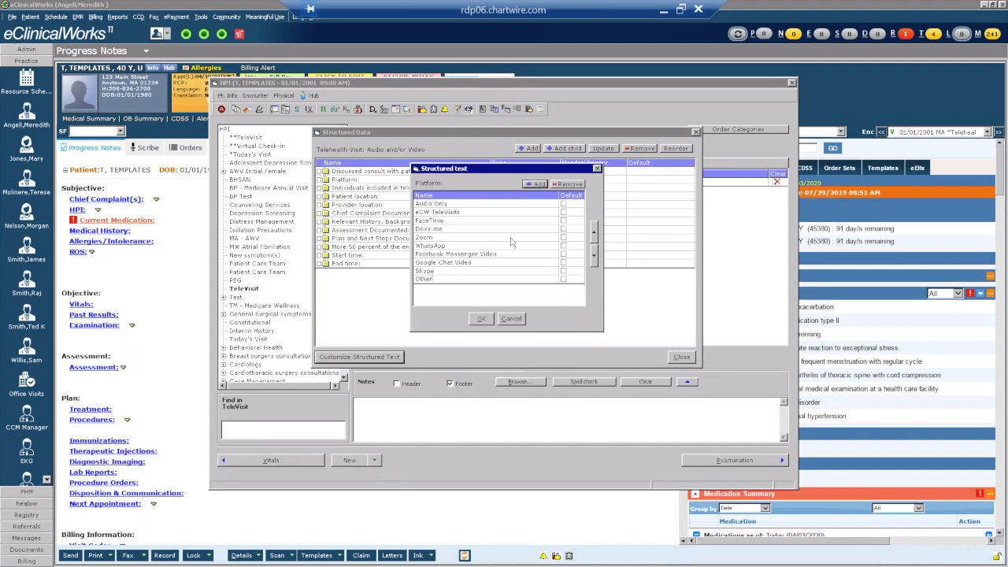
click(478, 320)
click(366, 189)
Enter Dr. Smith, Dr. Johnson, Nurse/MA, Patient and Parent as individuals options.
click(376, 359)
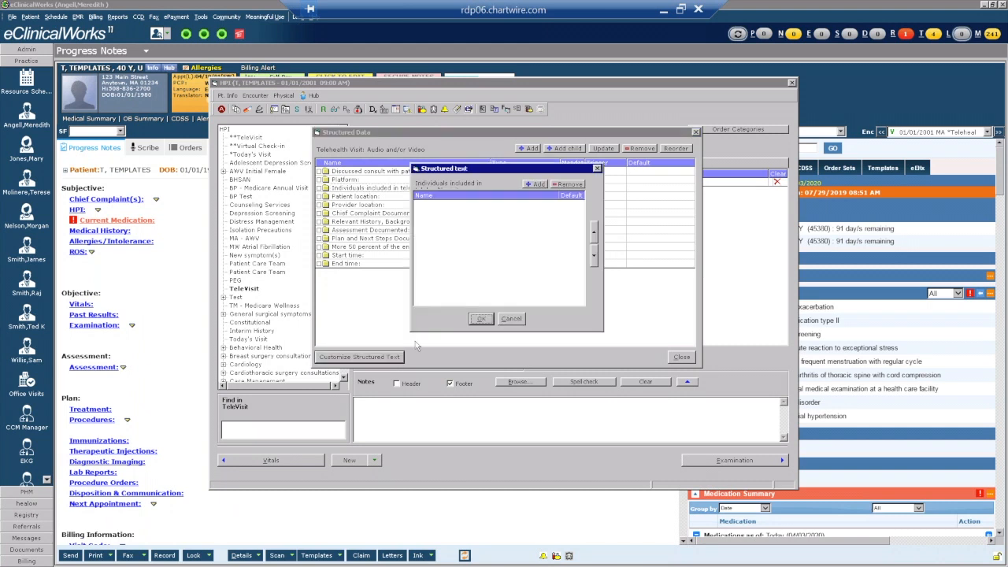
click(537, 184)
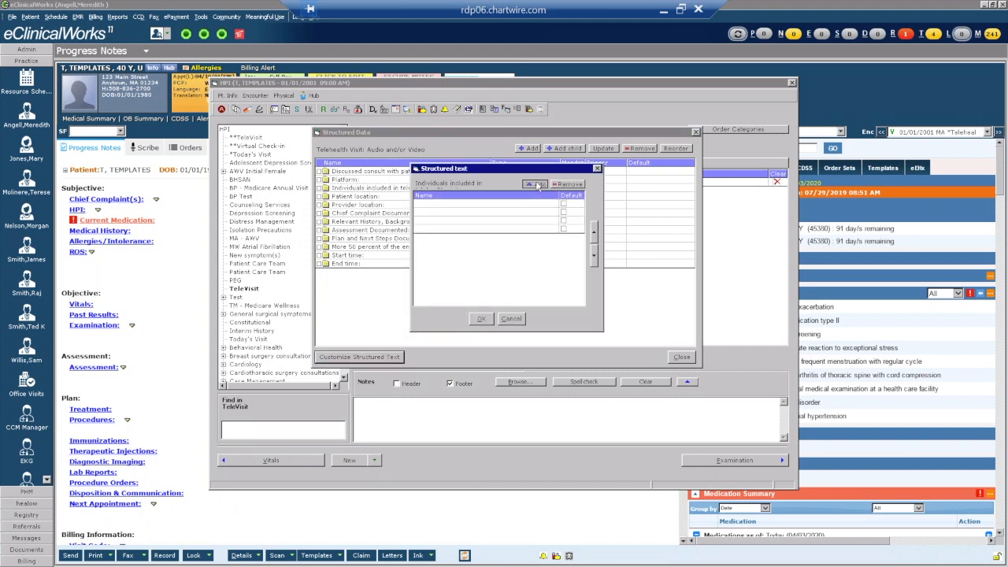
text(Dr)
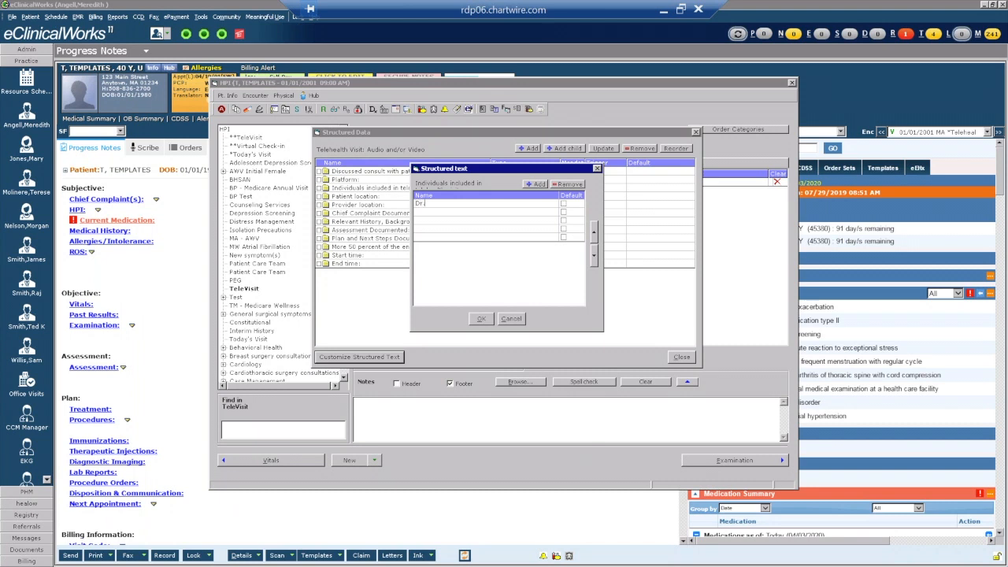
text(. Smith)
key(Return)
text(Dr. Johnson)
key(Return)
text(Nurse/MA)
key(Return)
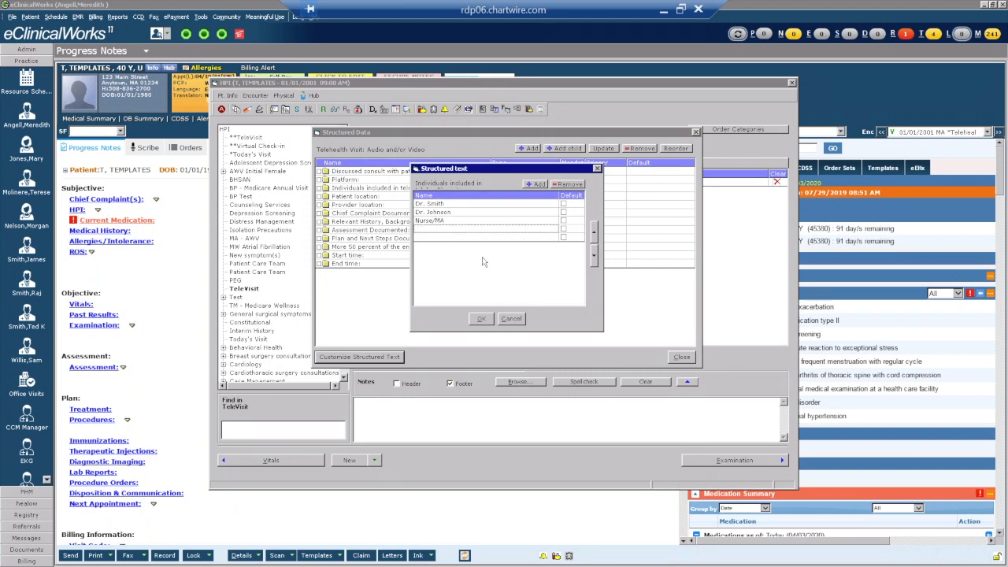
click(527, 186)
text(Fal)
key(Return)
text(Parent)
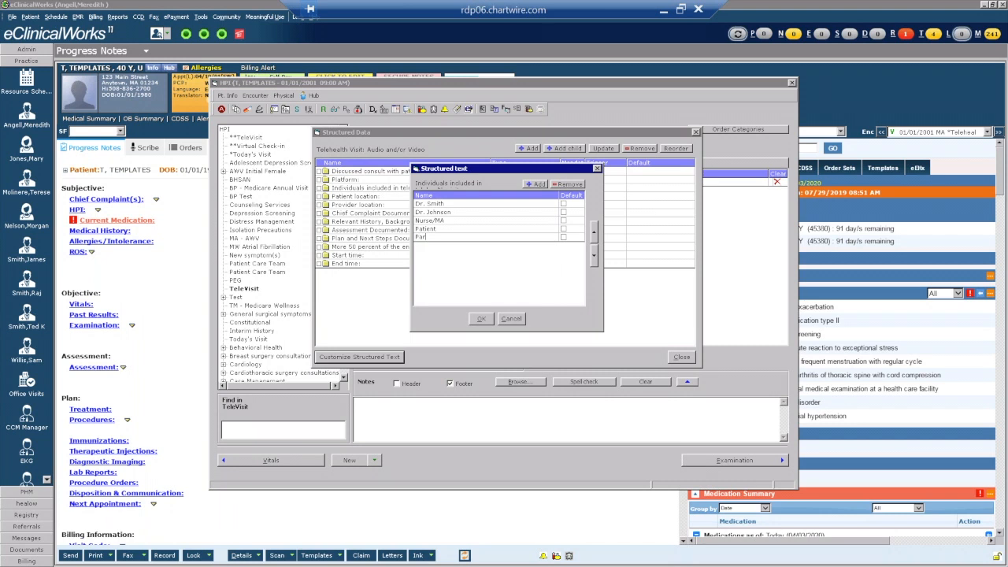
Add more rows and enter Guardian and Spouse in the individuals list.
click(532, 184)
click(533, 185)
double_click(536, 186)
click(536, 186)
text(Guardian)
key(Return)
text(Spous)
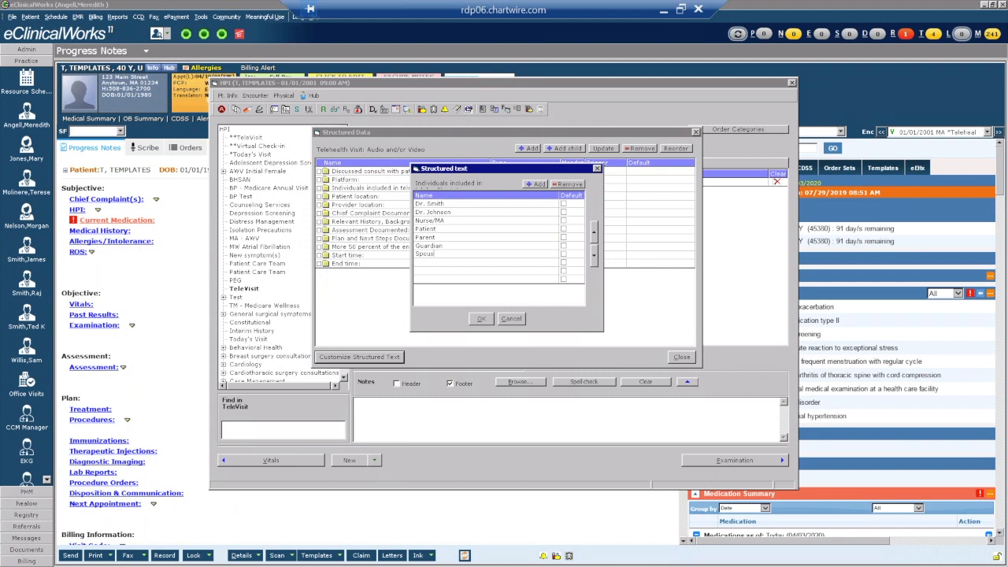
text(e)
key(Return)
Add Other and Family Member, remove the empty row, and save the nine options.
text(Aun)
key(BackSpace)
key(BackSpace)
key(BackSpace)
text(Other)
key(Return)
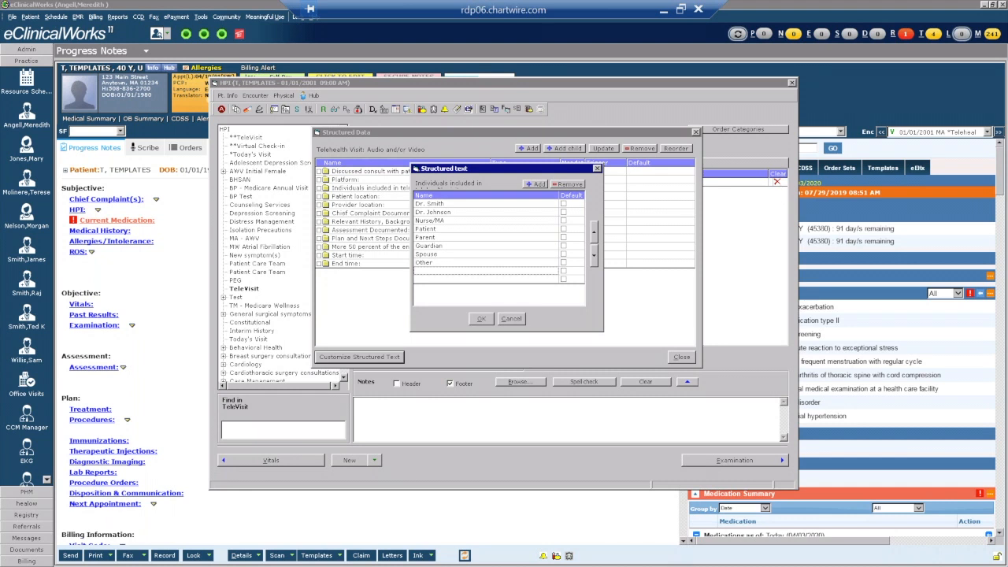
text(Family Member)
key(Return)
click(570, 186)
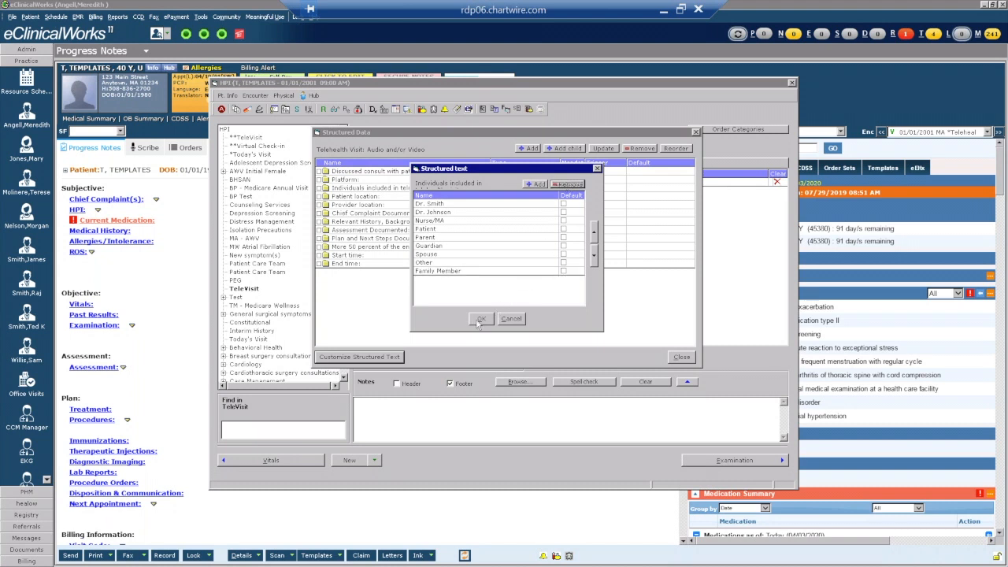
click(481, 319)
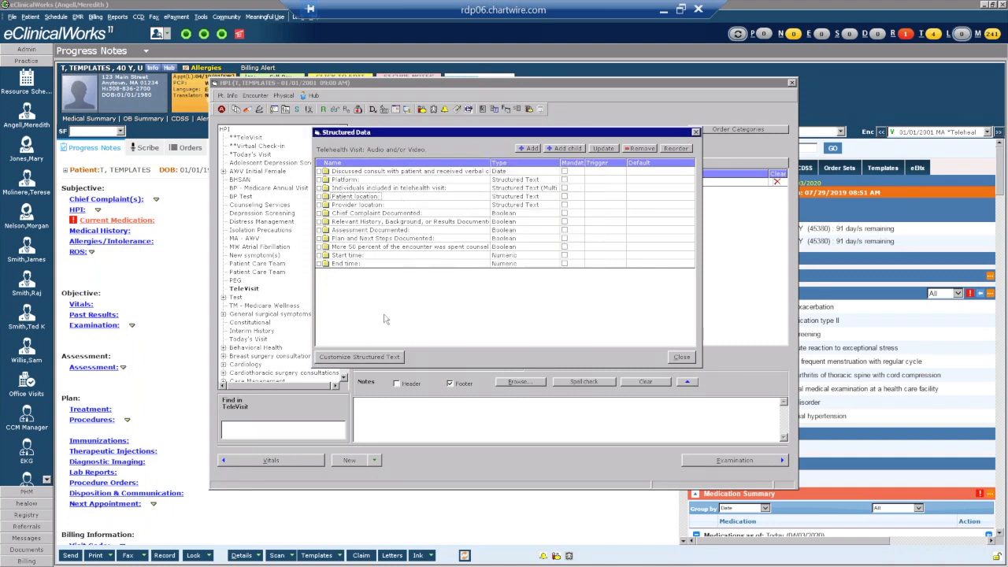
Begin the Patient location list with Home, Work and Remote.
click(344, 358)
click(535, 185)
click(533, 187)
click(532, 186)
click(439, 205)
text(Home)
key(Down)
text(Work)
key(Down)
text(Rem)
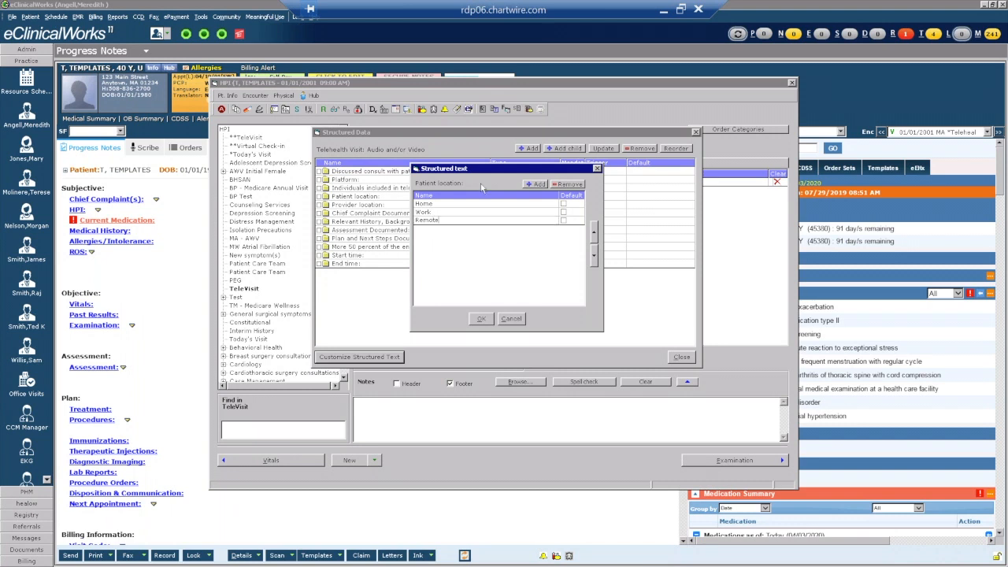
Add Other, Nursing home and Hospital, then save the six Patient location choices.
click(534, 183)
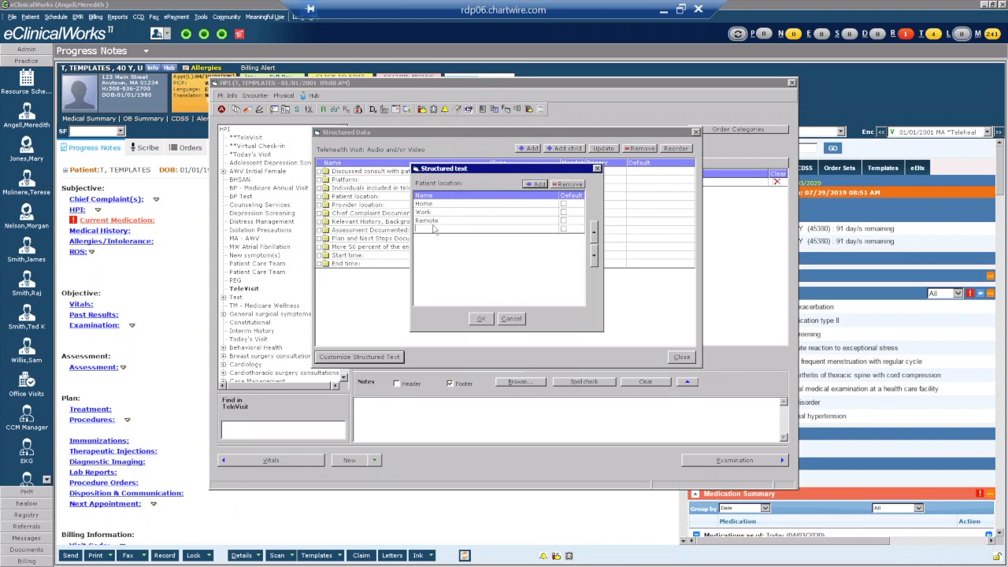
text(Other)
click(536, 184)
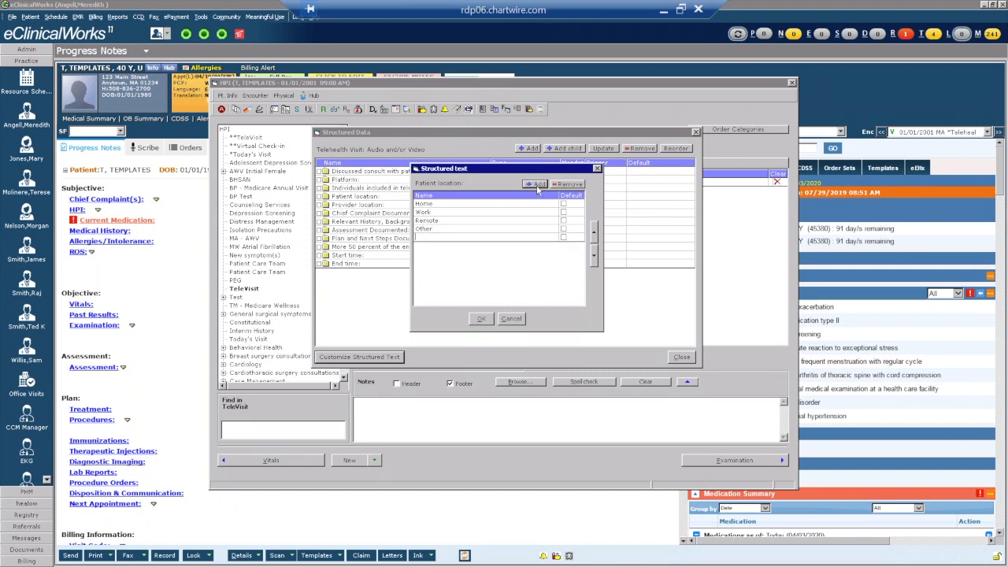
text(Nursign)
key(BackSpace)
key(BackSpace)
text(ng home)
click(533, 184)
text(Hospital)
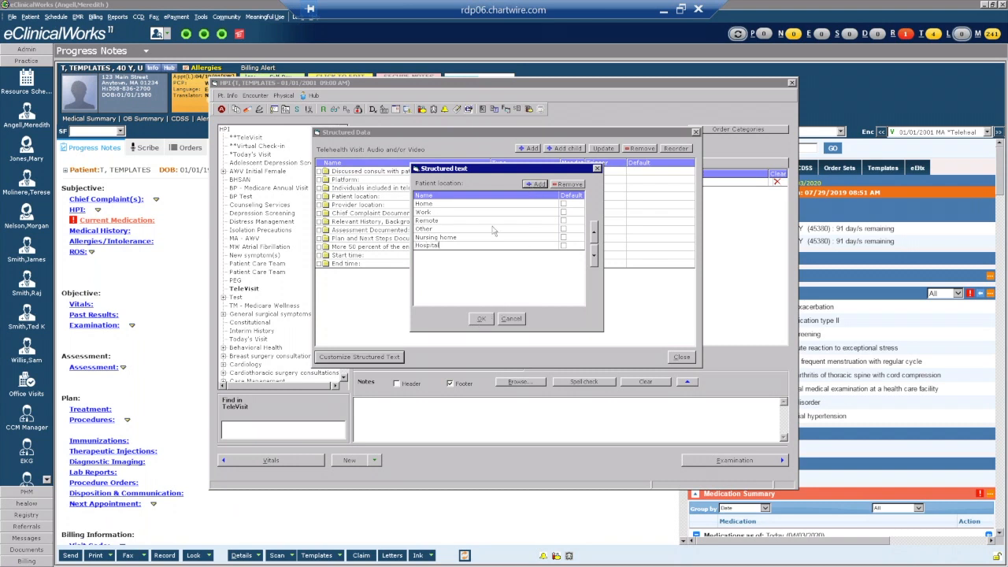
click(482, 319)
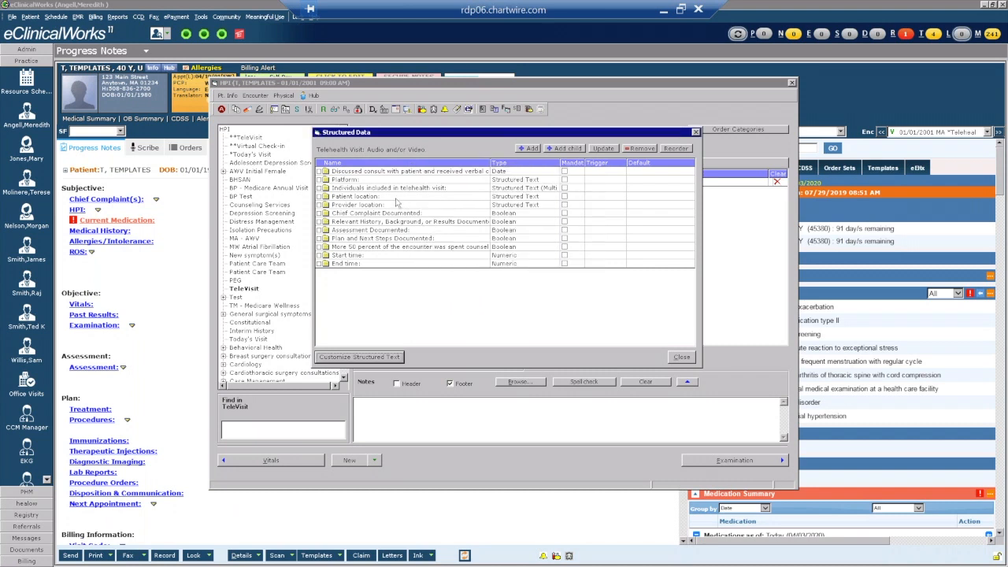
Start the Provider location list with Office then Home, correcting the first row.
click(358, 356)
click(539, 185)
click(539, 185)
click(539, 185)
click(539, 185)
click(538, 185)
click(539, 185)
click(453, 207)
text(Home)
key(Return)
click(454, 205)
text(Of)
key(Return)
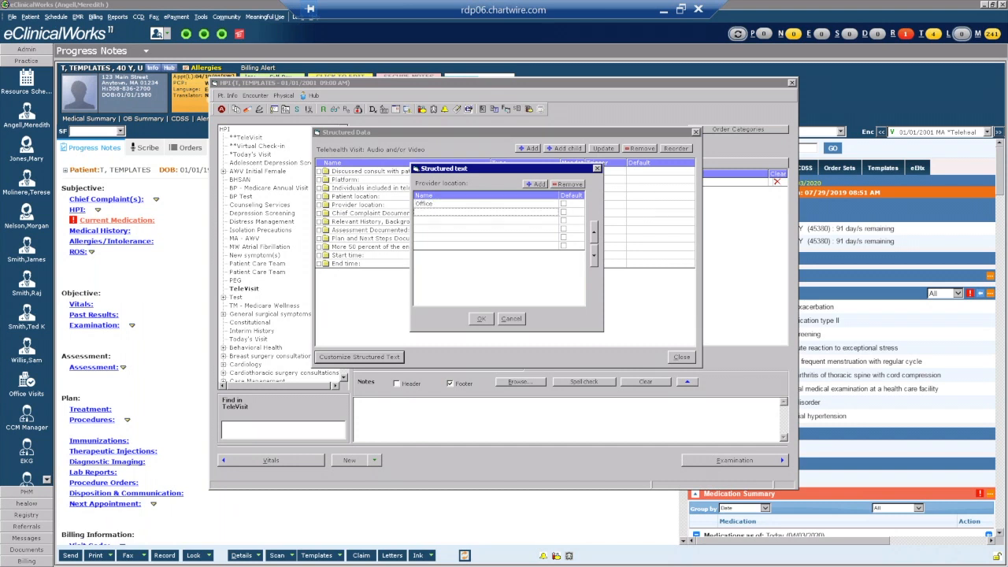
text(Home)
key(Return)
Add Remote, Hospital and Other, then save the five Provider location choices.
text(Remote)
key(Return)
text(Hospital)
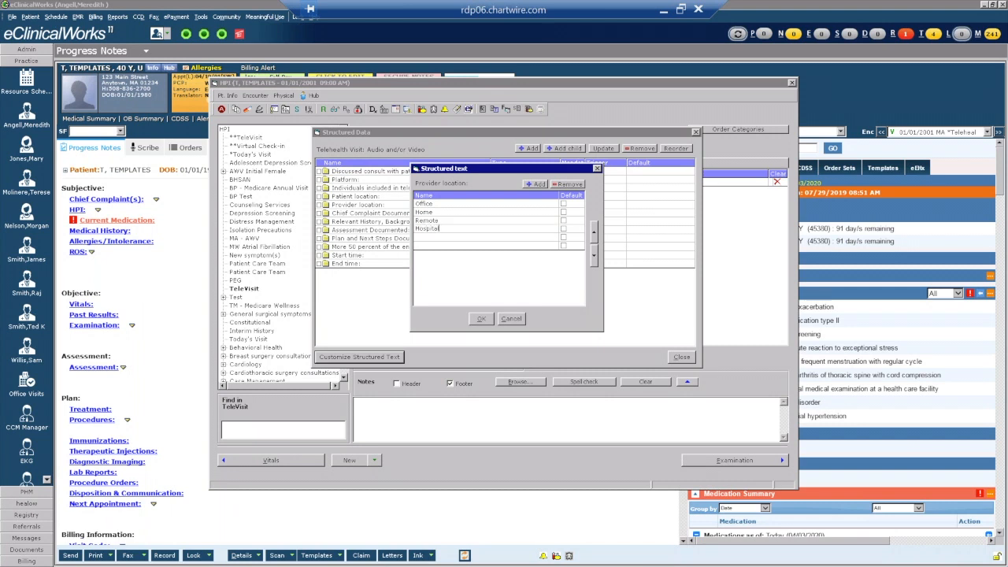
key(Return)
text(Other)
key(Return)
click(482, 319)
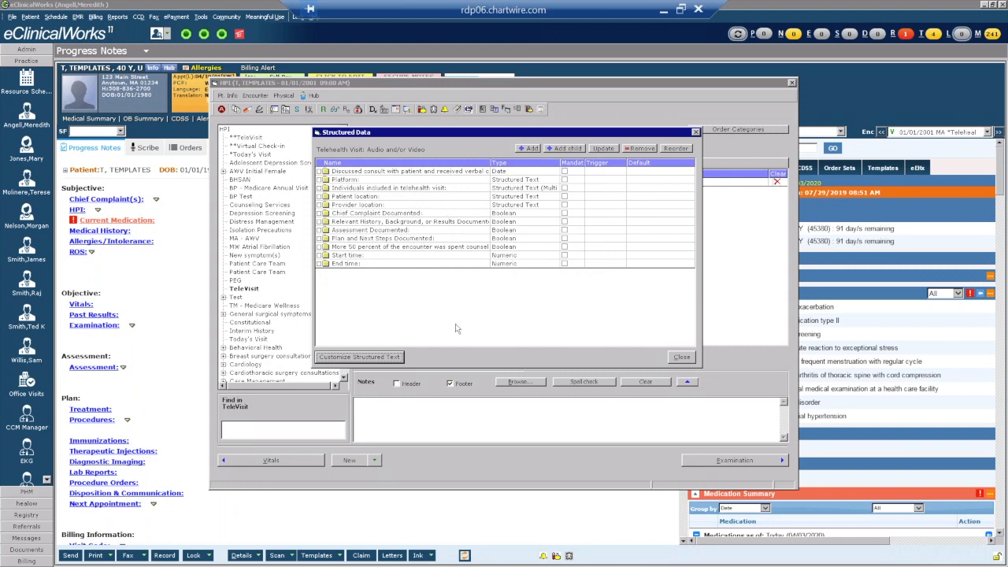
Close the structured data editor and enter Start time 0830 and End time 0845.
click(682, 358)
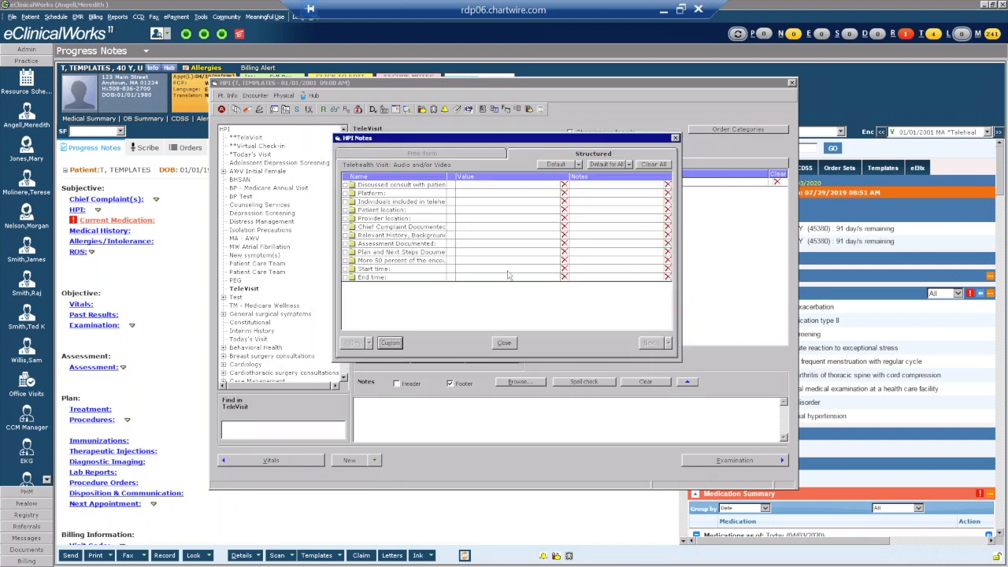
click(543, 276)
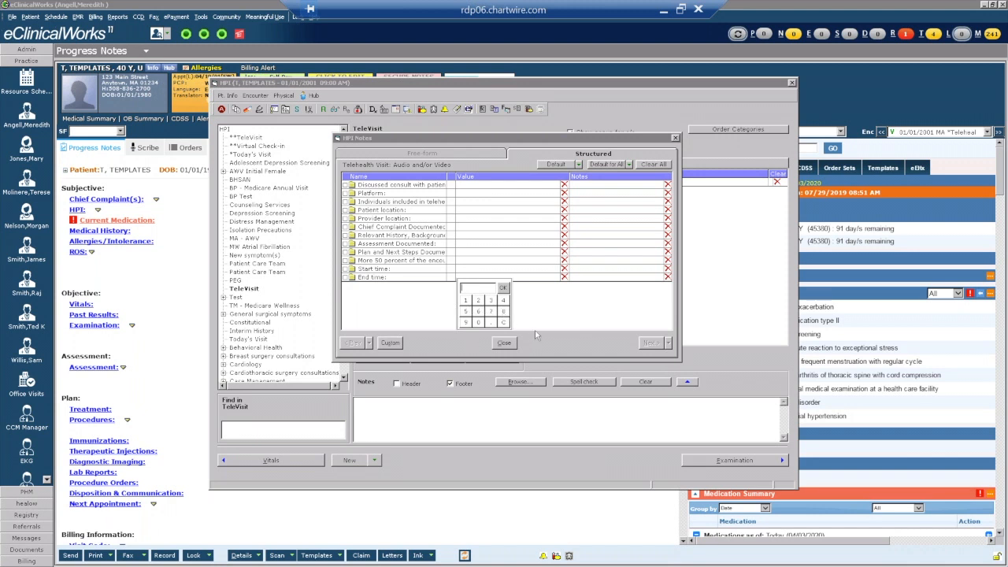
text(303)
click(502, 288)
click(498, 279)
text(0830)
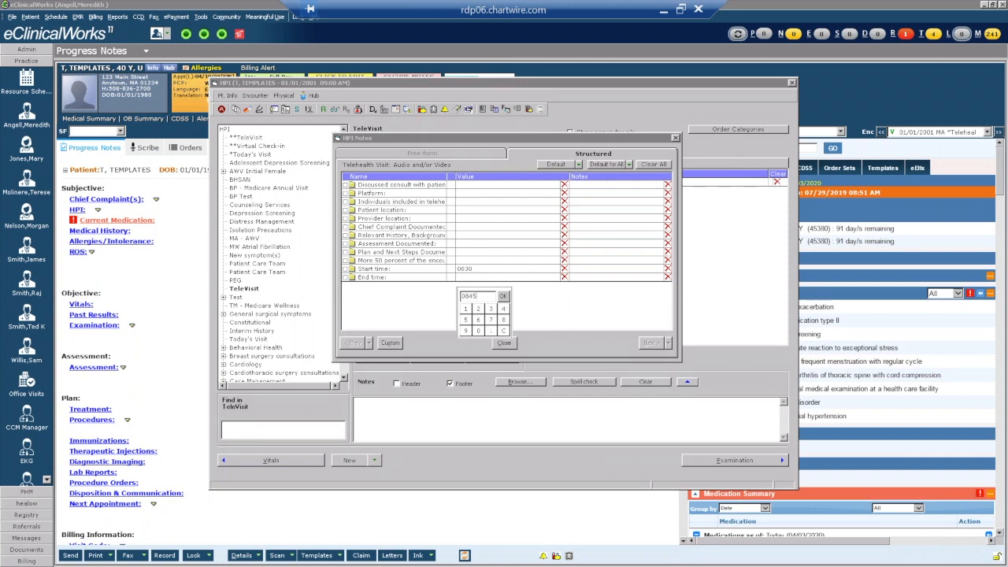
click(503, 296)
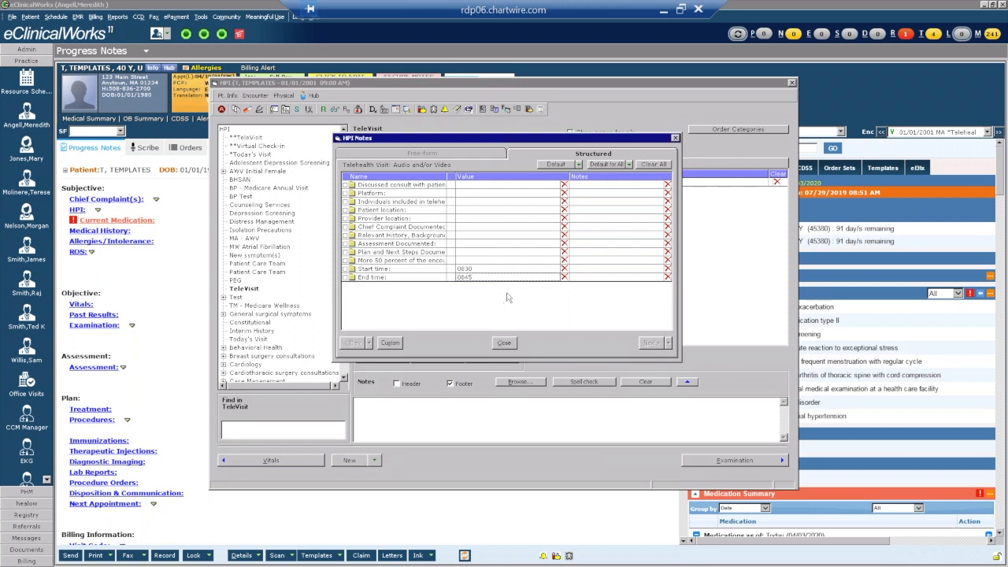
click(593, 268)
click(622, 321)
Re-enter Start time 830 and End time 845, then open the Start time notes.
click(498, 276)
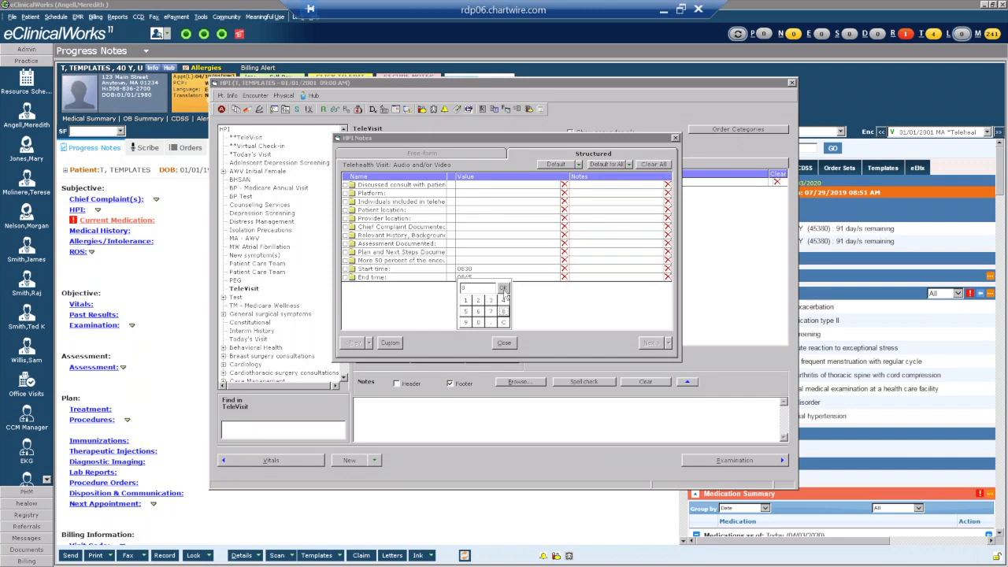
click(504, 288)
click(483, 276)
click(504, 289)
click(493, 278)
text(845)
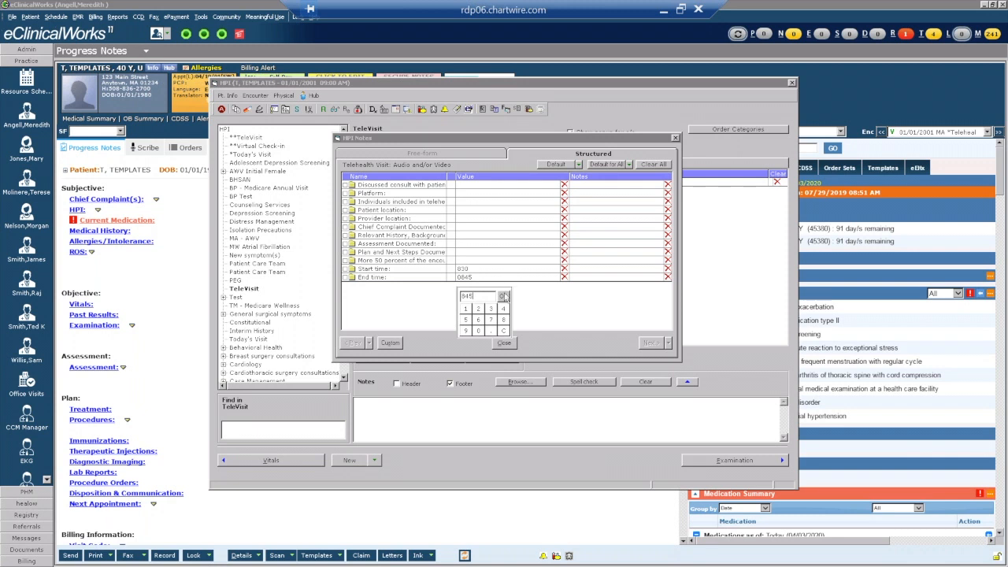
click(504, 296)
click(614, 269)
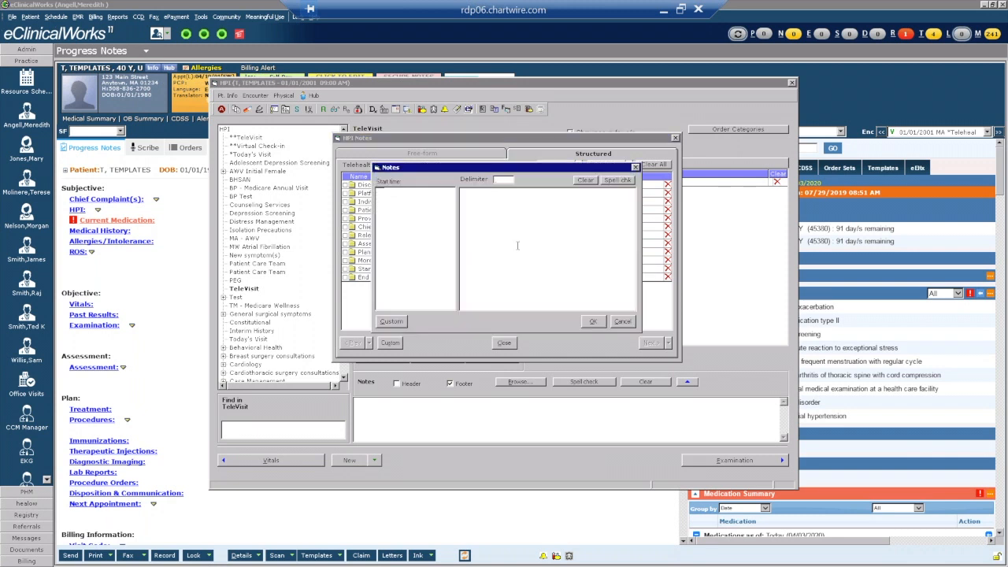
Add AM and PM as note keywords for Start time.
click(391, 320)
click(528, 183)
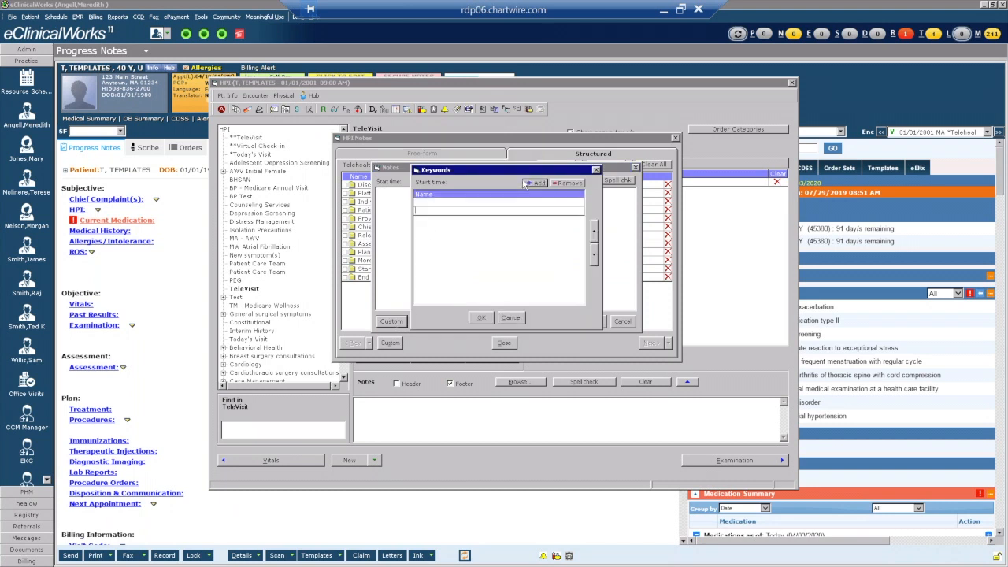
click(475, 204)
key(Return)
text(PM)
click(481, 317)
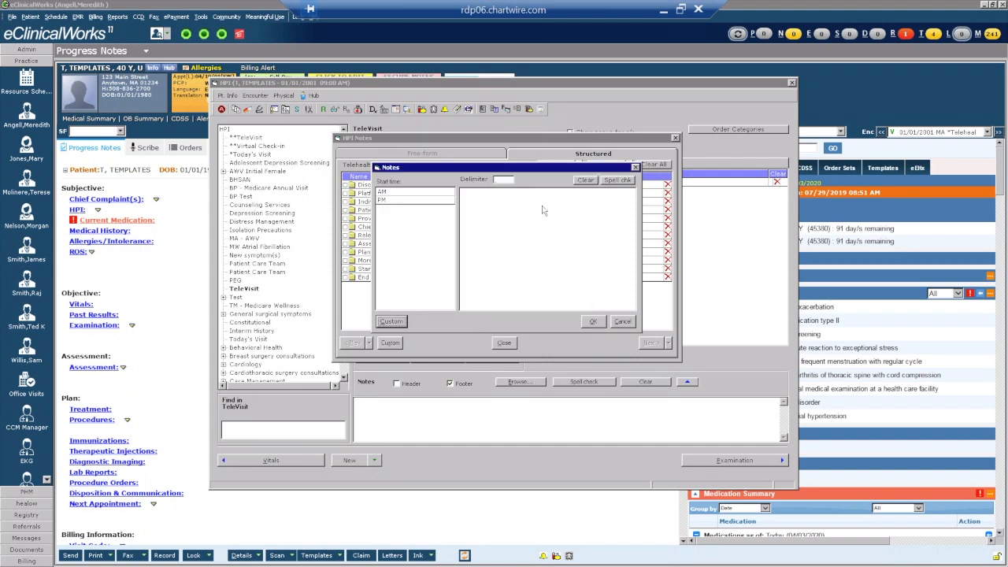
click(598, 324)
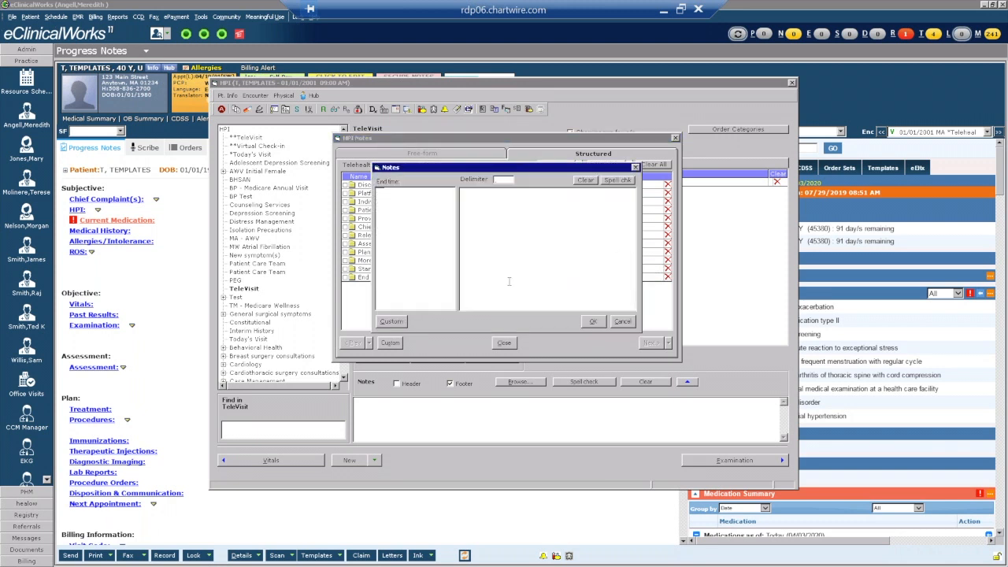
Add AM and PM as note keywords for End time.
click(393, 323)
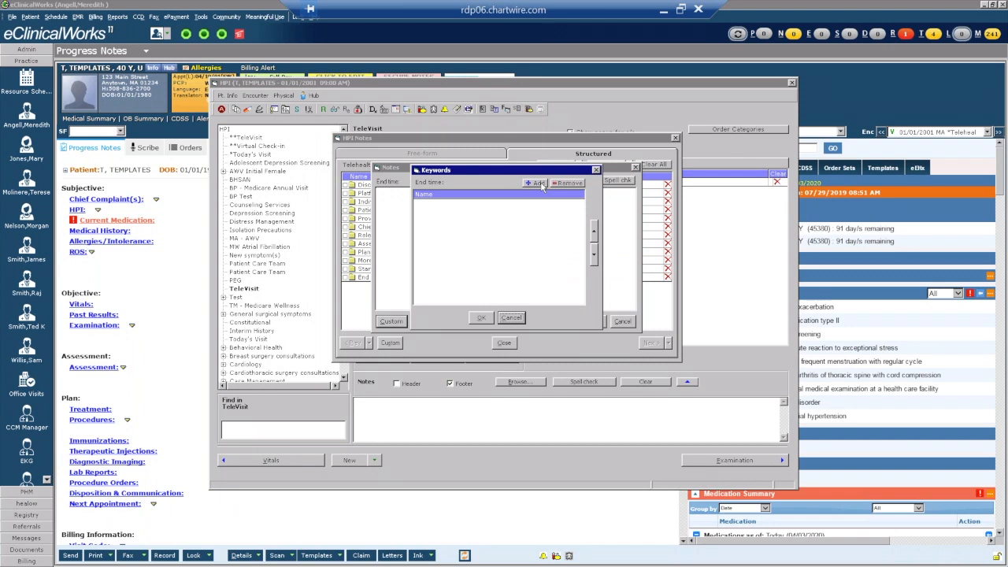
click(540, 184)
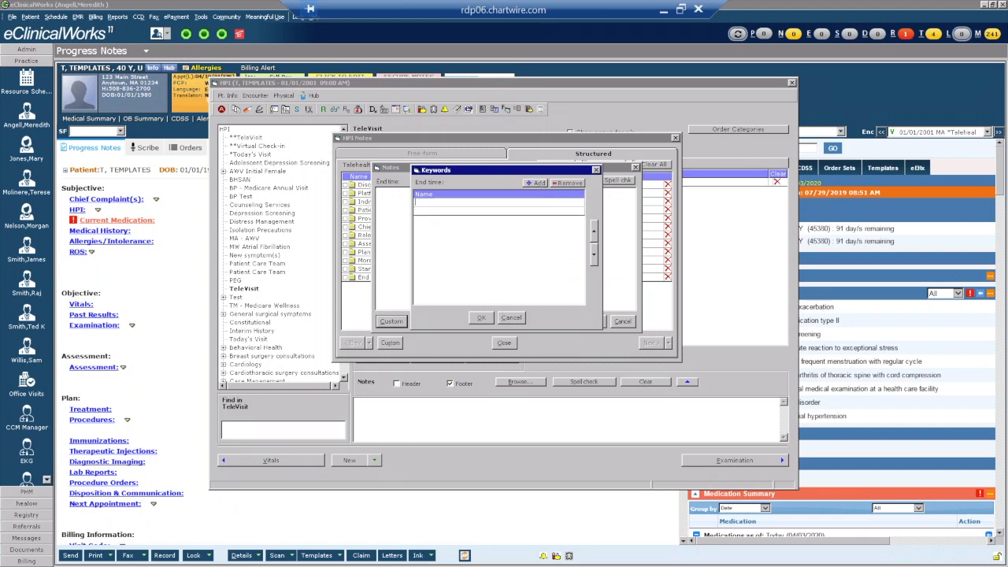
key(Return)
text(PM)
click(484, 318)
click(595, 321)
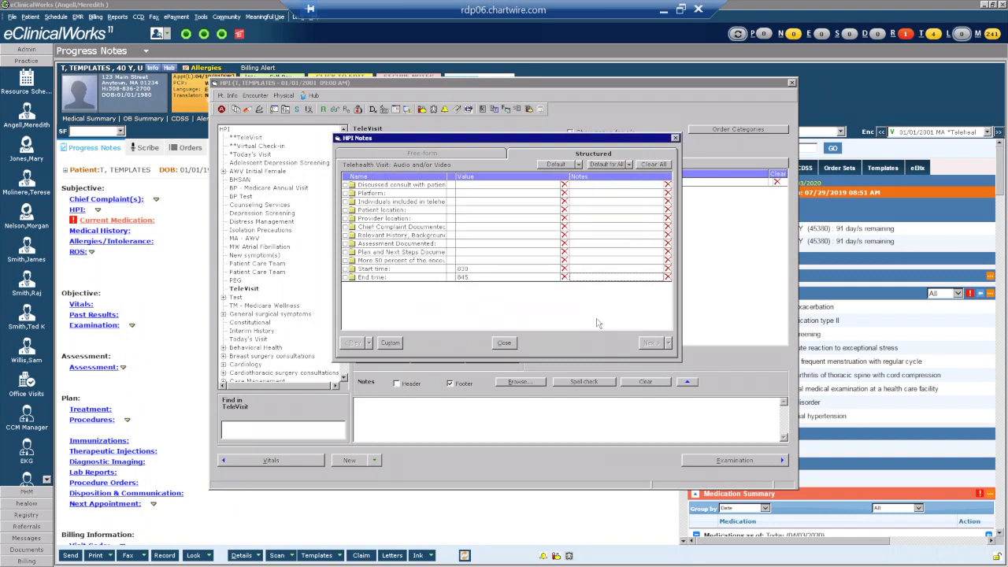
Reset the Start time and End time values to 0.
click(466, 276)
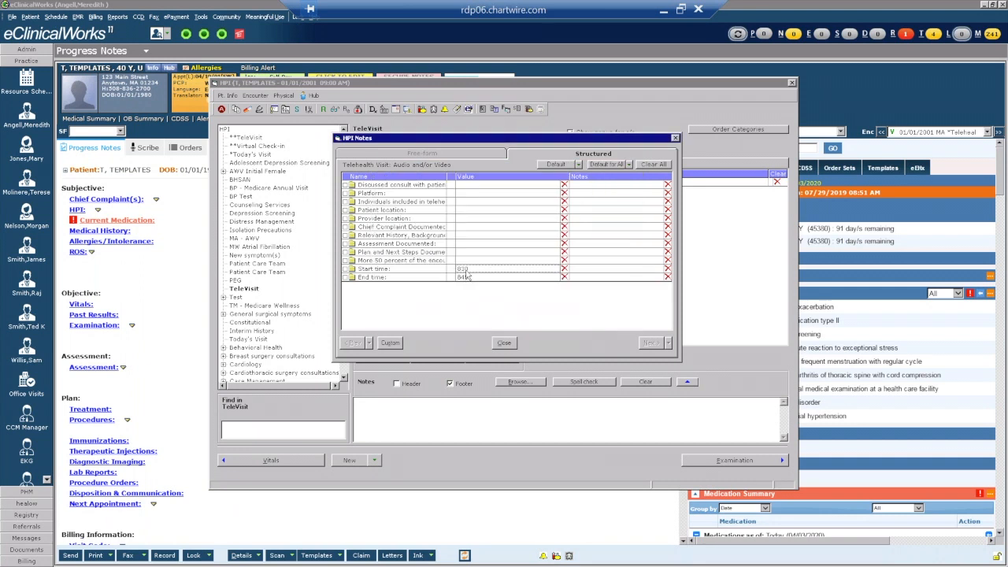
click(477, 324)
click(503, 289)
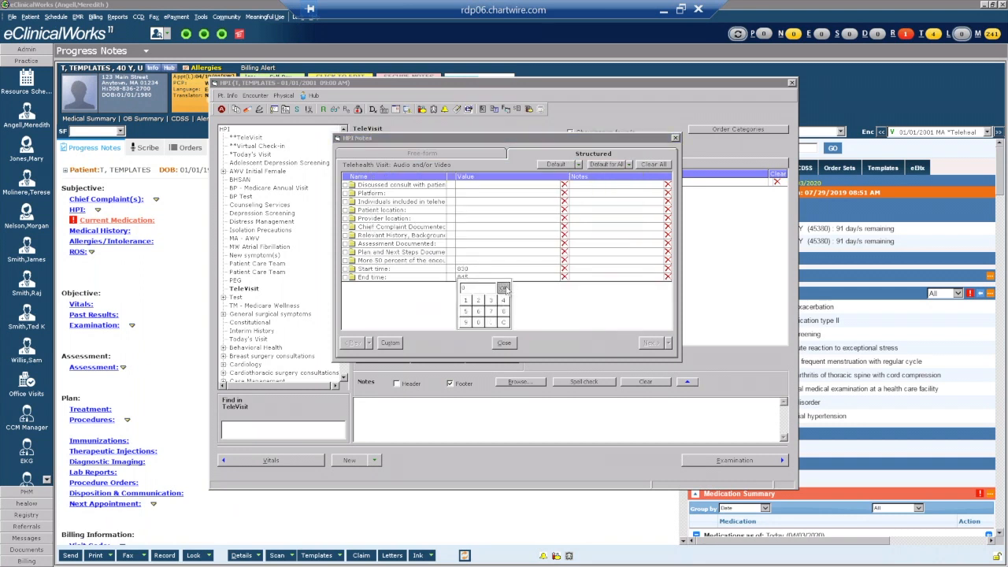
click(478, 330)
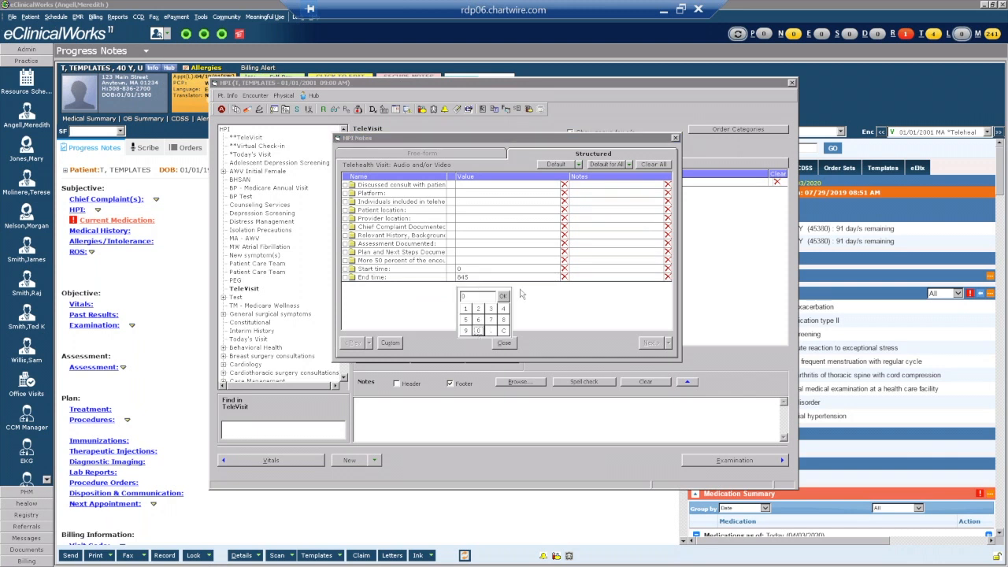
click(504, 295)
Set the Discussed consult date to today, 4/3/2020, and reopen the structured-data editor.
click(473, 185)
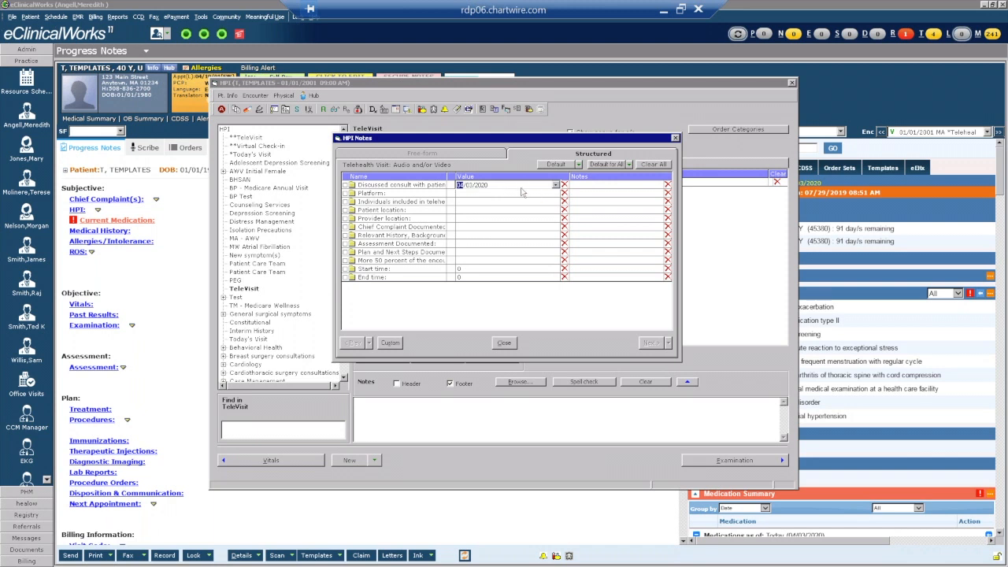
click(555, 184)
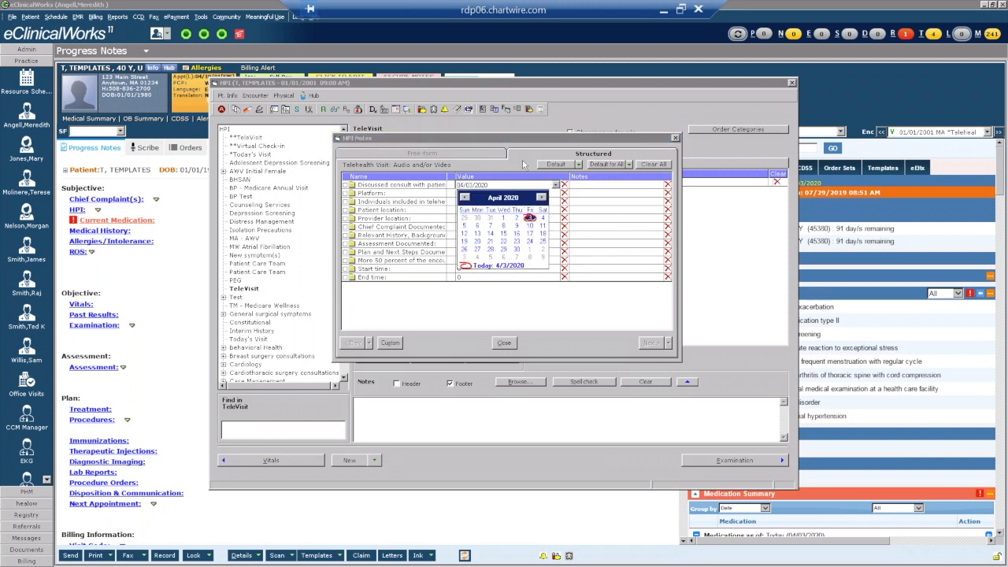
click(467, 267)
click(489, 193)
click(488, 193)
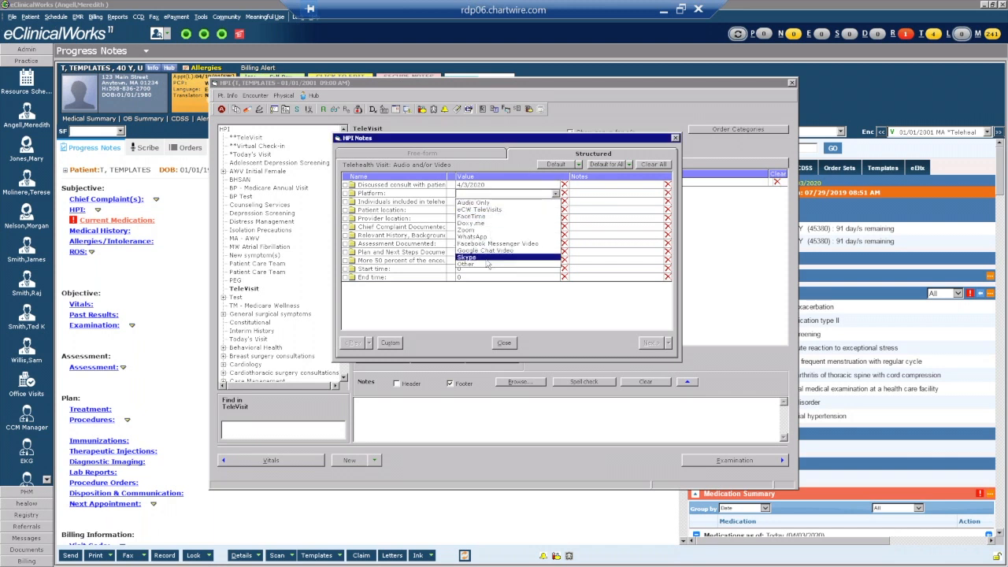
click(443, 303)
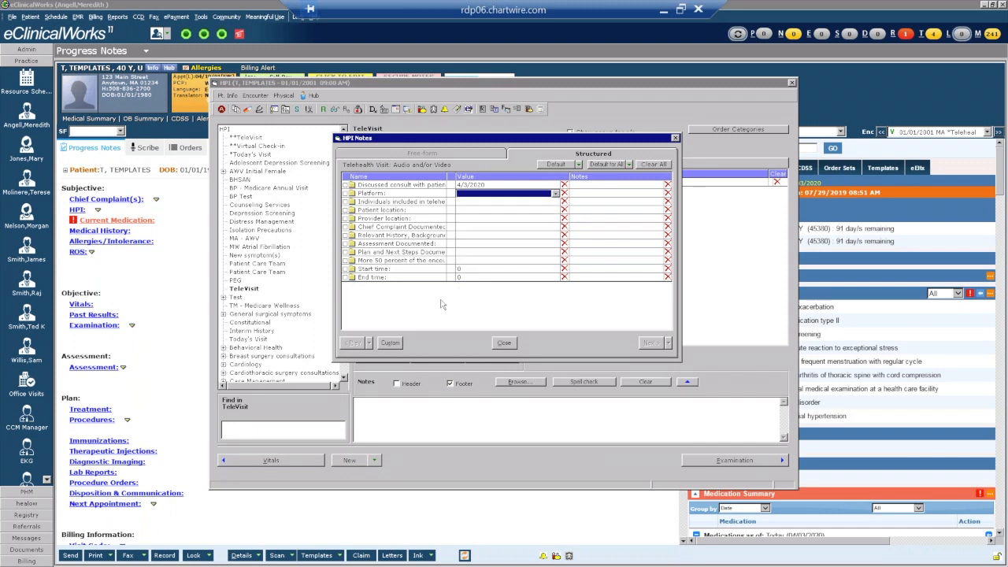
click(390, 343)
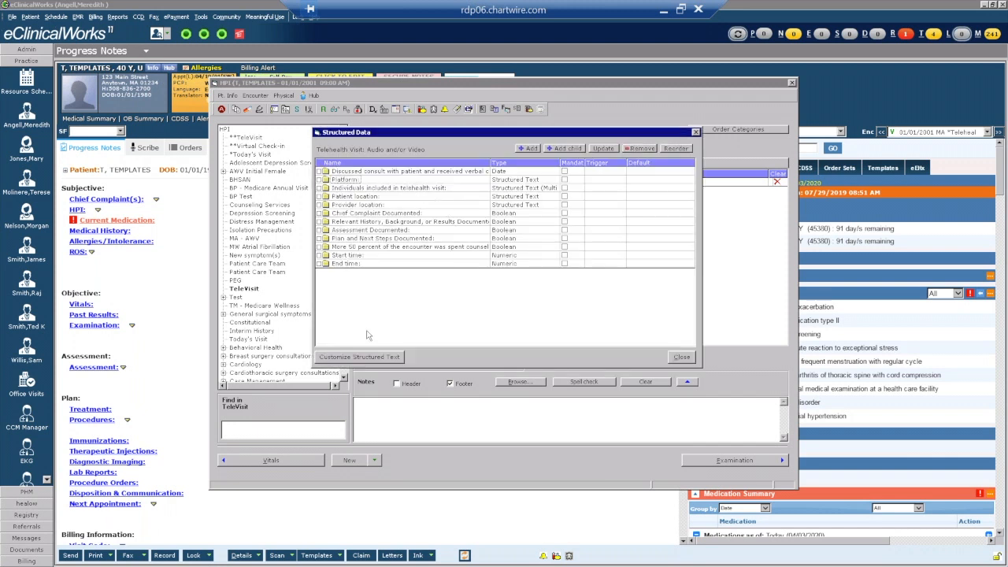
Review the Platform answer options, add a blank option, then reopen the Platform value list.
click(339, 356)
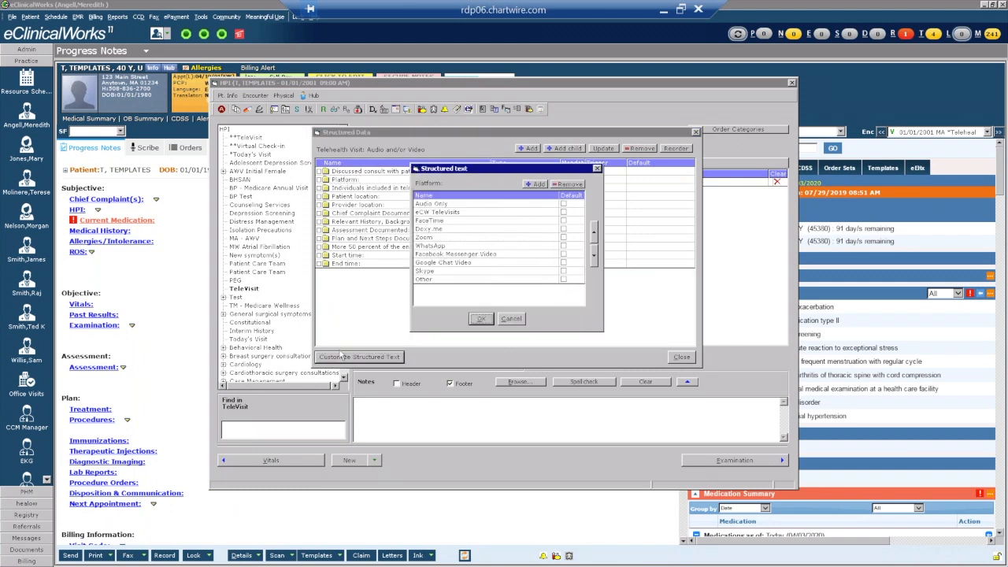
click(538, 184)
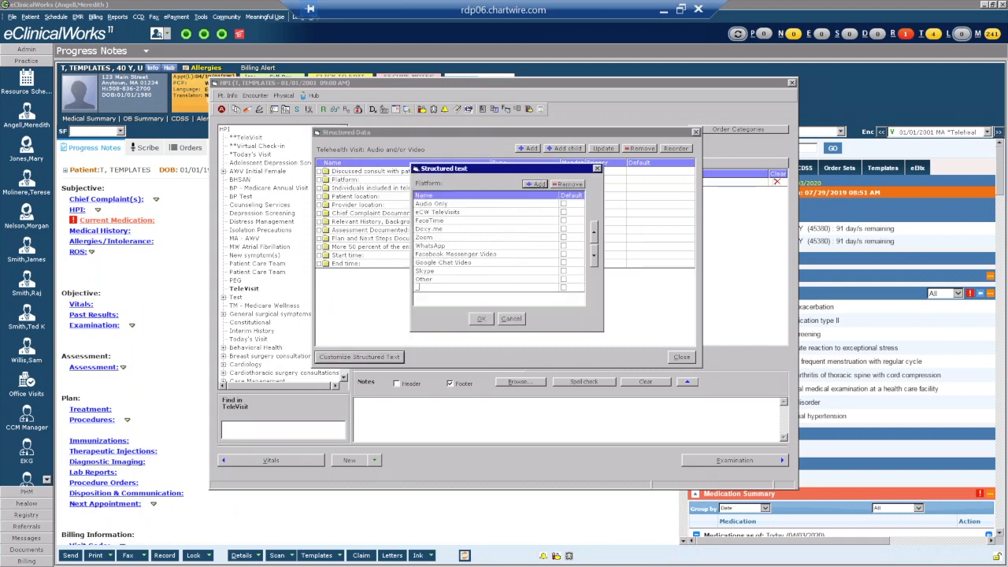
click(482, 319)
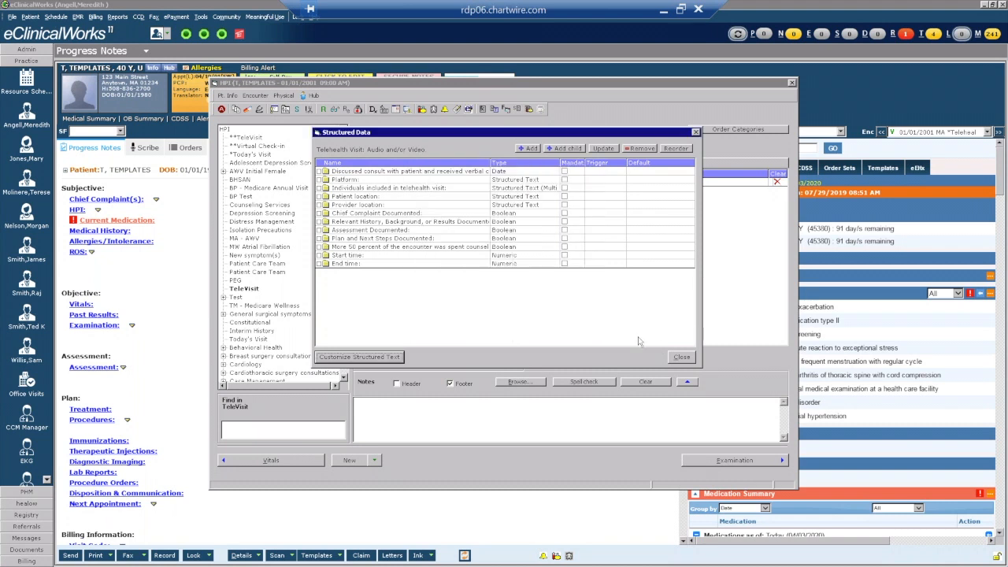
click(680, 356)
click(504, 194)
click(504, 195)
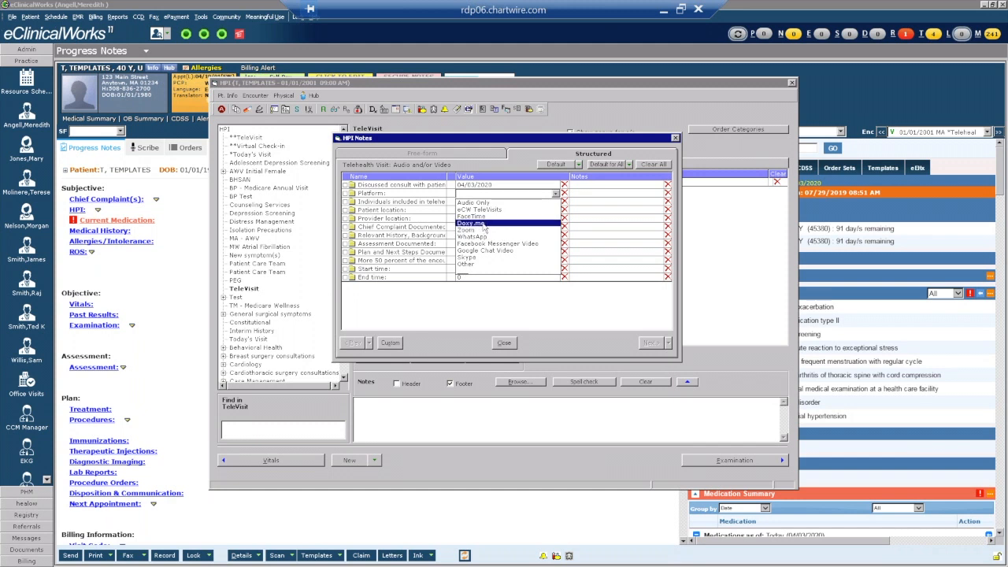
Leave Platform blank, add Patient as individual present, patient location Home, provider location Office.
click(479, 273)
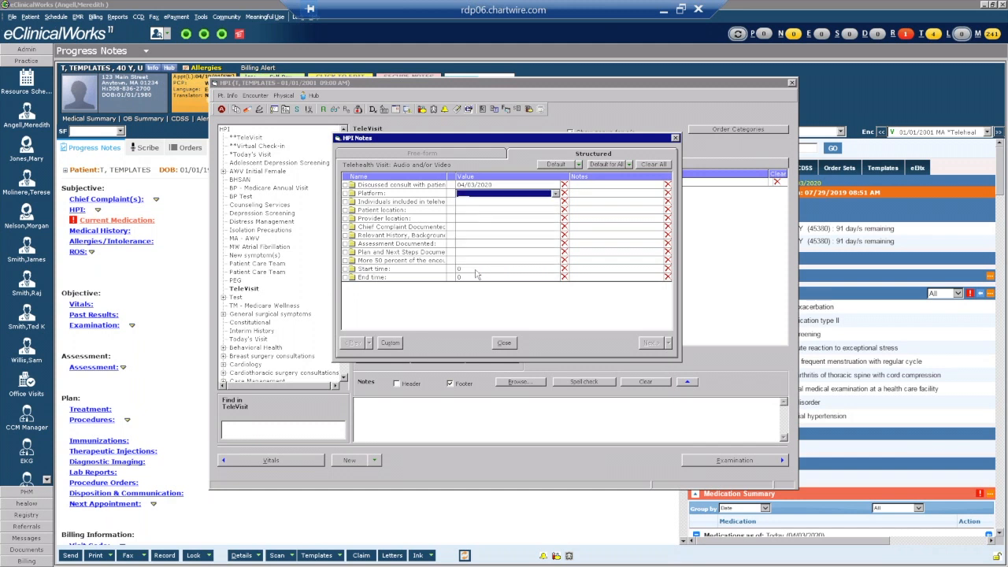
click(475, 204)
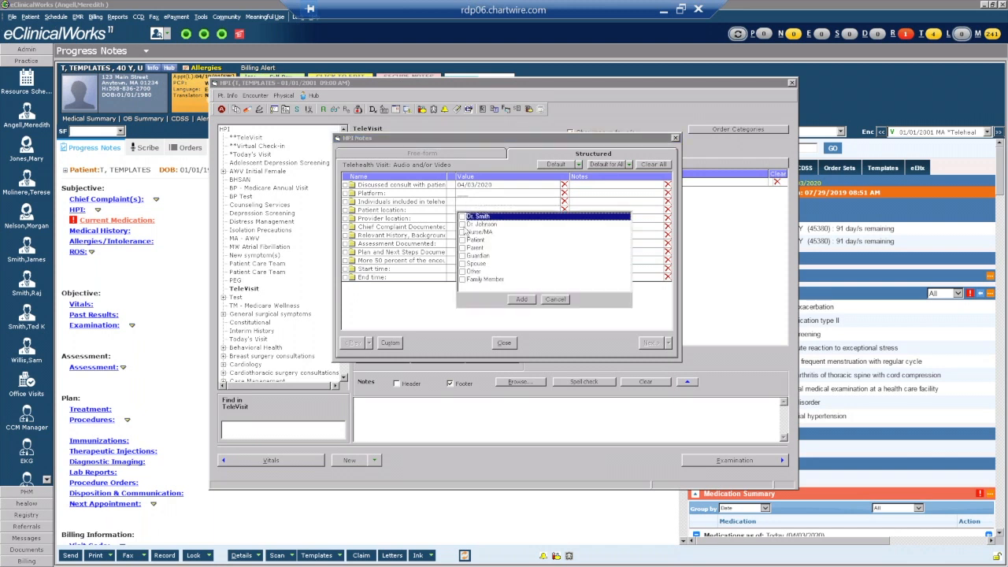
click(463, 240)
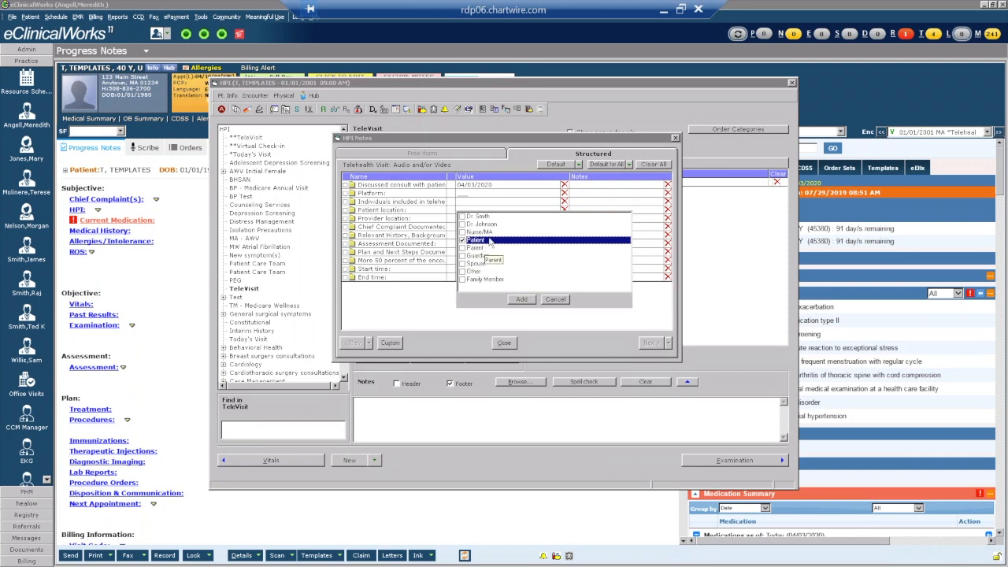
click(521, 299)
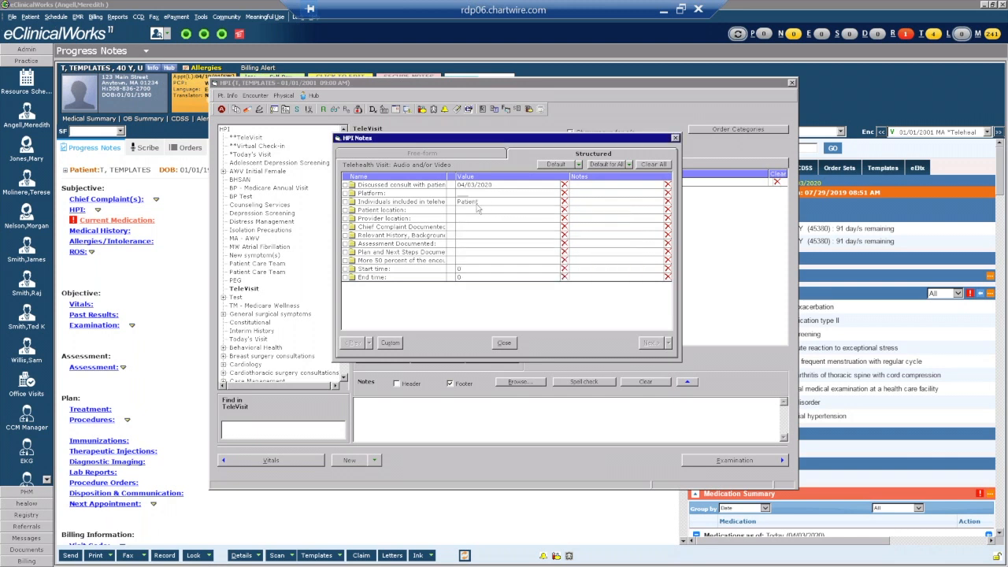
click(460, 211)
click(465, 226)
click(466, 227)
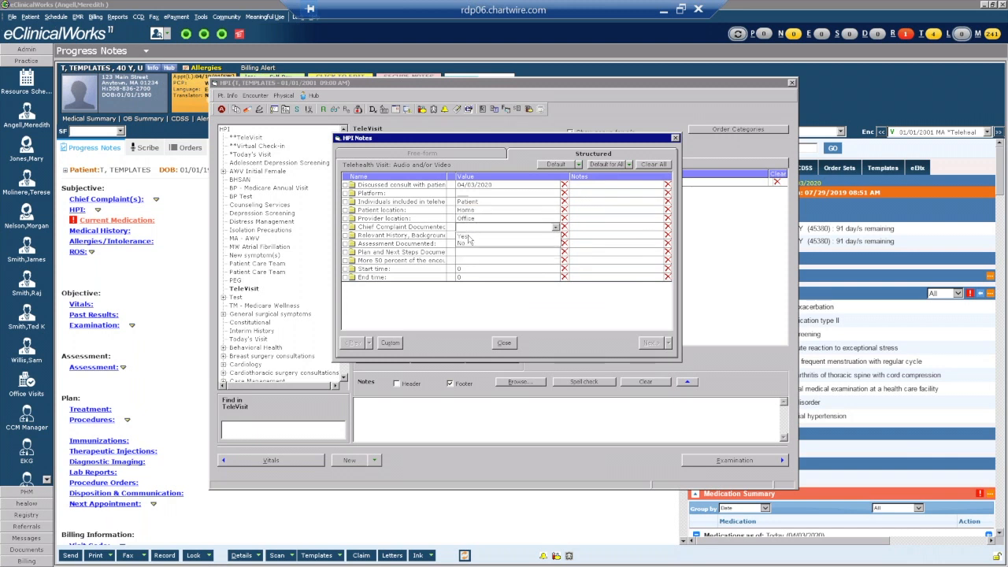
Answer Yes to all documentation items and save the HPI into the progress note.
click(468, 236)
click(468, 244)
click(471, 260)
click(476, 246)
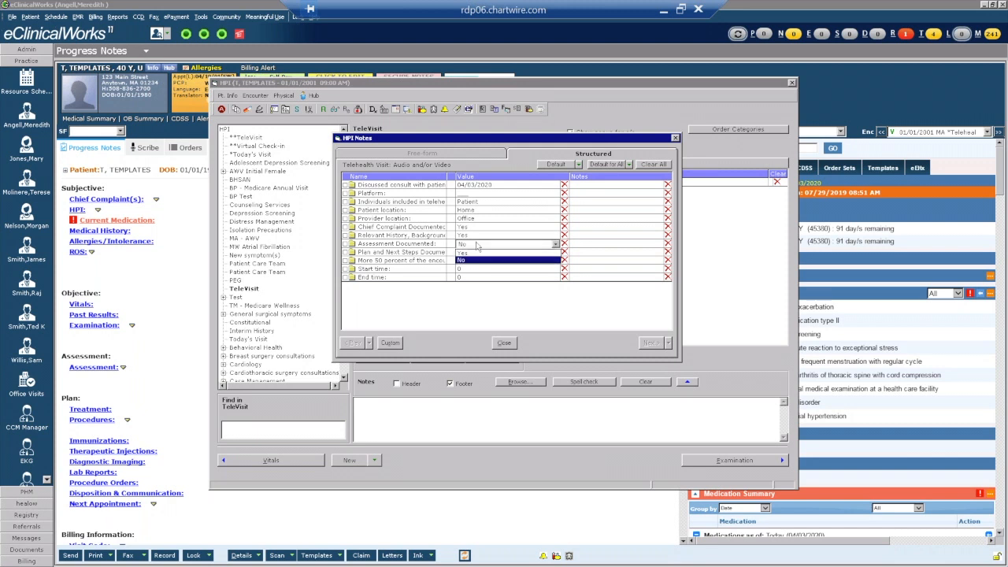
click(465, 254)
click(467, 254)
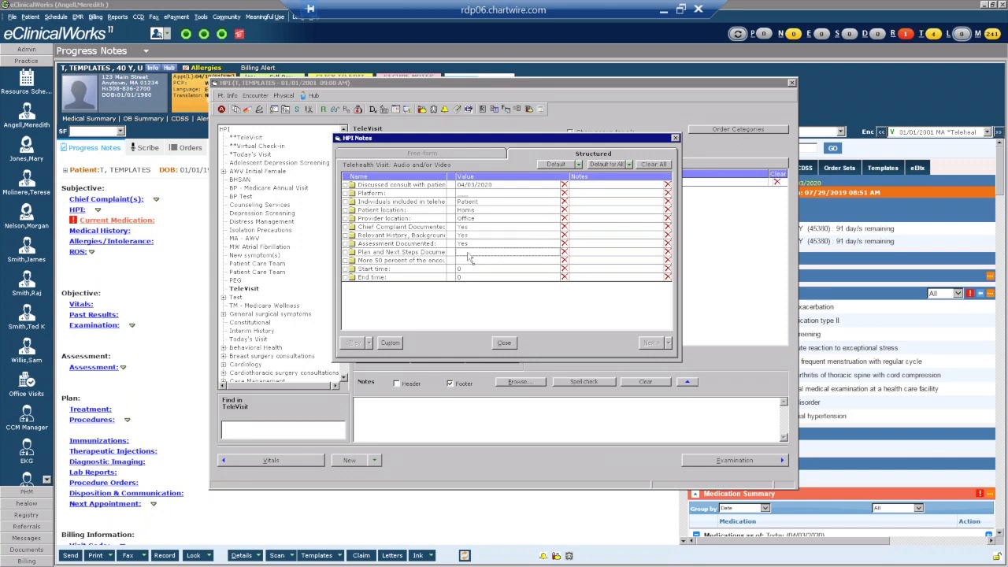
click(468, 261)
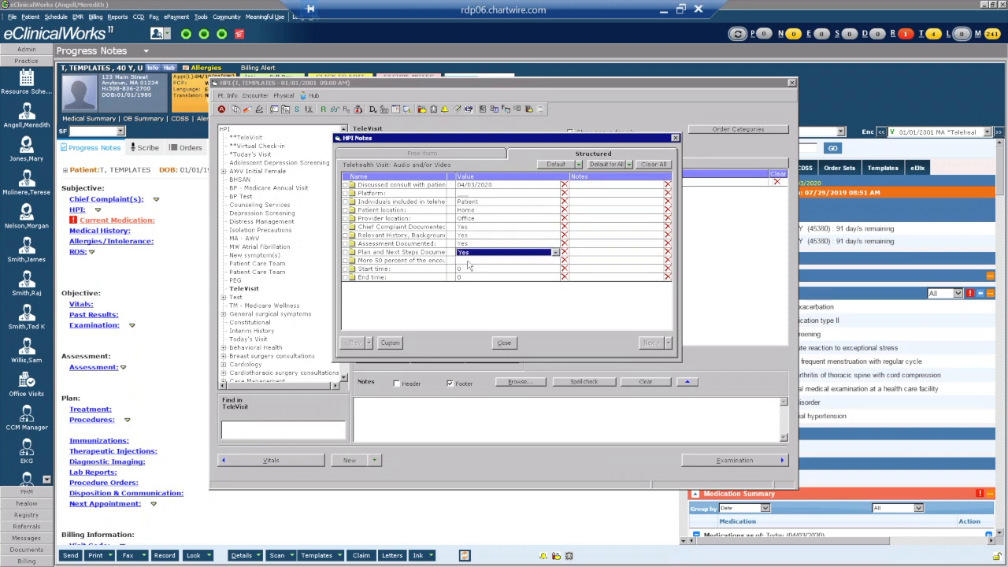
click(470, 262)
click(469, 269)
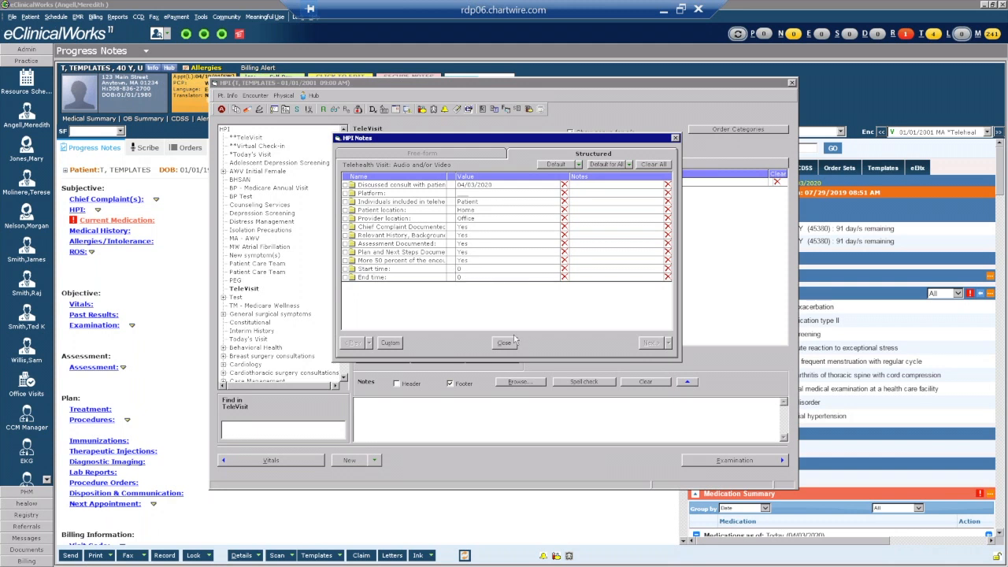
click(504, 343)
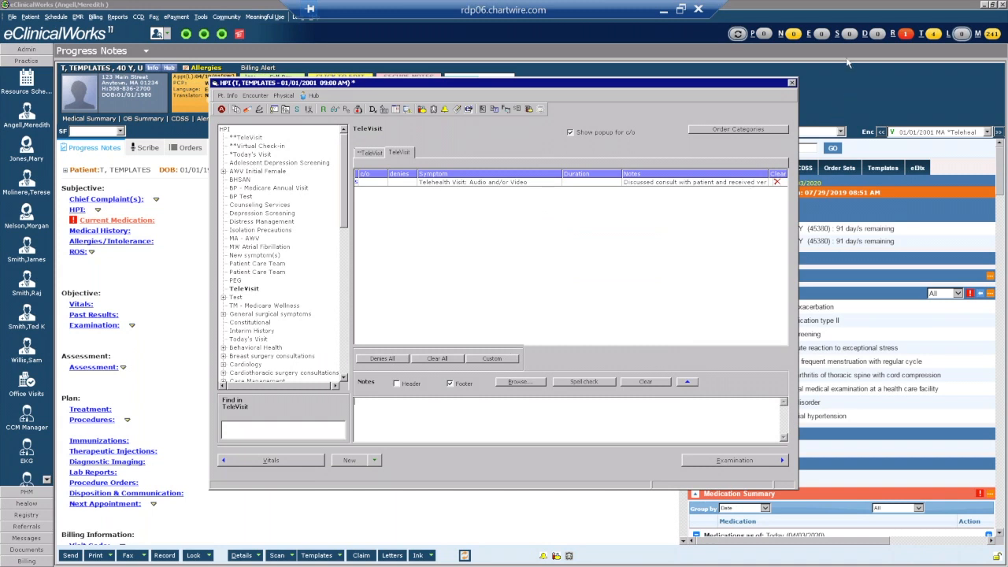
click(792, 83)
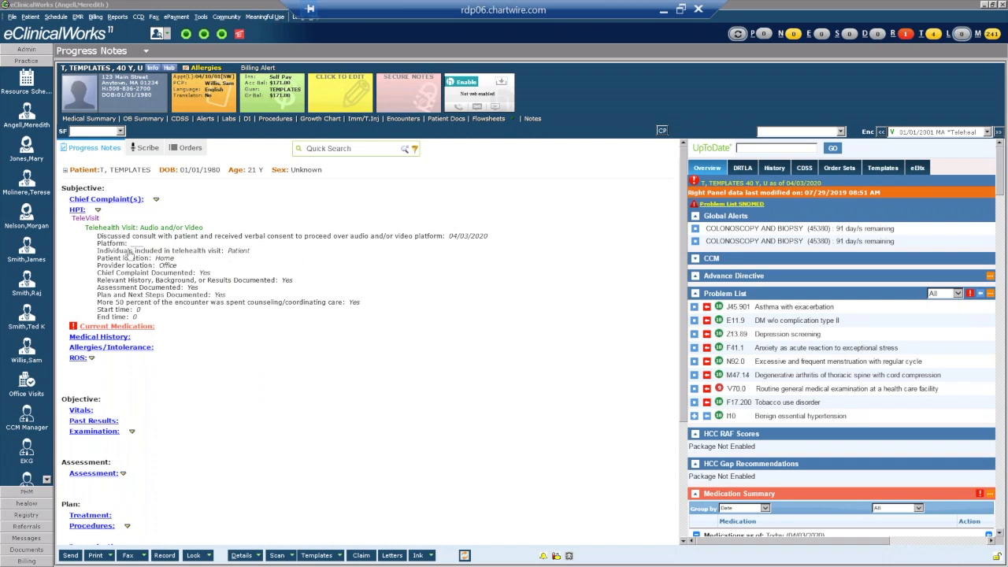
In My Settings, set structured data display style to New Line, enable Show/Hide, and save.
click(13, 17)
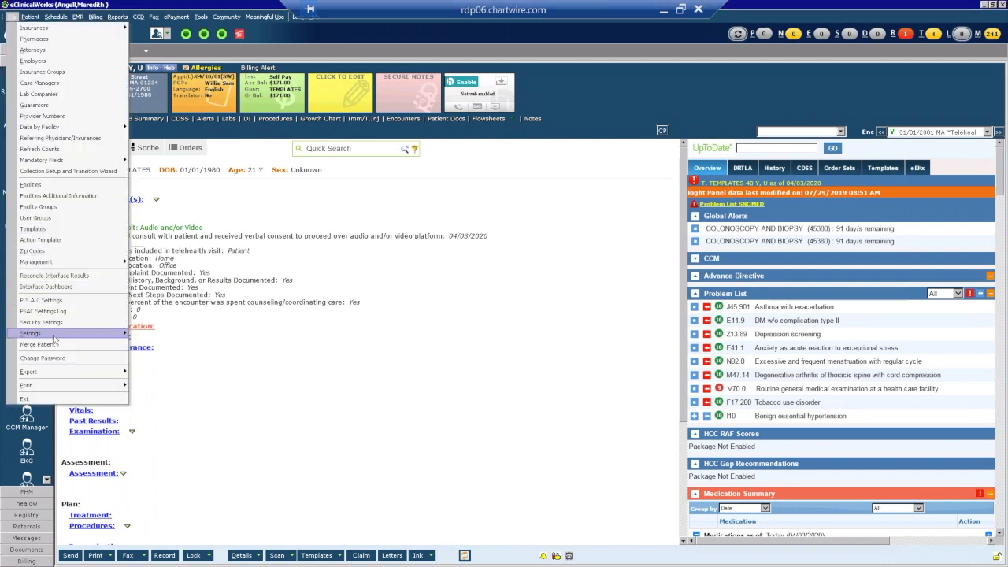
mouse_move(93, 334)
click(181, 364)
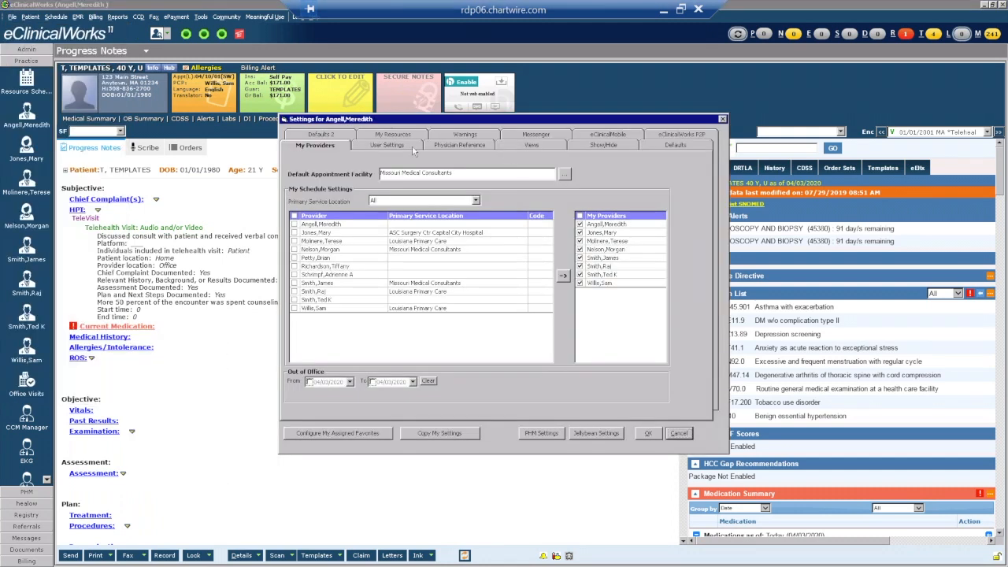
click(411, 145)
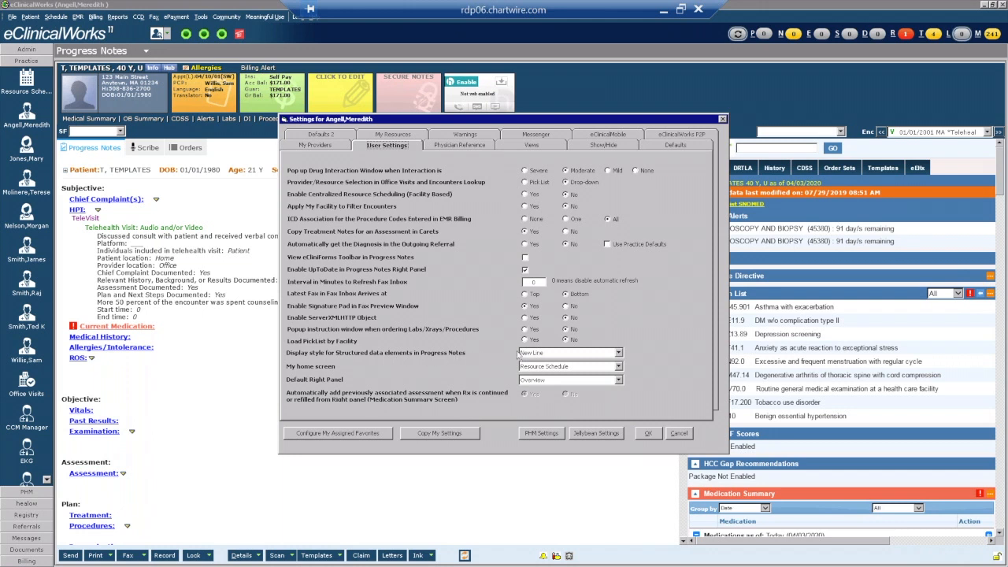
click(559, 357)
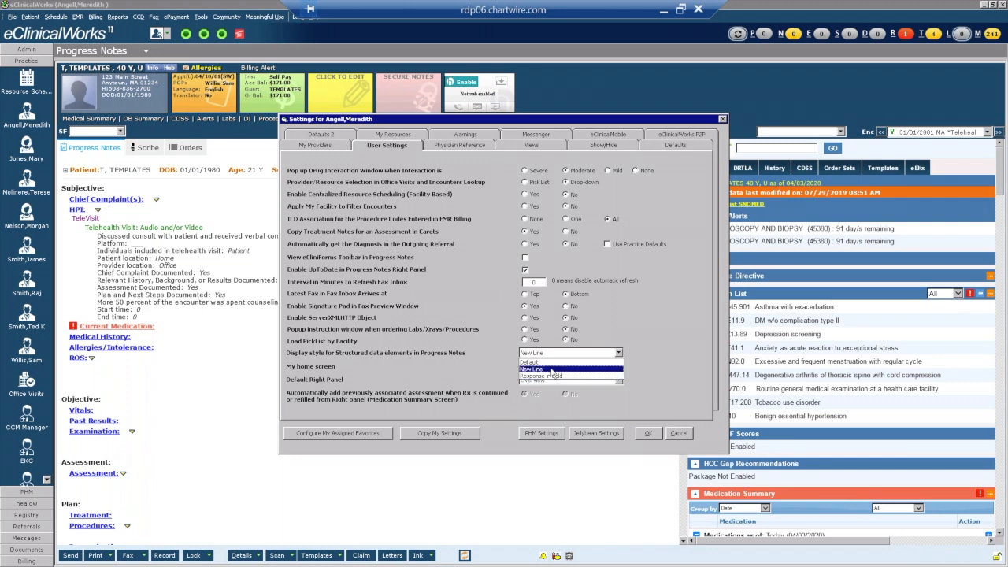
click(552, 369)
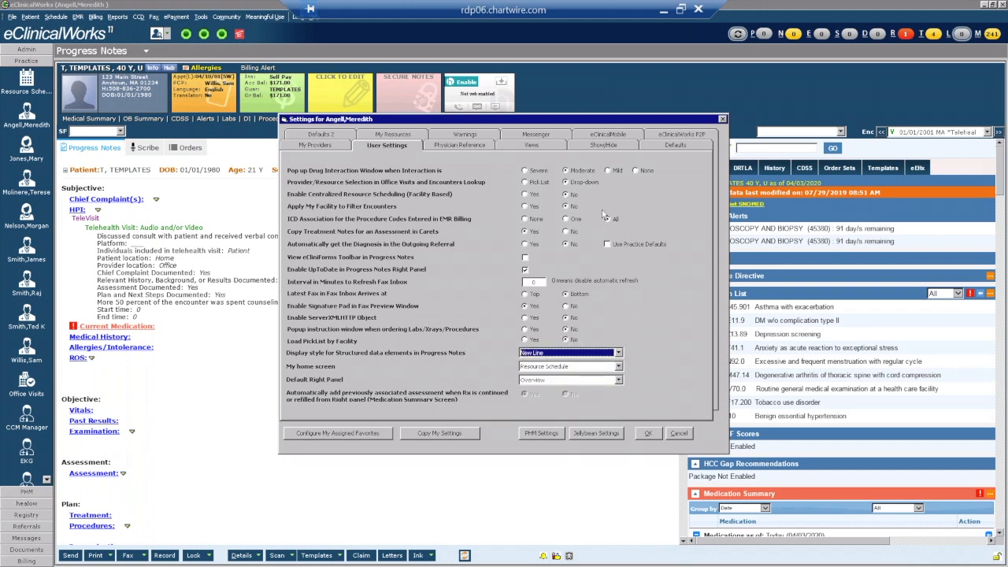
click(619, 146)
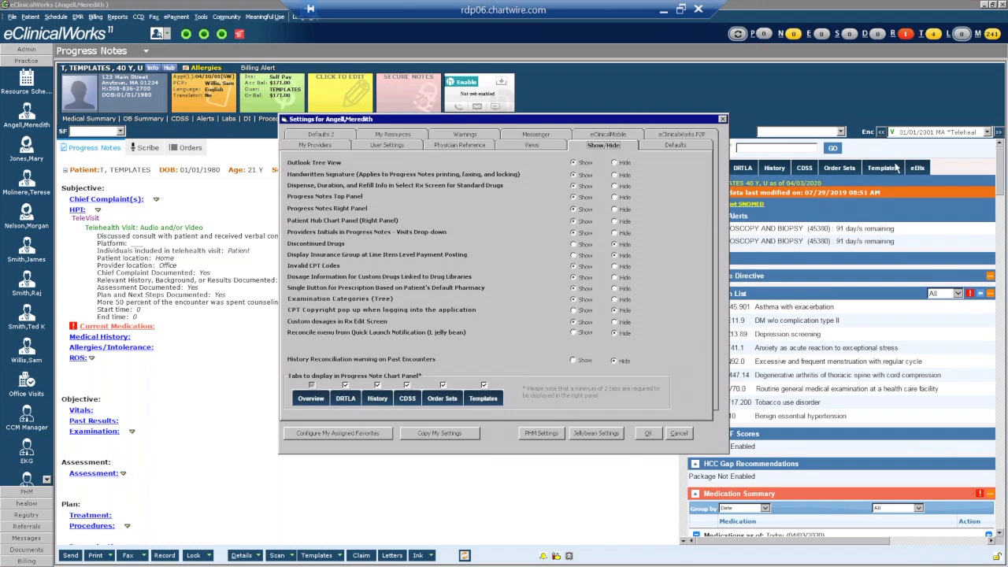
click(648, 434)
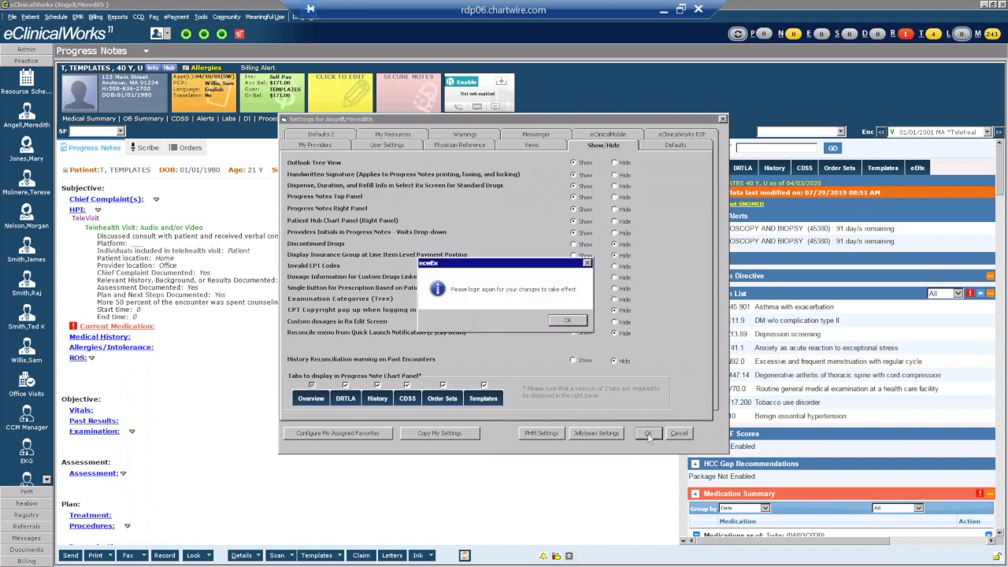
click(560, 323)
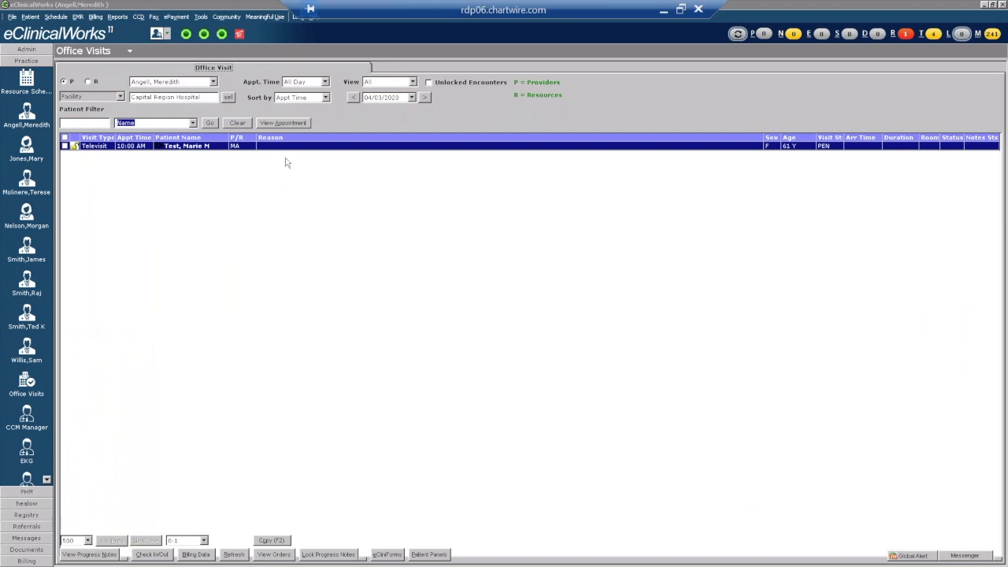
Open the televisit progress note and apply the Telehealth Visit favorite template.
double_click(289, 146)
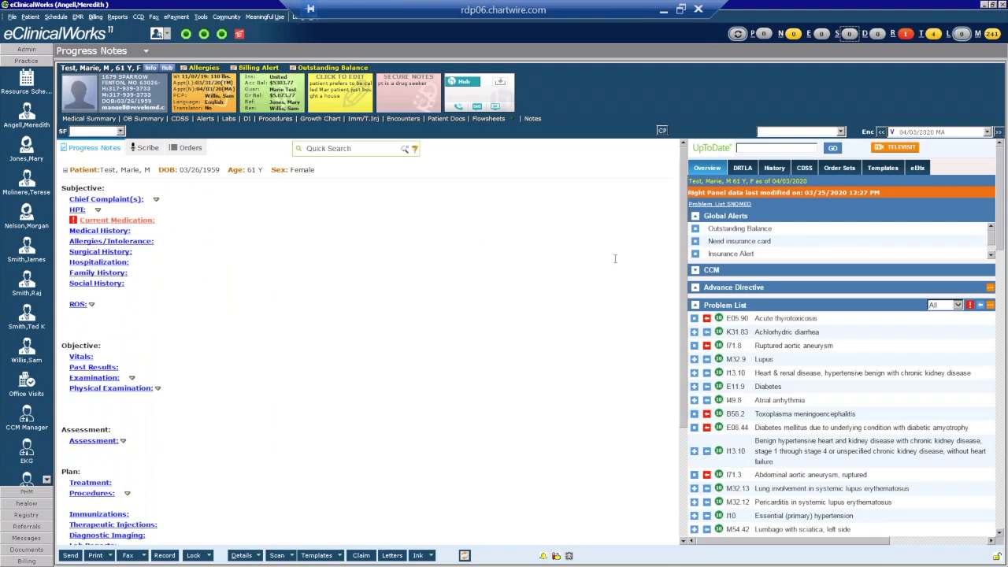
click(882, 169)
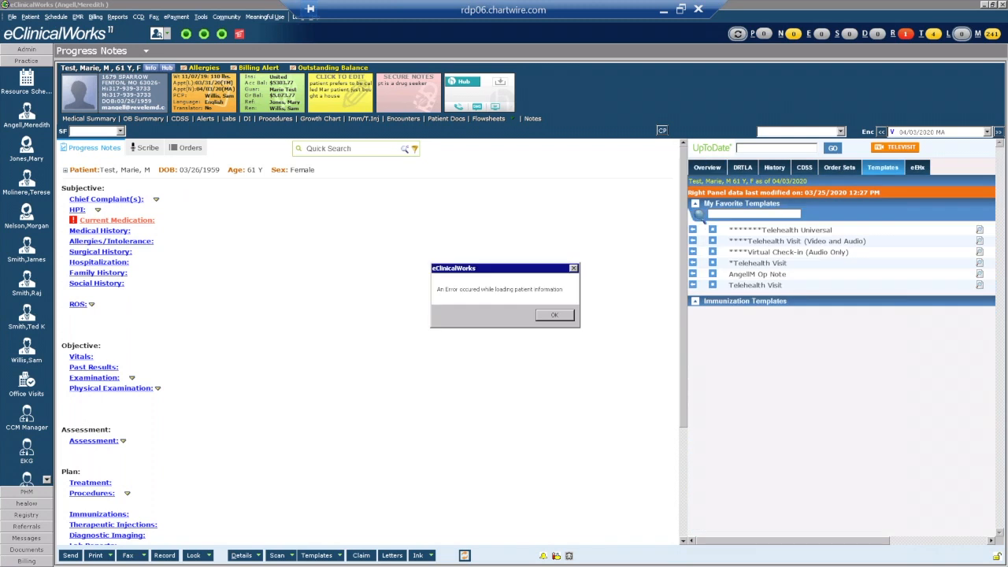
click(555, 316)
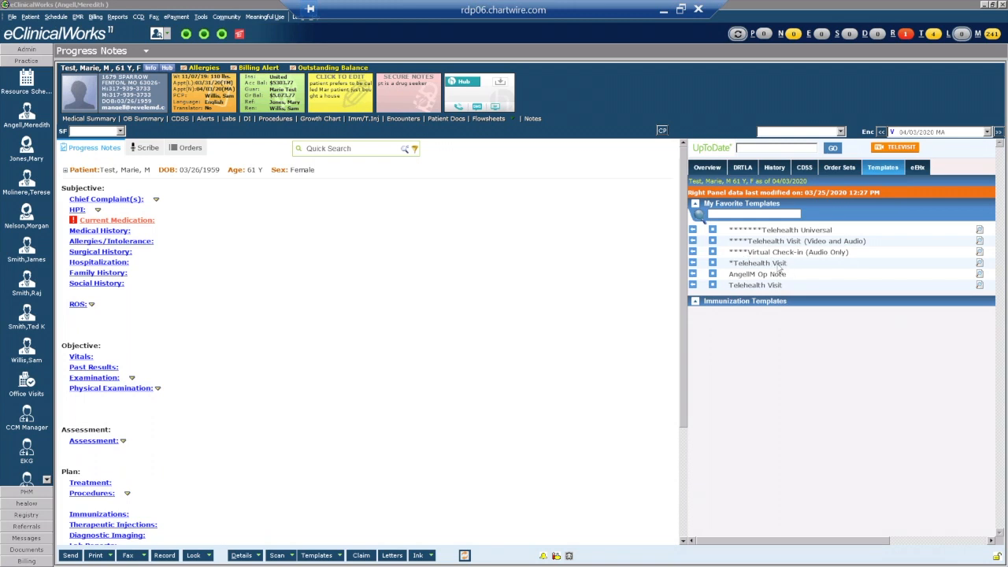
click(693, 263)
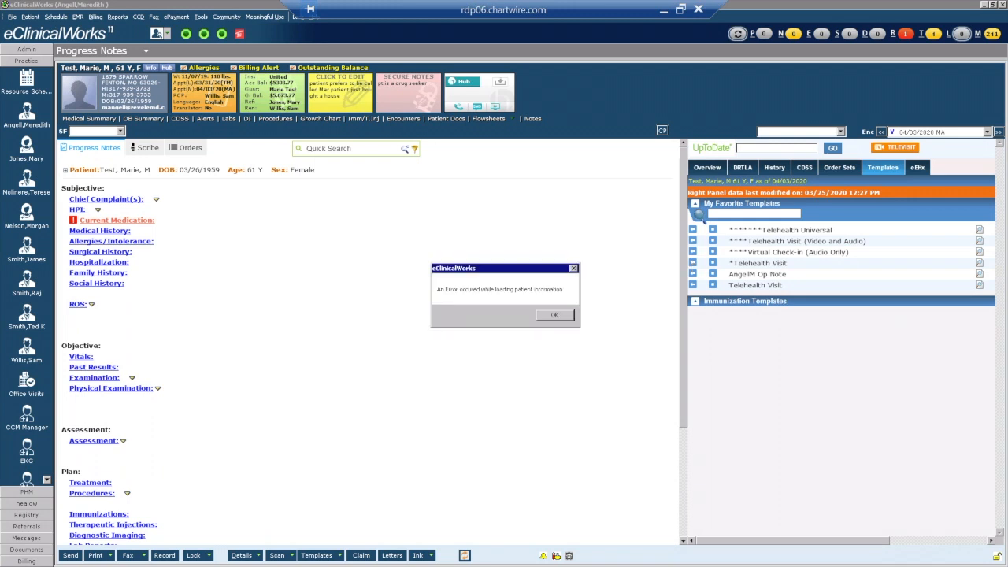
click(538, 316)
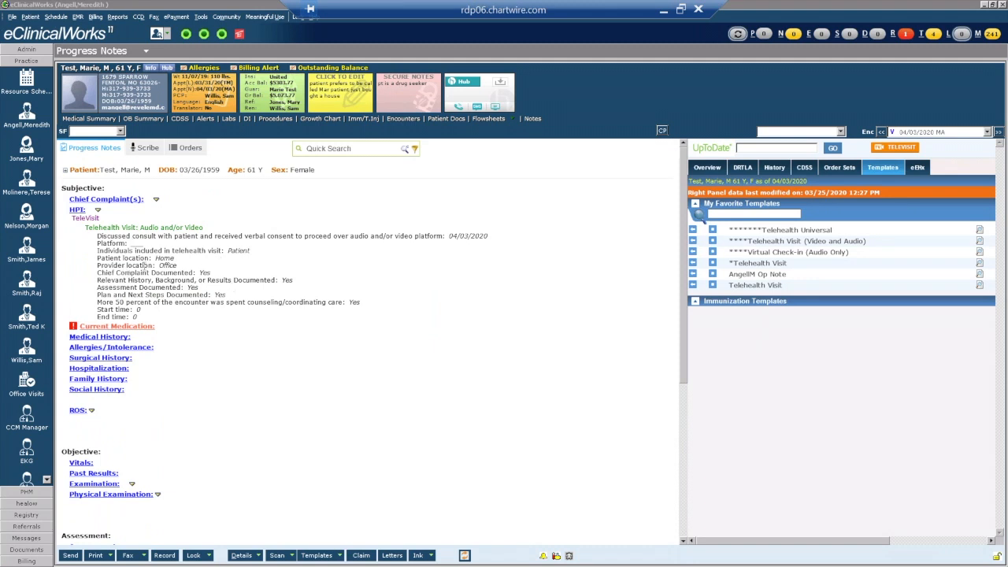
Bring up the TeleVisit HPI structured fields from the note's HPI line.
click(77, 211)
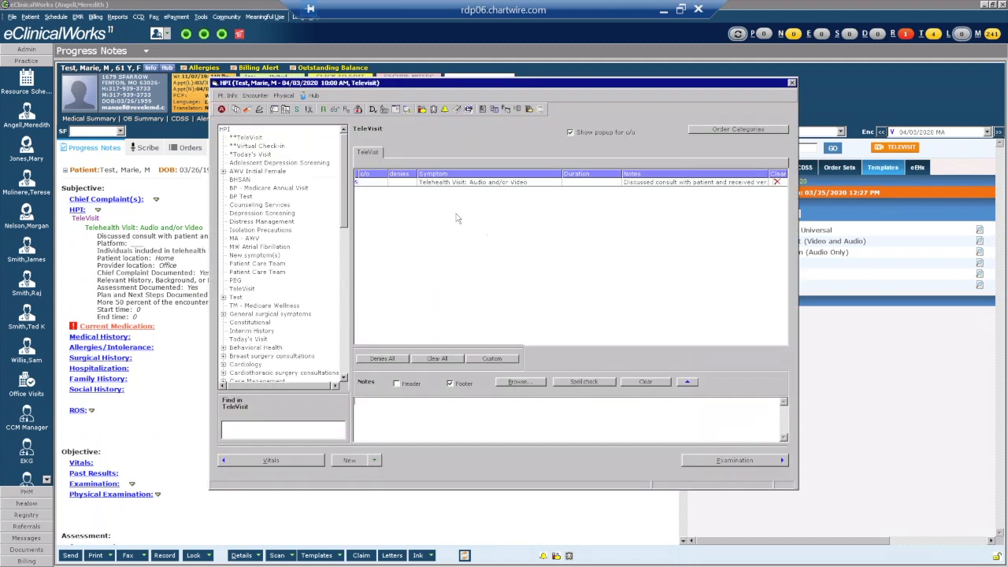
click(671, 186)
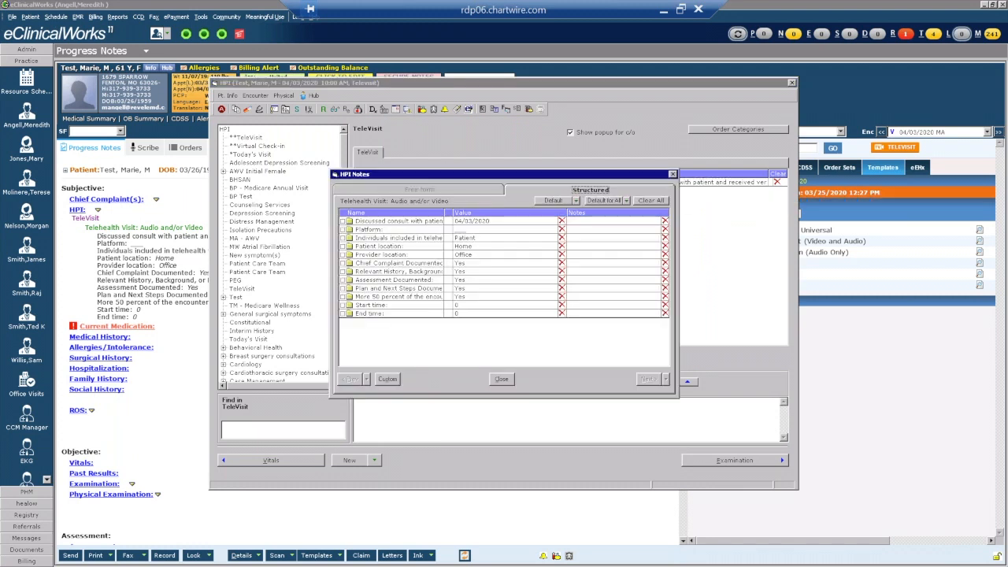
click(672, 175)
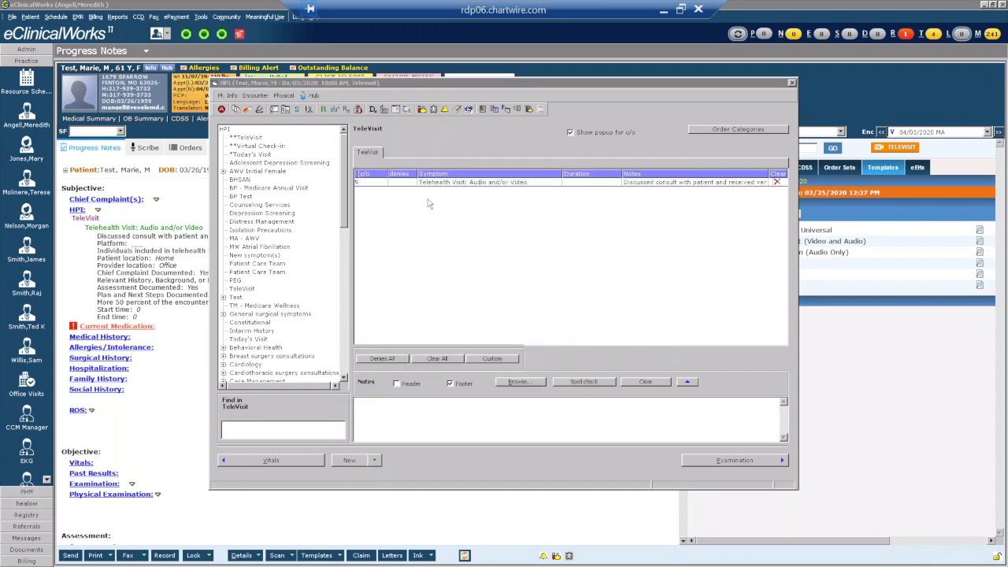
click(792, 83)
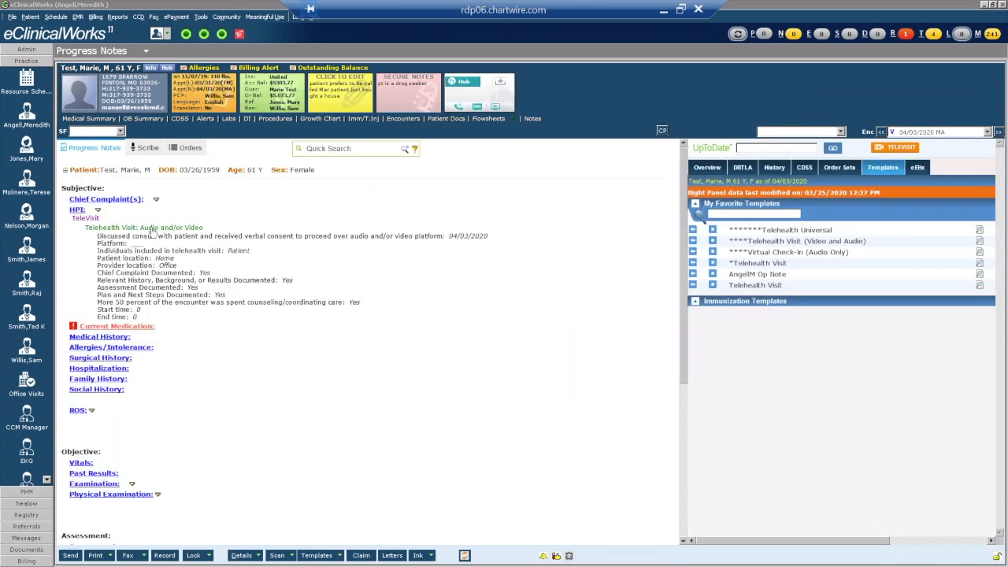
click(152, 229)
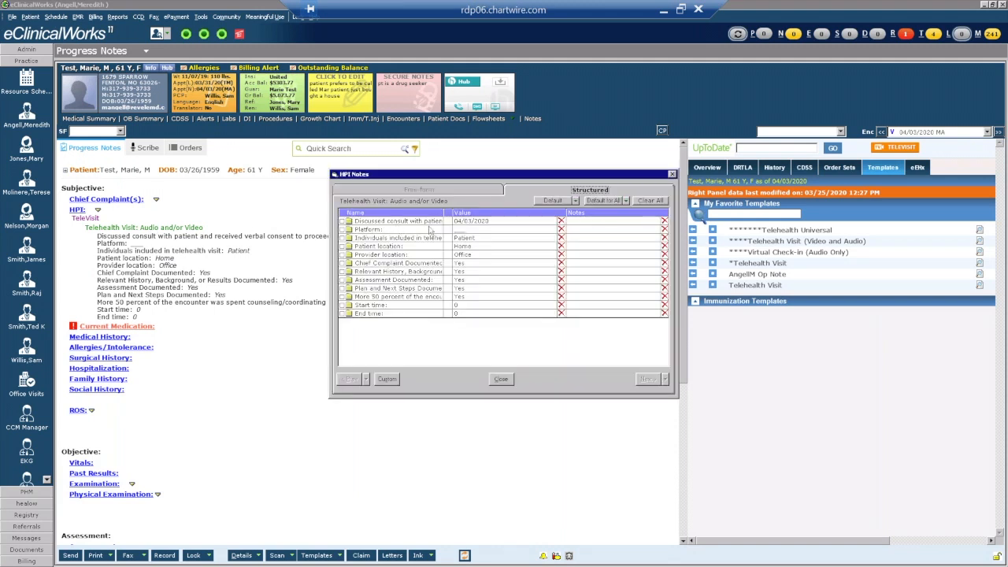
Set the consult date to today and the Platform to FaceTime.
click(496, 223)
click(552, 222)
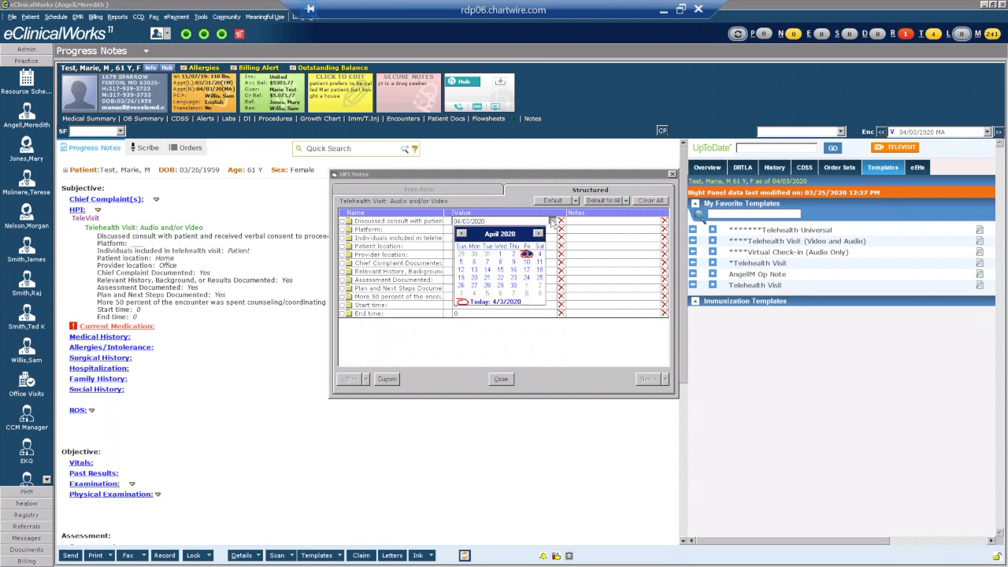
click(467, 302)
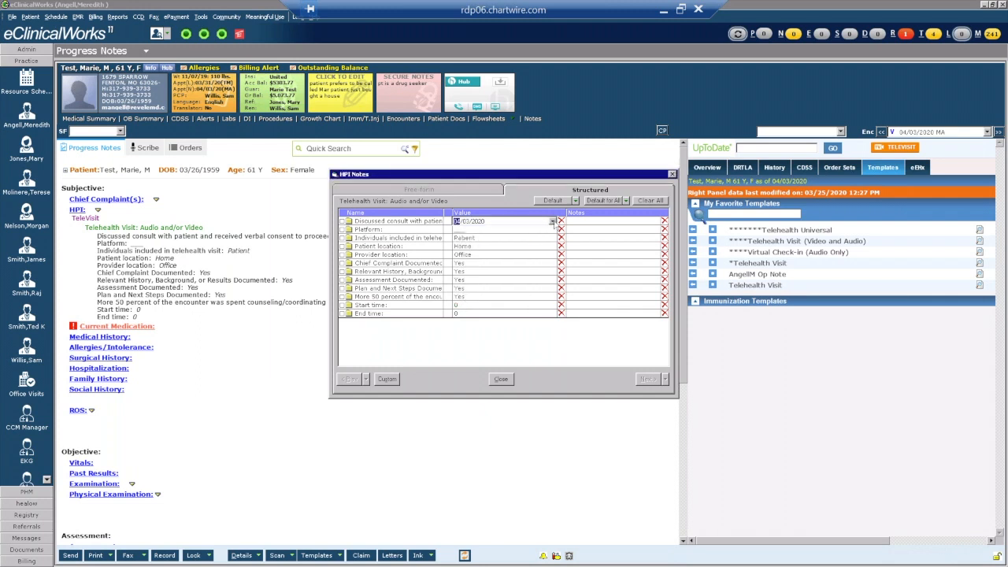
click(547, 230)
click(551, 229)
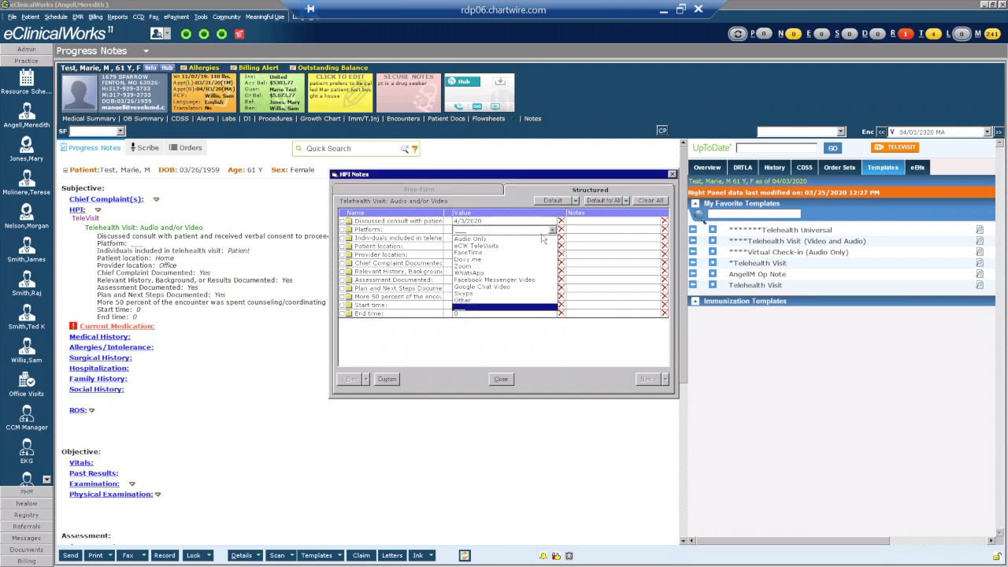
click(489, 253)
Add the doctor and Parent as individuals present and change provider location to Home.
click(497, 239)
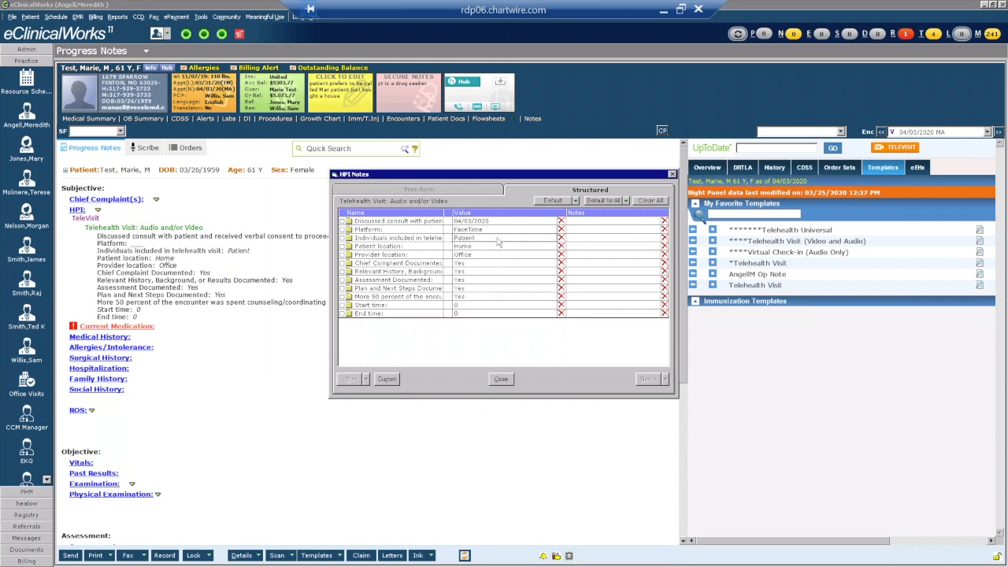
click(460, 254)
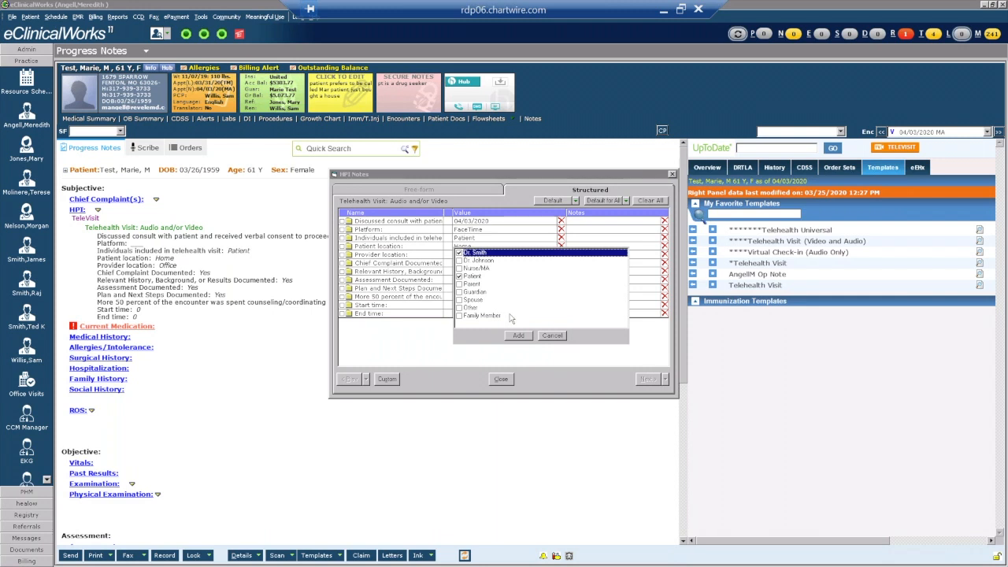
click(461, 284)
click(519, 337)
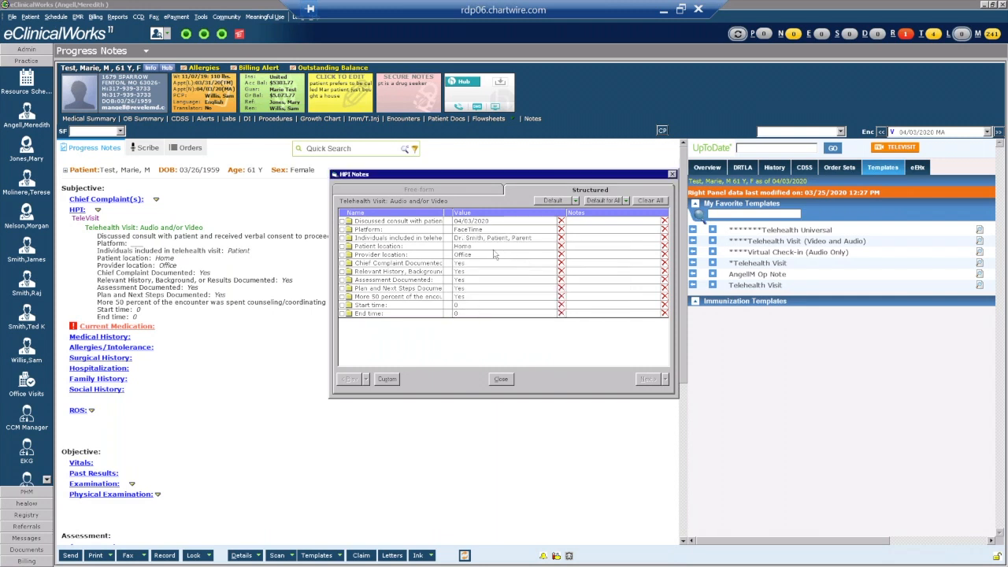
click(474, 257)
click(474, 257)
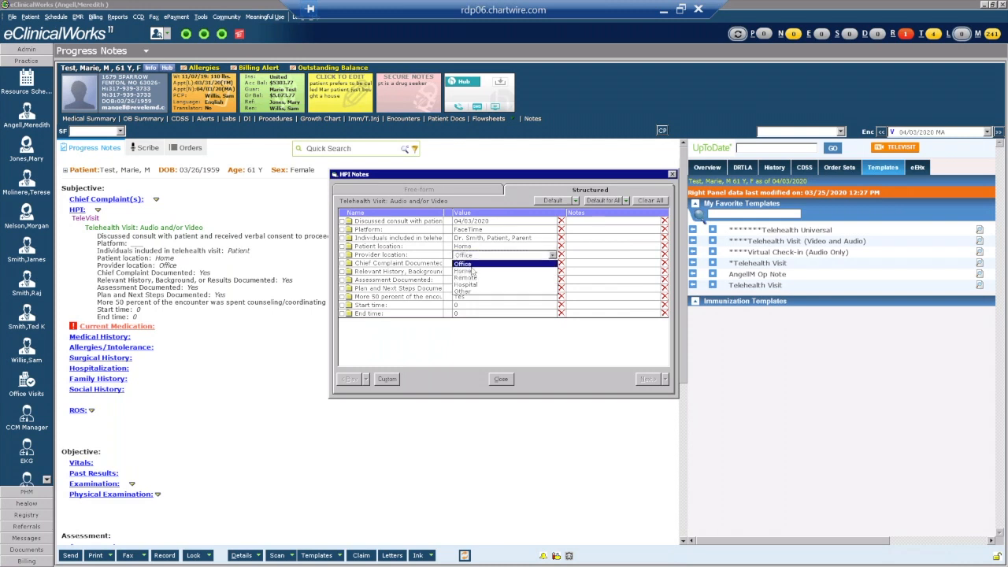
click(473, 272)
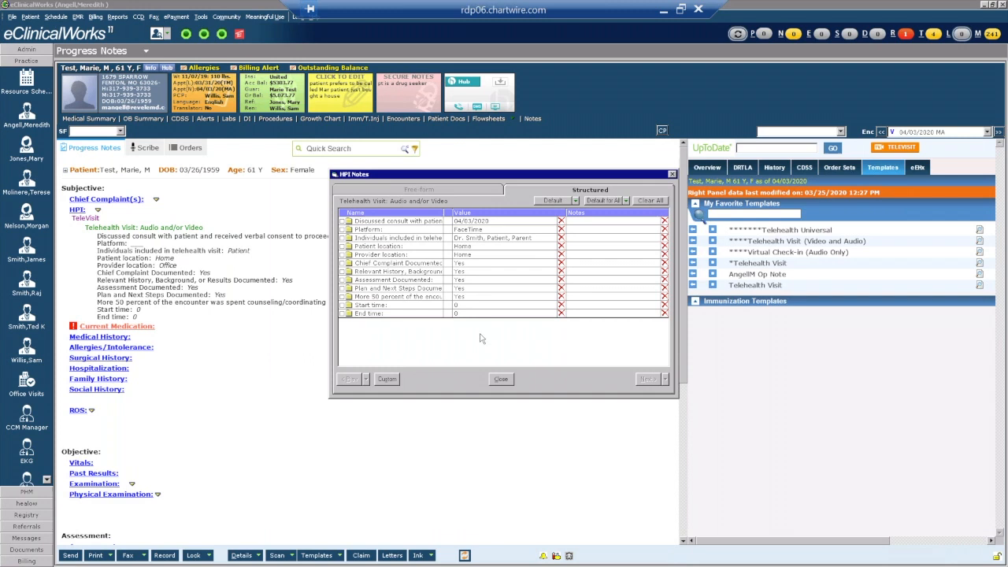
click(485, 306)
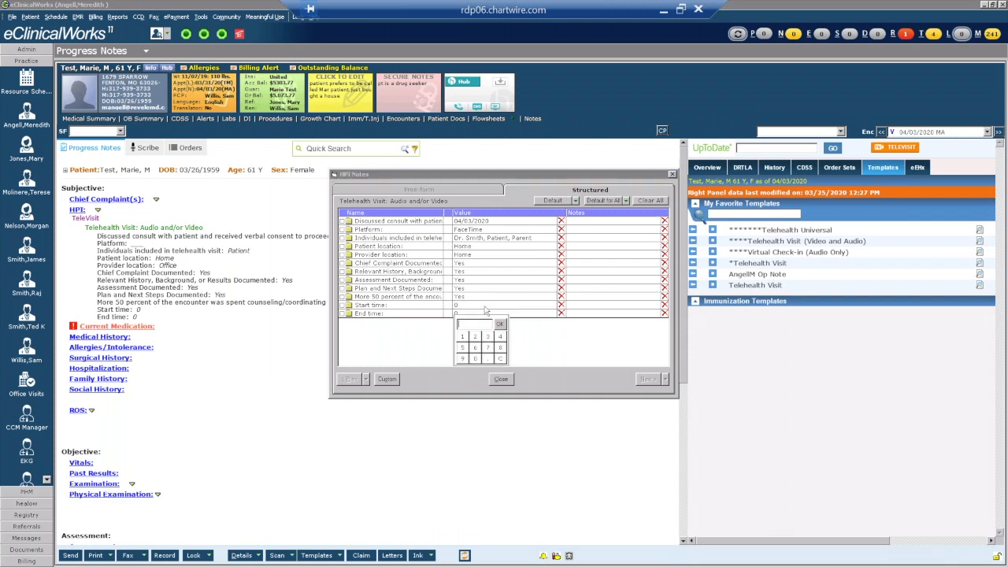
Set the visit start time to 915 AM.
click(463, 359)
click(462, 337)
click(462, 348)
click(499, 323)
click(576, 306)
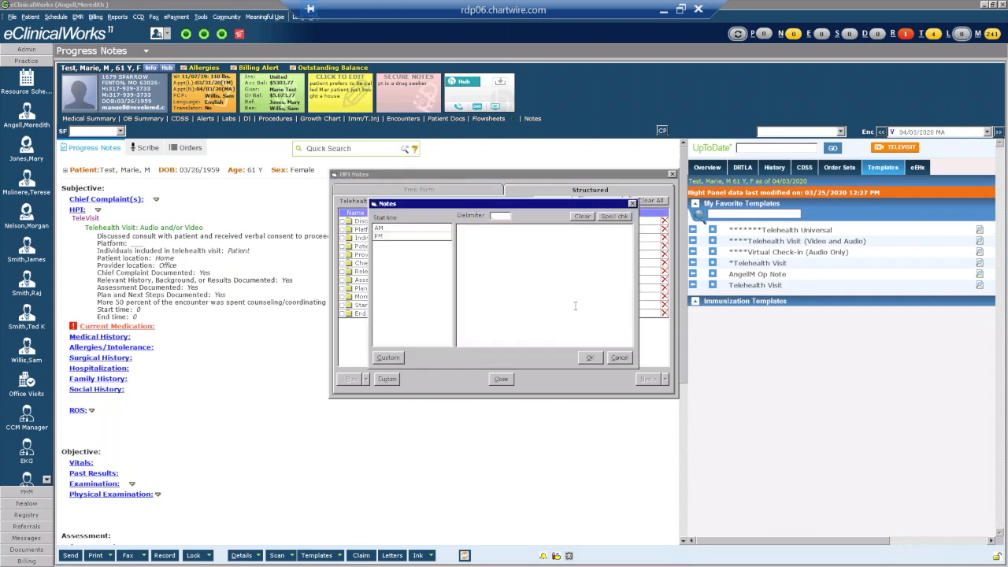
click(421, 228)
click(589, 357)
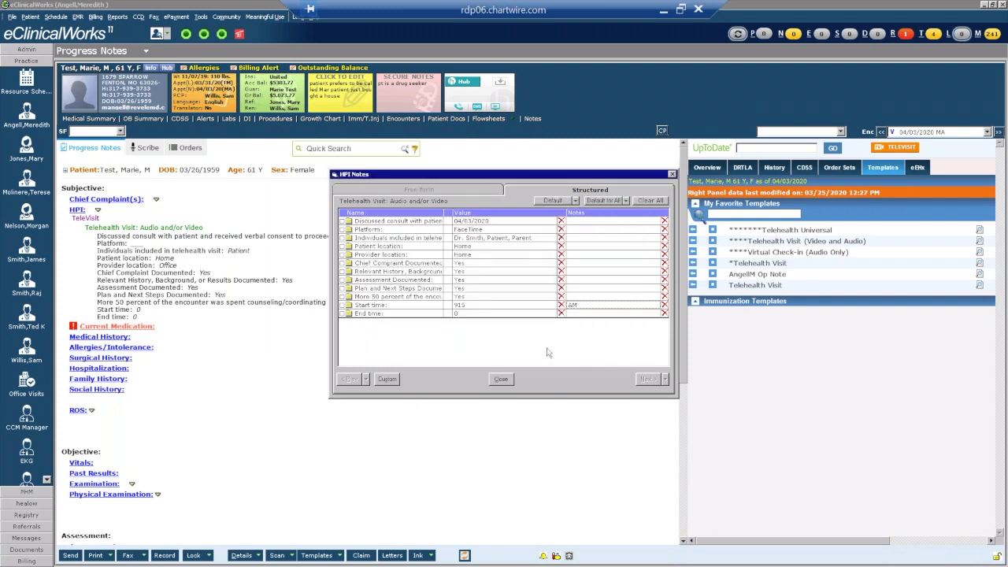
Set the end time to 938 AM and close the structured fields to update the note.
click(512, 315)
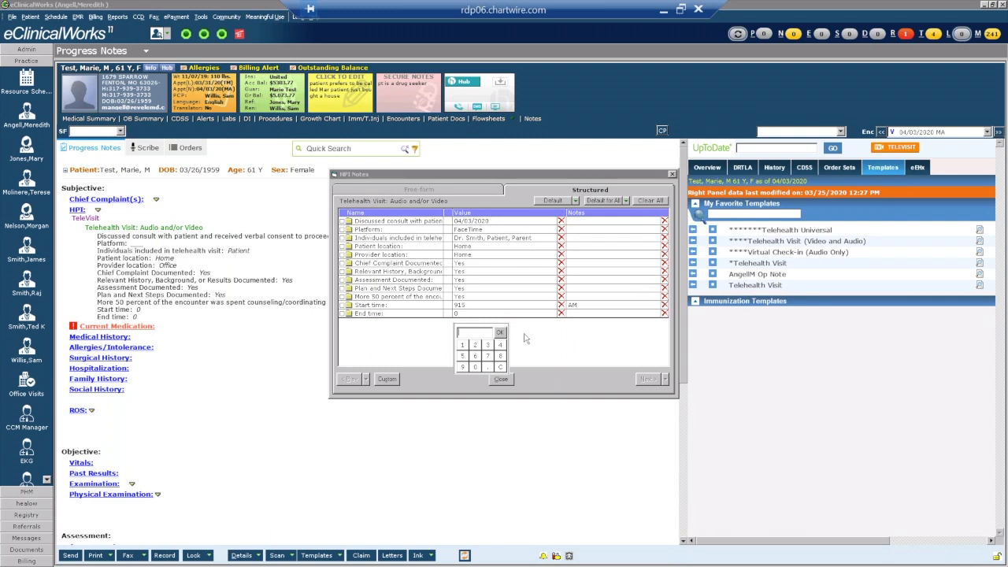
click(466, 368)
click(488, 345)
click(501, 356)
click(504, 333)
click(580, 313)
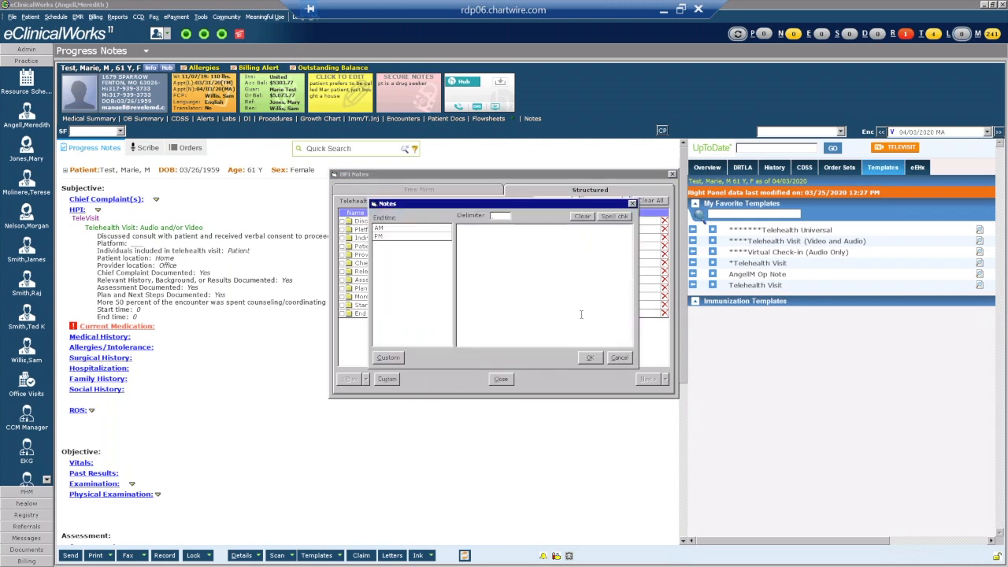
click(421, 228)
click(589, 358)
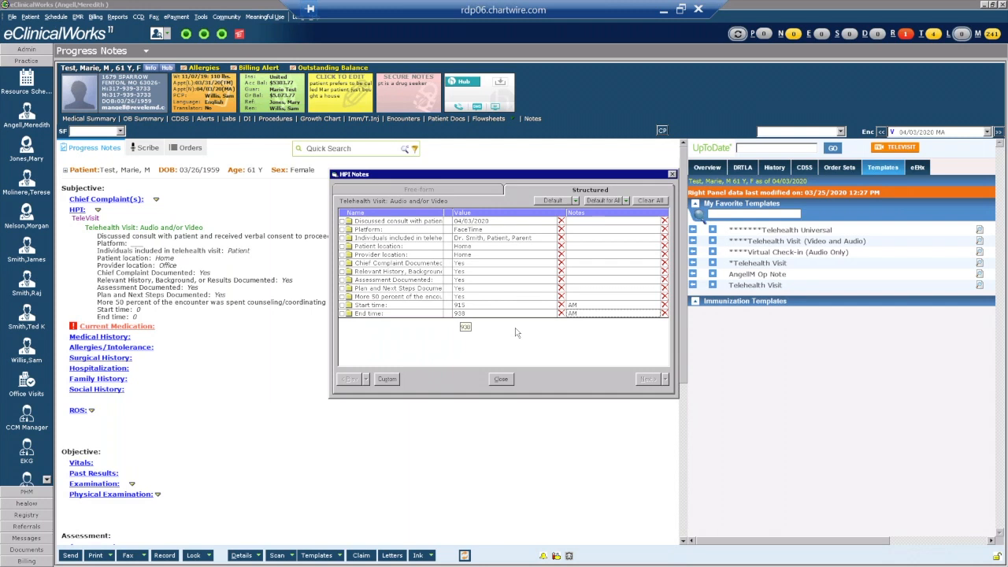
click(502, 380)
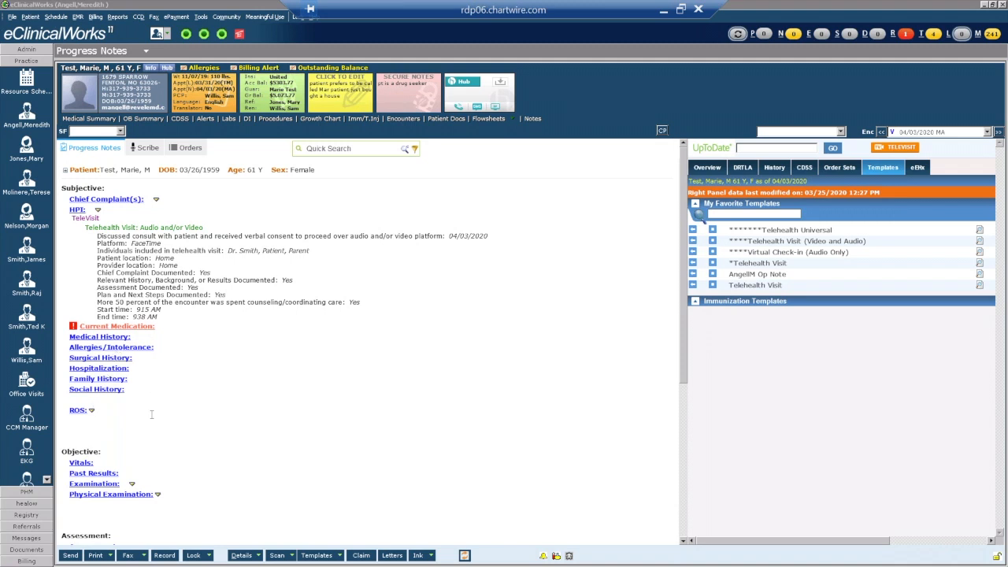
scroll(124, 488, down, 5)
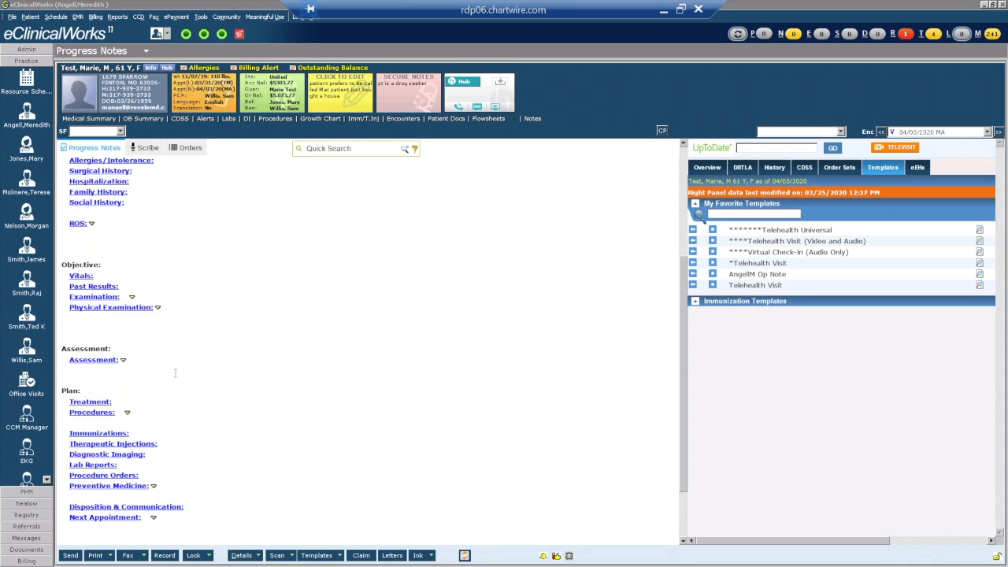
scroll(210, 367, up, 5)
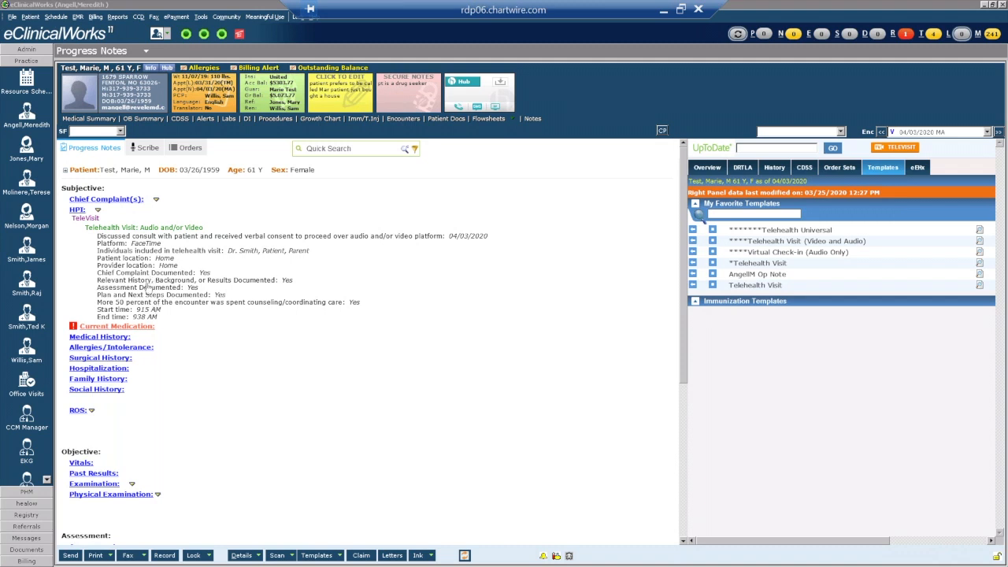
Rename the 'More 50 percent' field to 'More than 50 percent' and refresh the note.
click(116, 226)
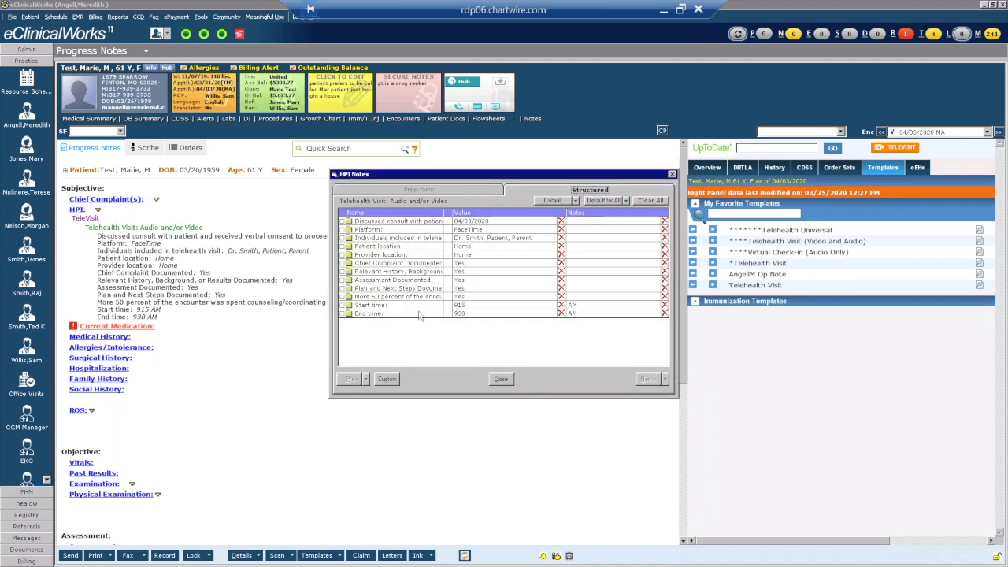
click(387, 378)
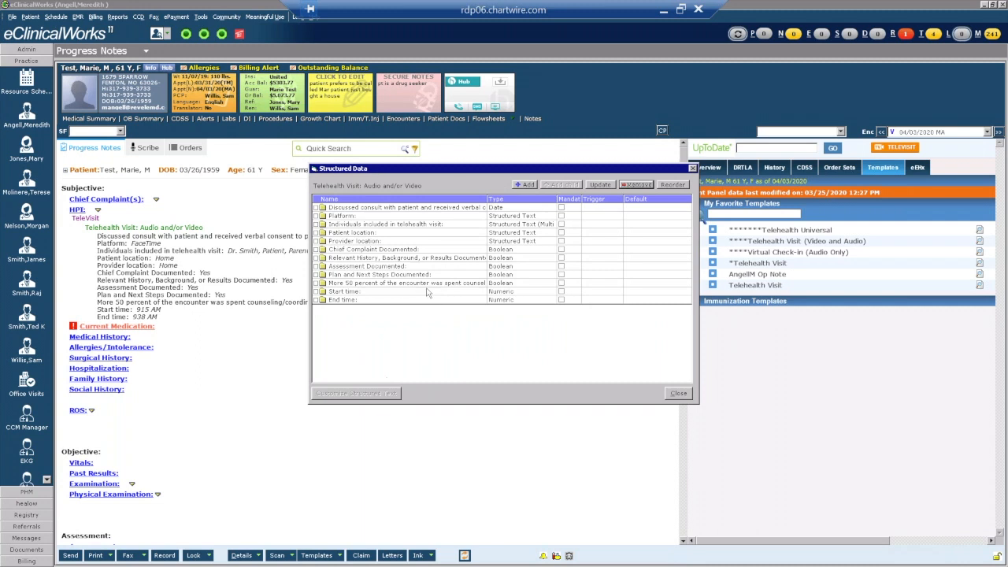
click(385, 282)
click(600, 185)
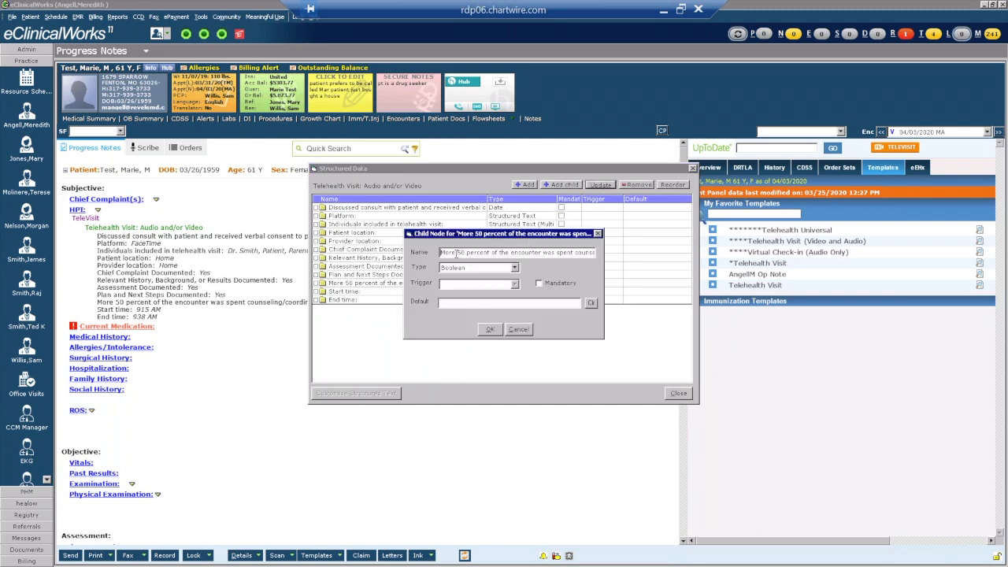
click(456, 253)
text(than)
click(488, 330)
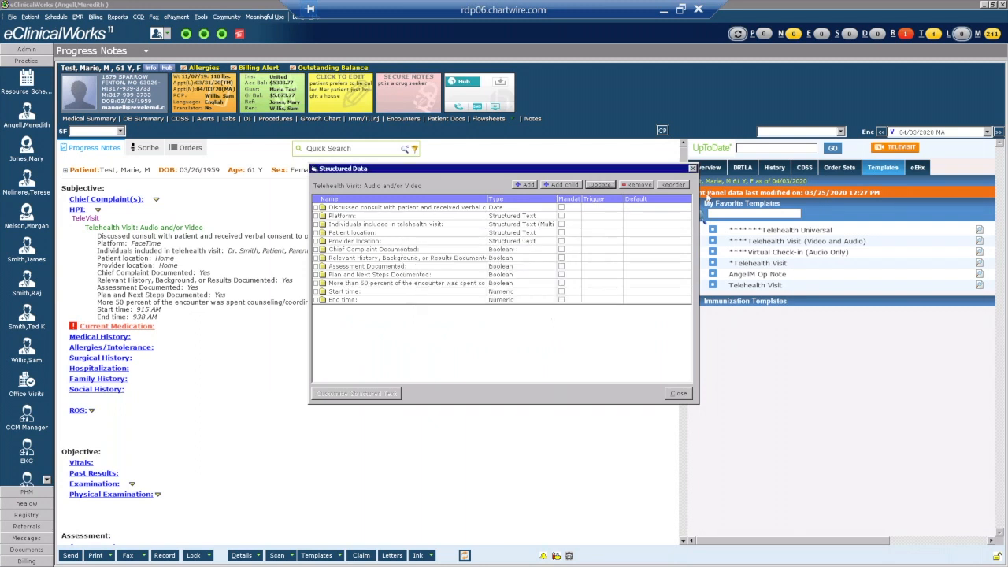
click(693, 168)
click(501, 379)
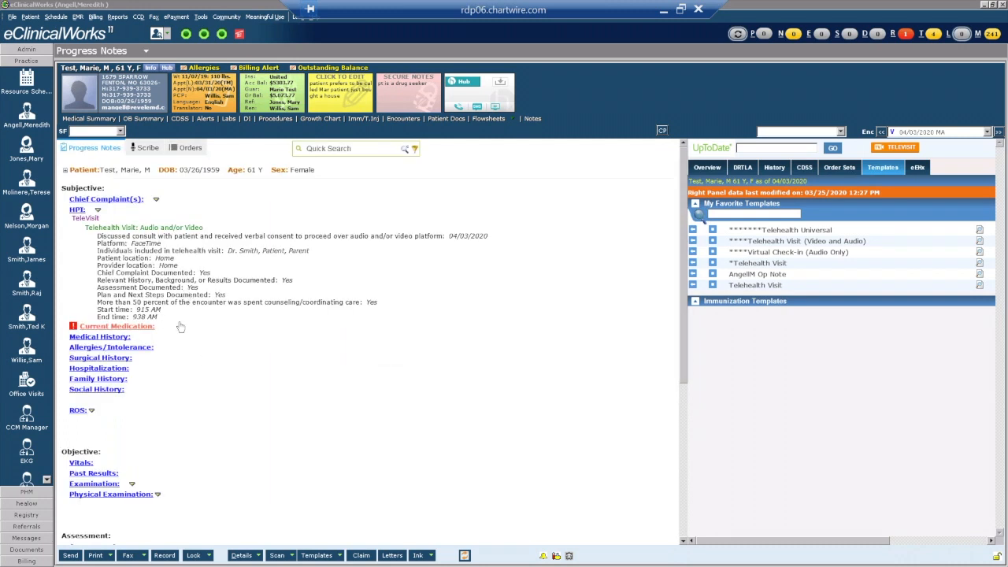